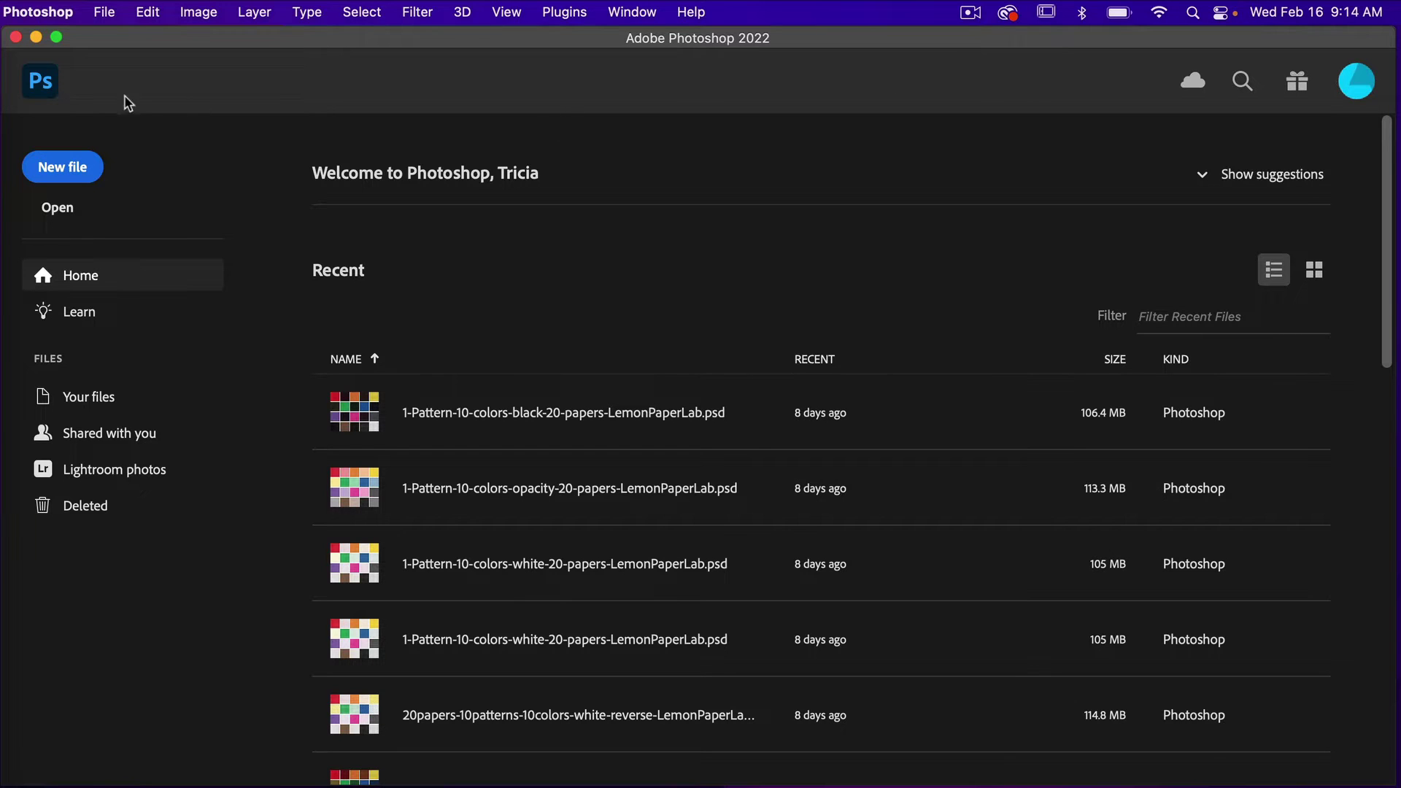
# - Create a new 2400 x 2400 px document at 300 ppi with a transparent background and artboards turned off
pyautogui.click(79, 168)
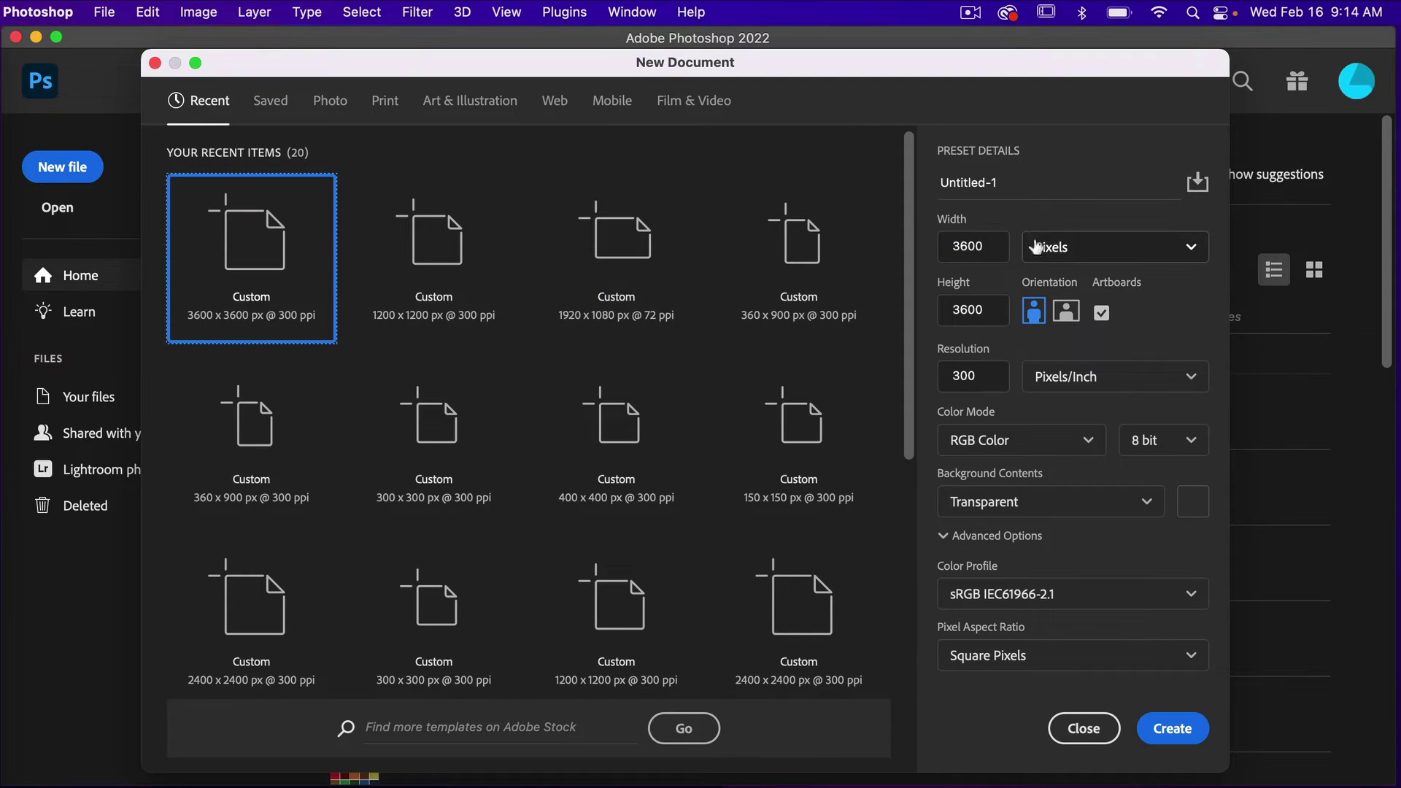
pyautogui.moveTo(985, 247); pyautogui.dragTo(905, 247)
pyautogui.write('2400')
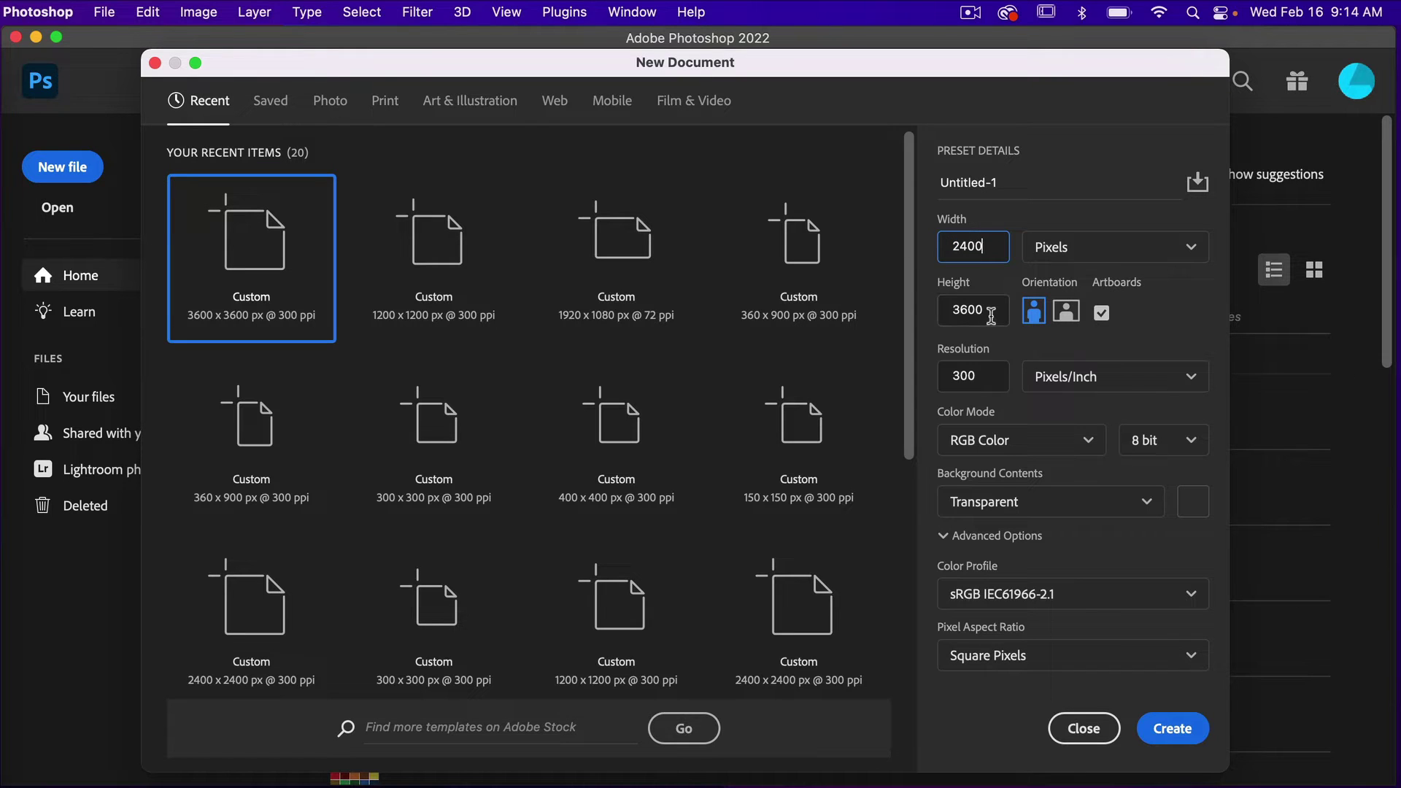
pyautogui.moveTo(990, 314); pyautogui.dragTo(932, 312)
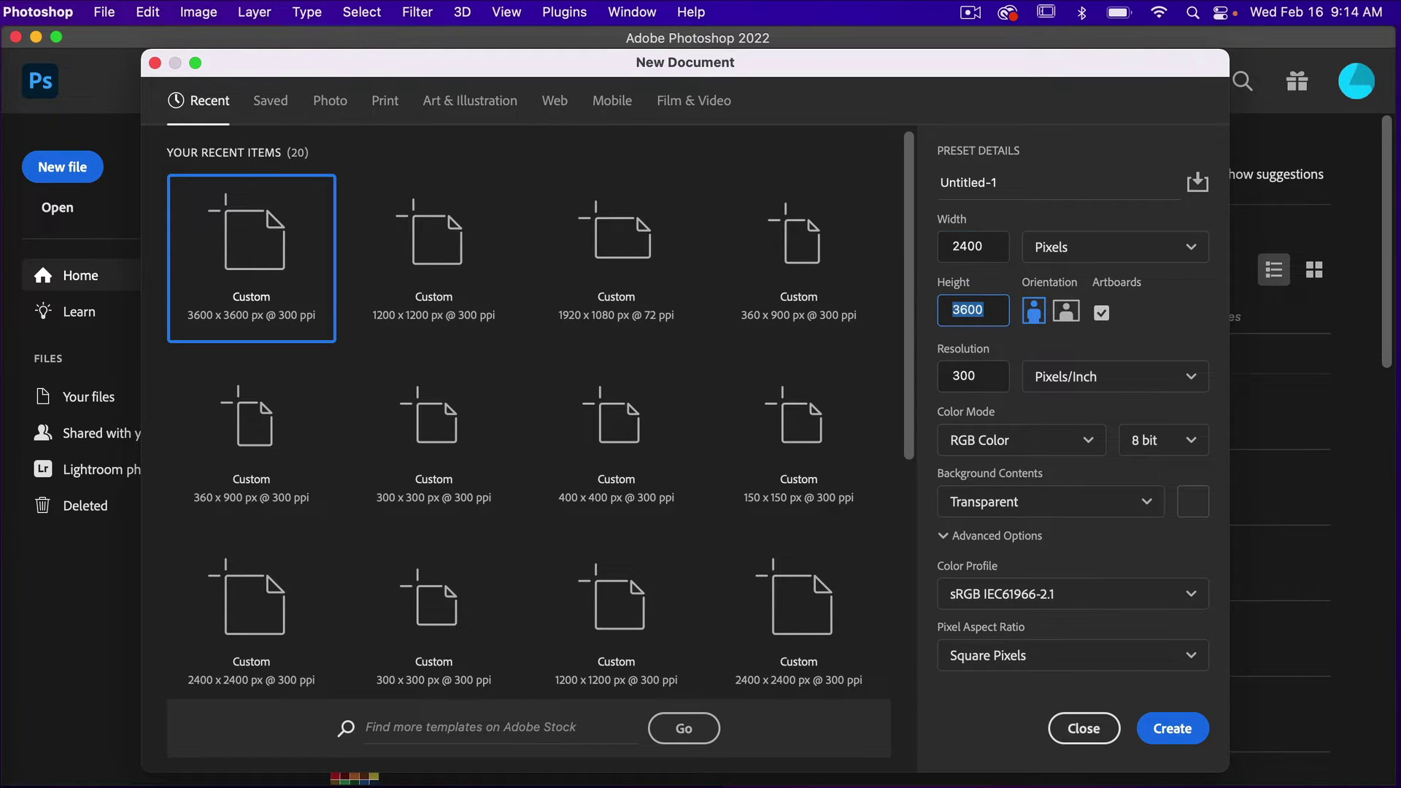
pyautogui.write('2400')
pyautogui.click(1101, 314)
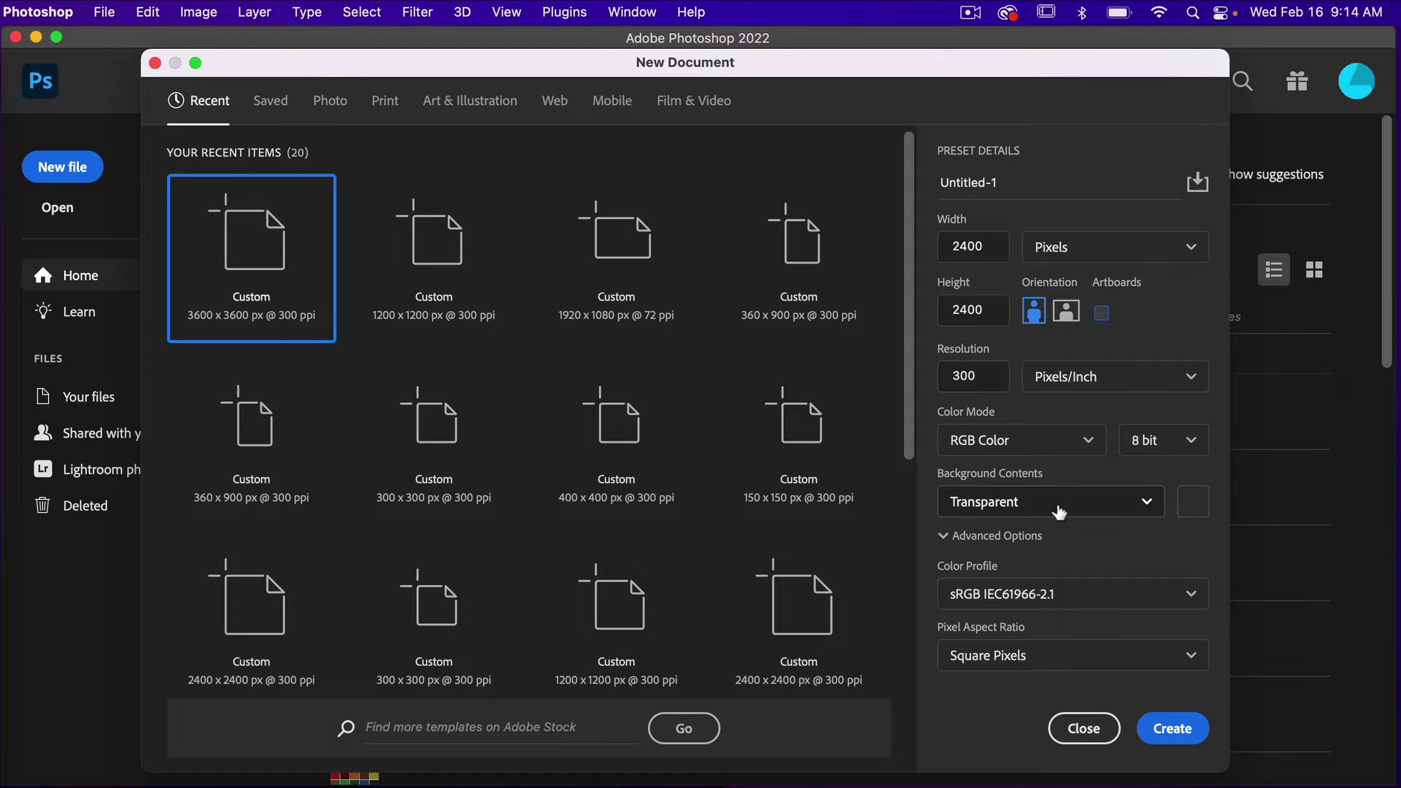
pyautogui.click(1170, 727)
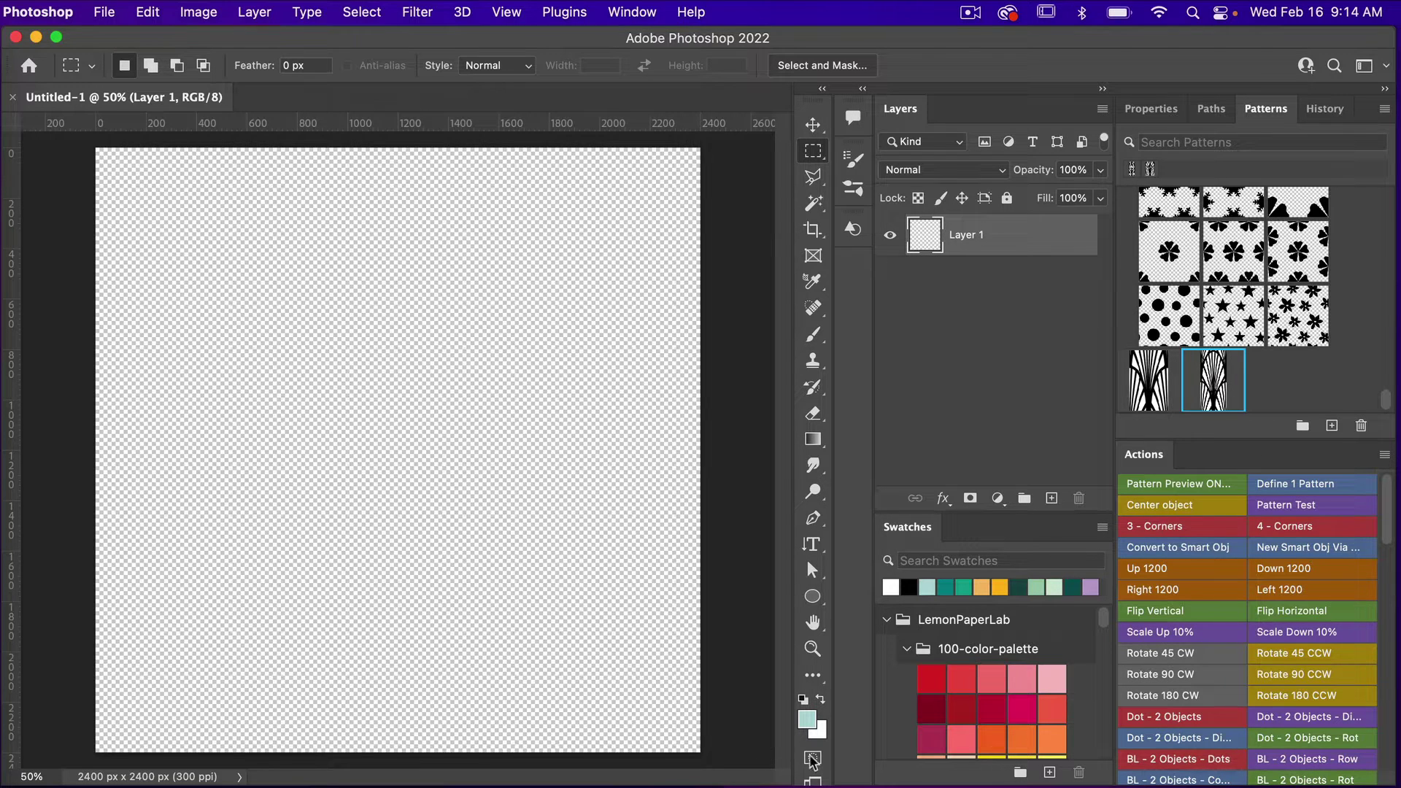
# - Reset the foreground and background colours to default and fill a thin, nearly full-height vertical selection with black, then deselect it
pyautogui.click(804, 700)
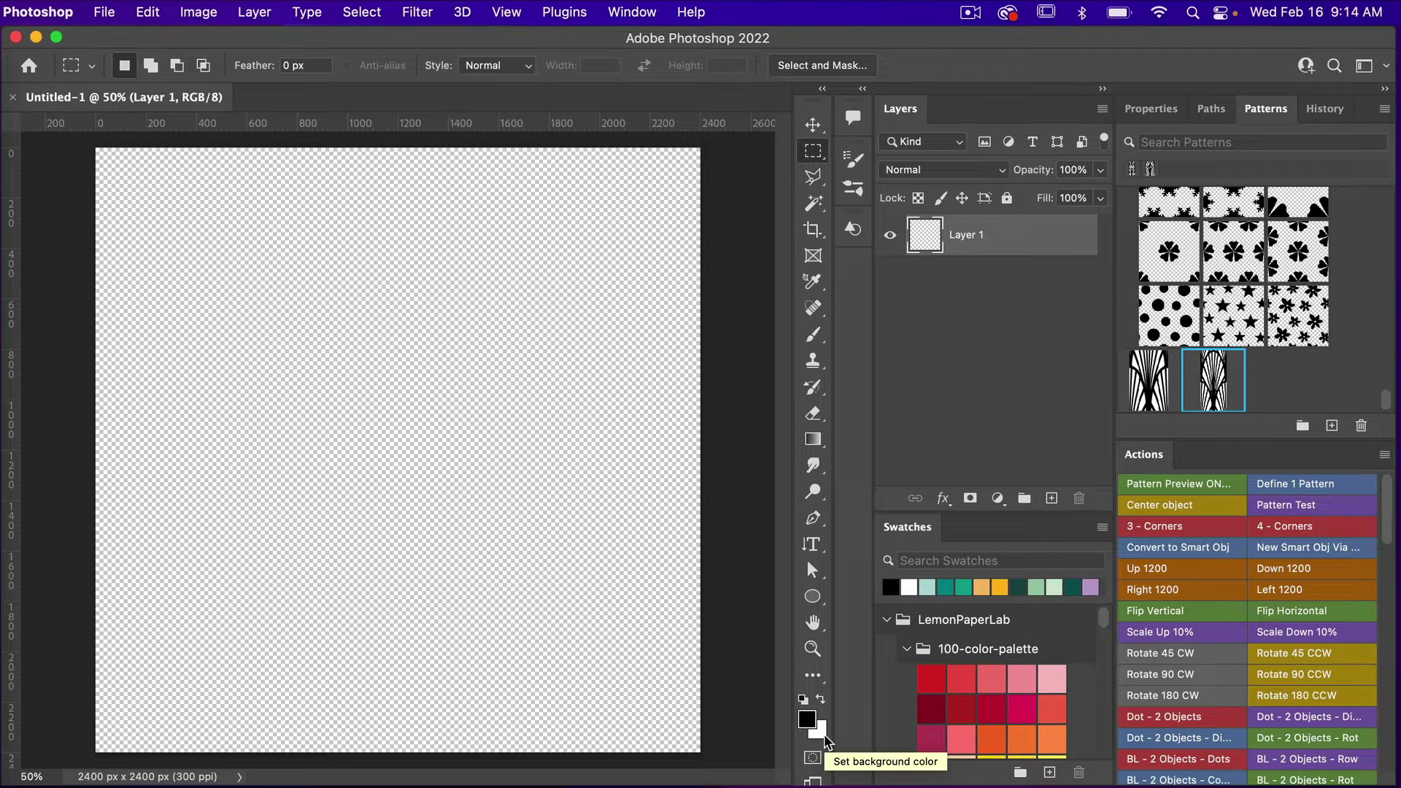
pyautogui.press('super+z')
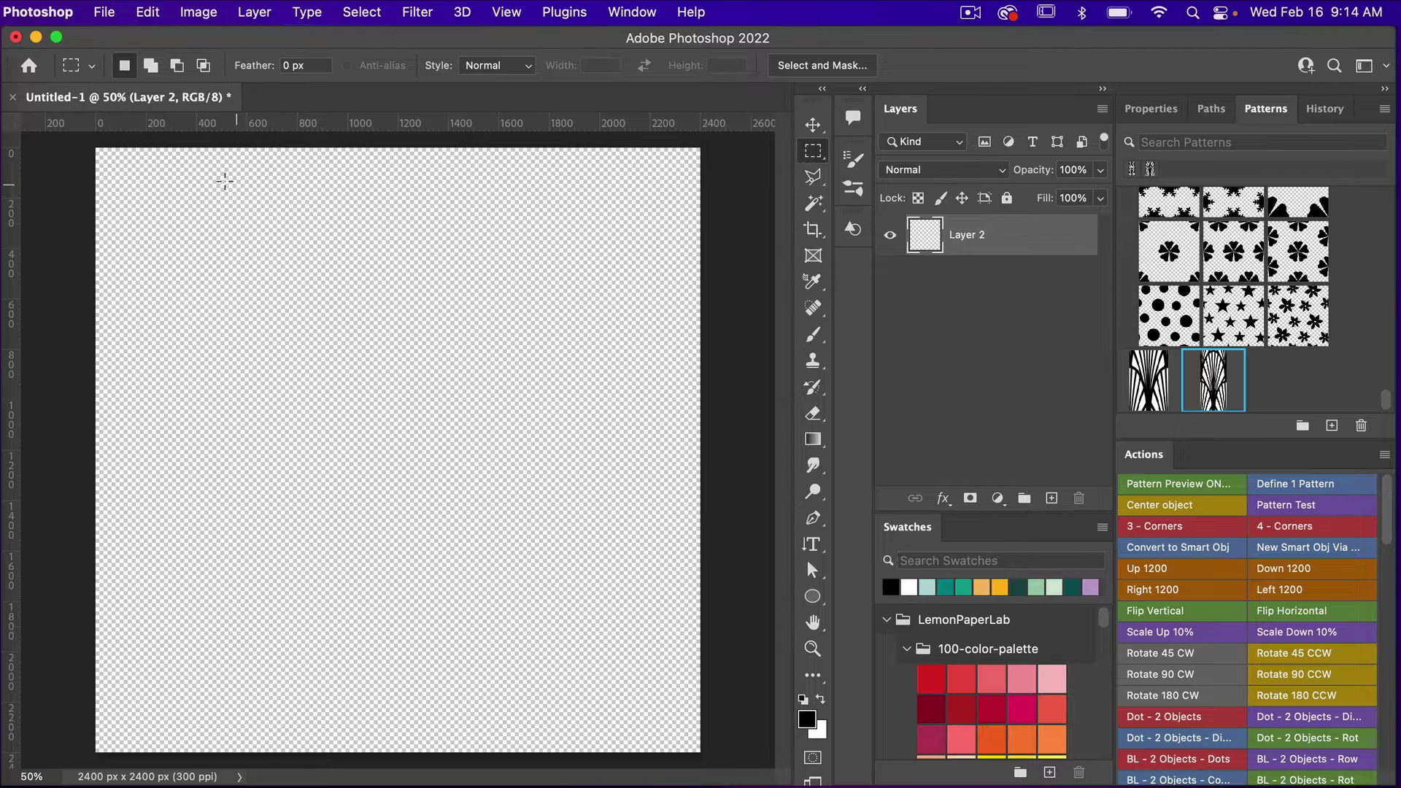
pyautogui.moveTo(214, 161); pyautogui.dragTo(221, 738)
pyautogui.hotkey('alt', 'BackSpace')
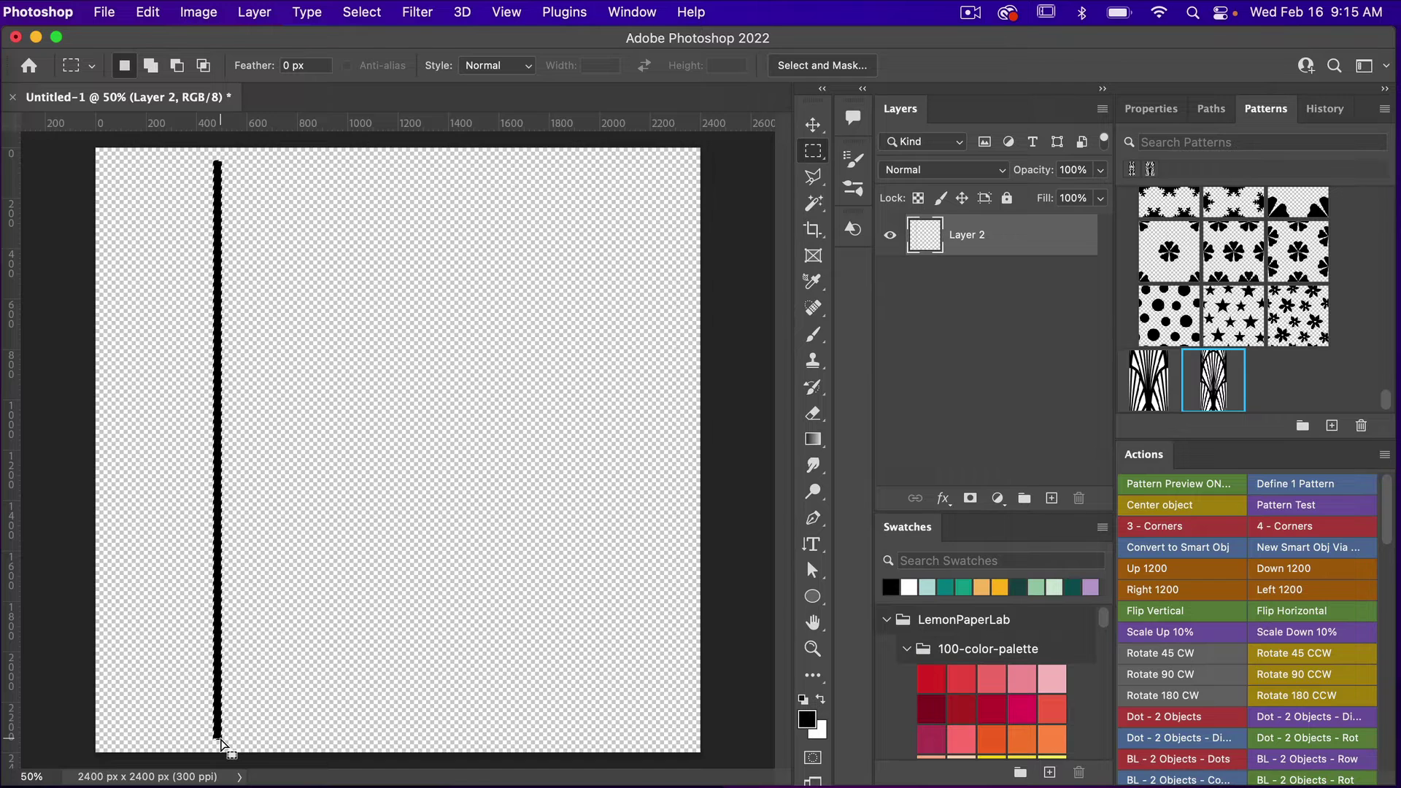
pyautogui.press('super+d')
# - Duplicate the black stripe while transforming it, placing the copy about 96 px to the right of the original
pyautogui.press('v')
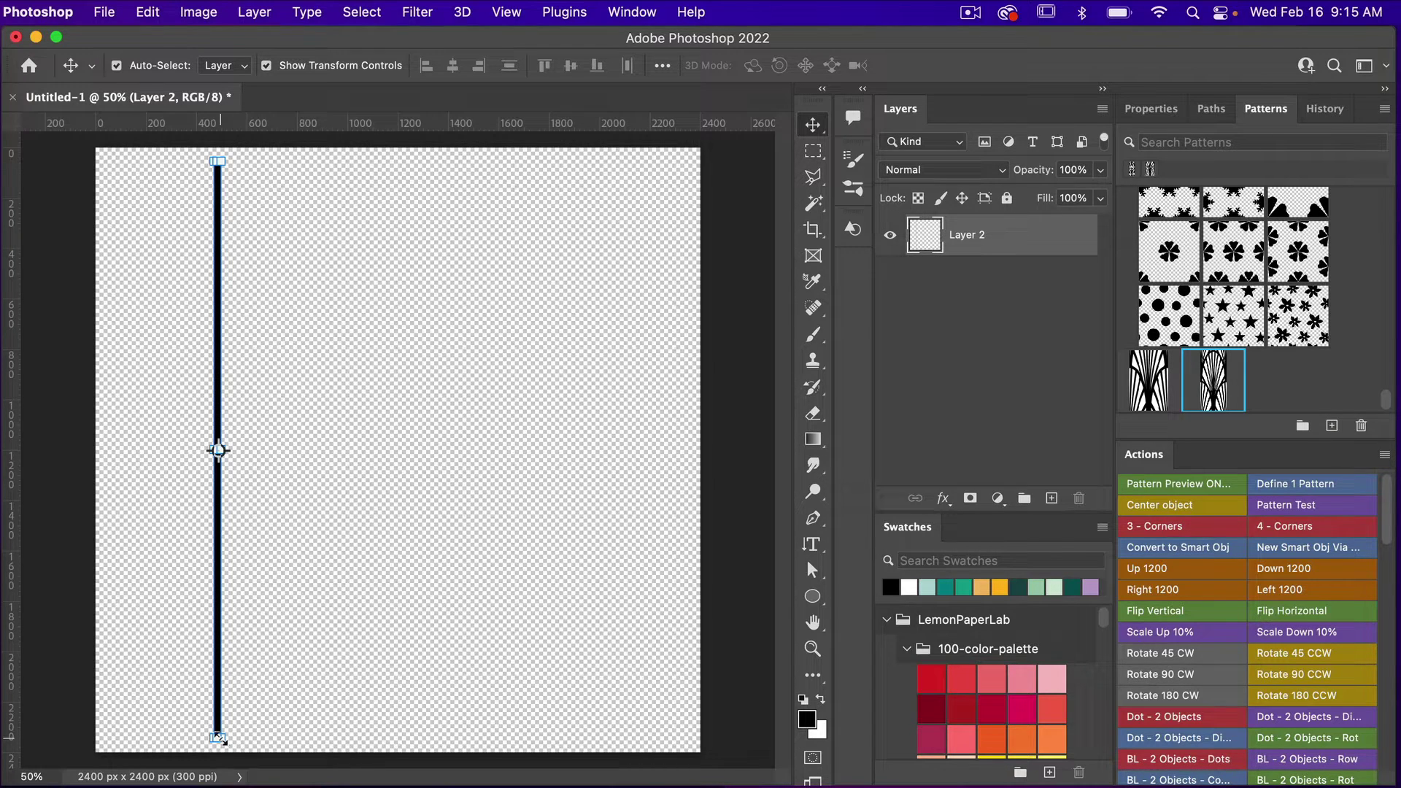
pyautogui.click(217, 738)
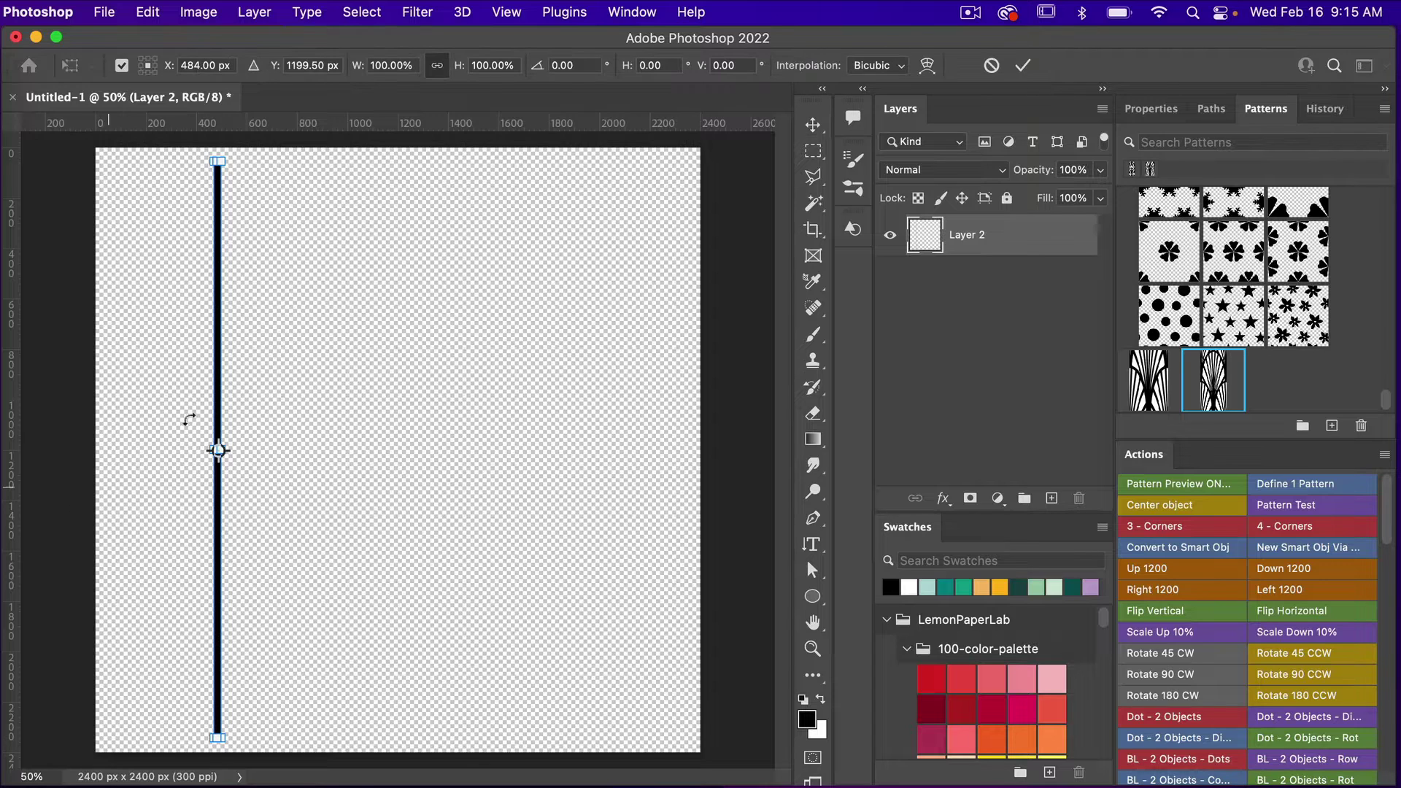
pyautogui.moveTo(216, 374); pyautogui.dragTo(242, 373)
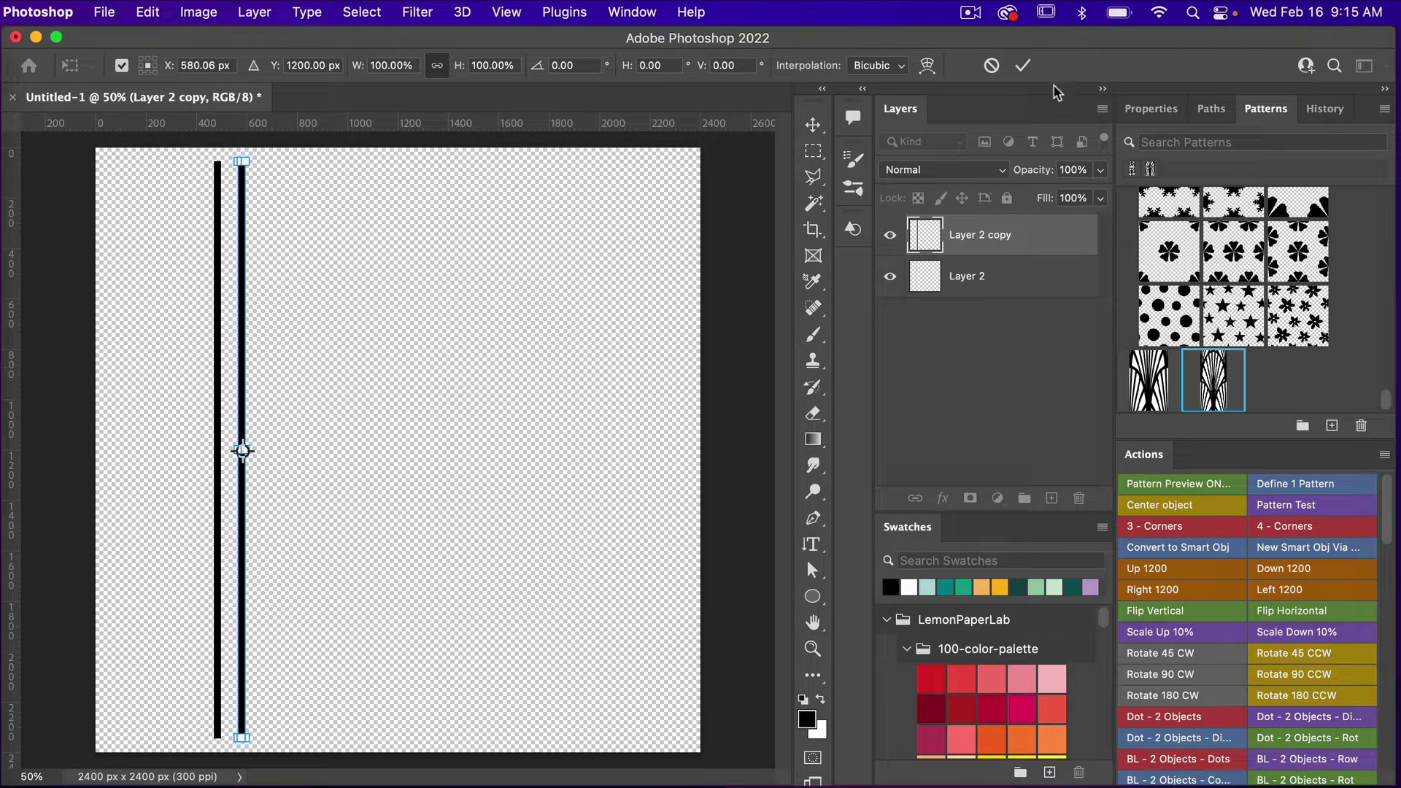
pyautogui.click(1023, 65)
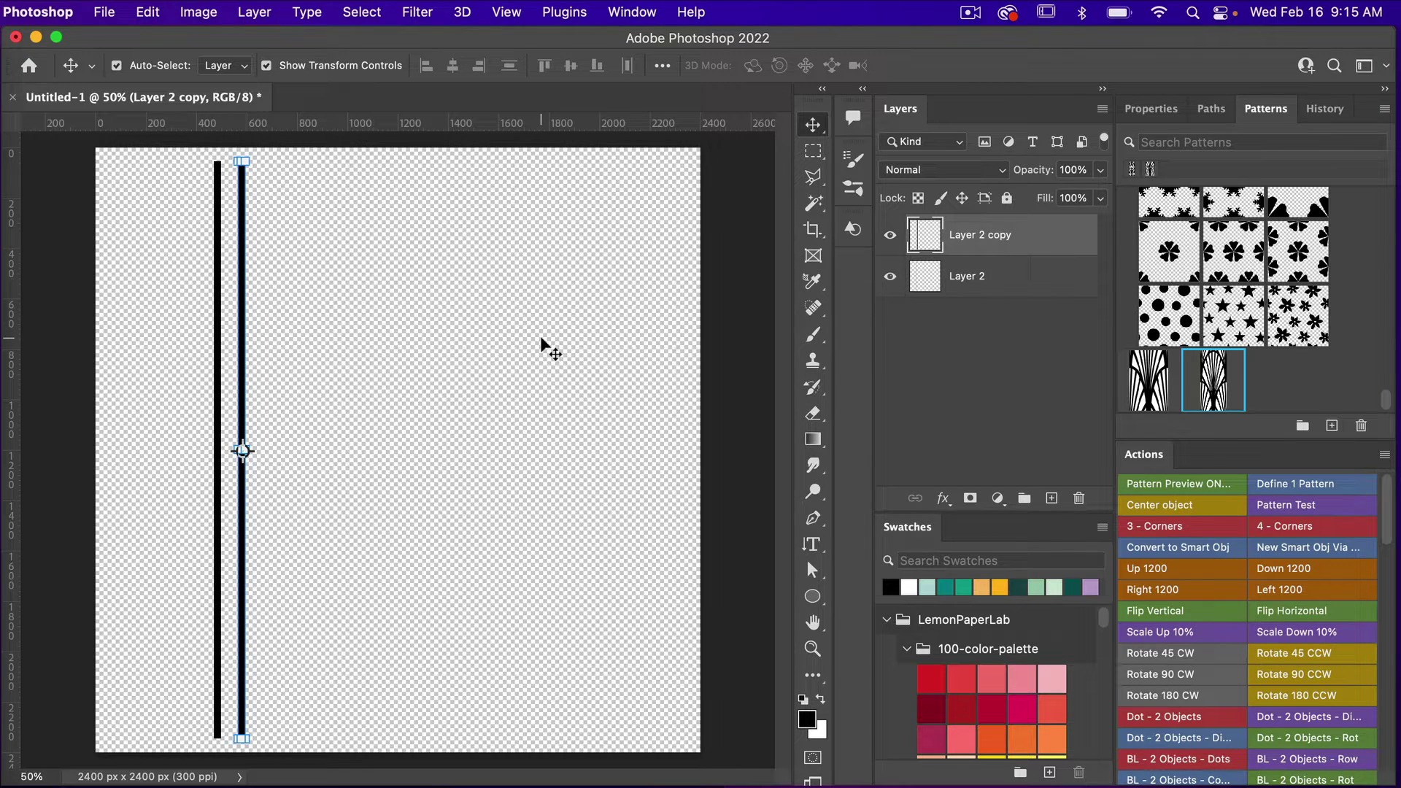
# - Repeat the duplicating transform until the canvas holds a row of 13 evenly spaced vertical stripes
pyautogui.press('super')
pyautogui.press('super+alt+shift+t')
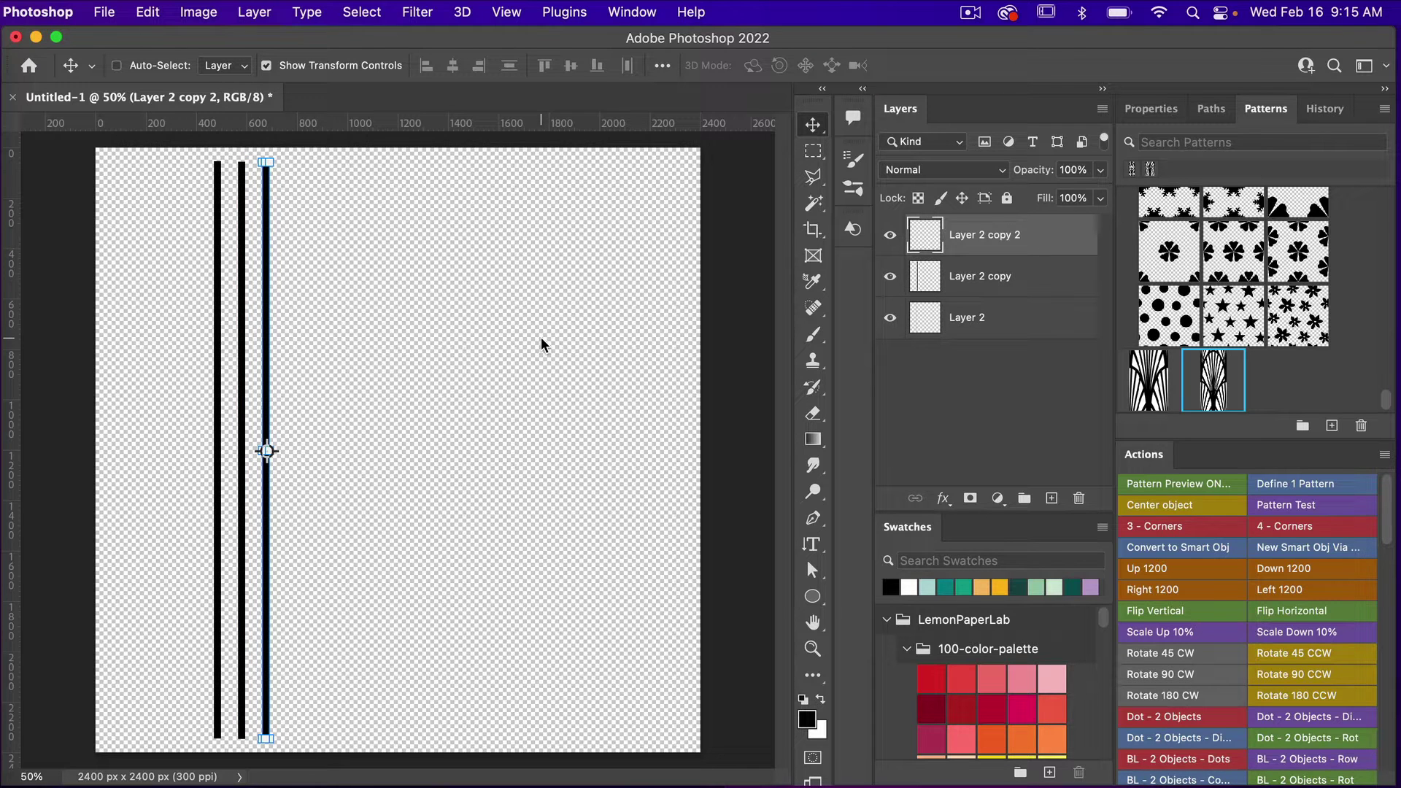
pyautogui.press('super+alt+shift+t')
pyautogui.press('super+alt+shift+t')
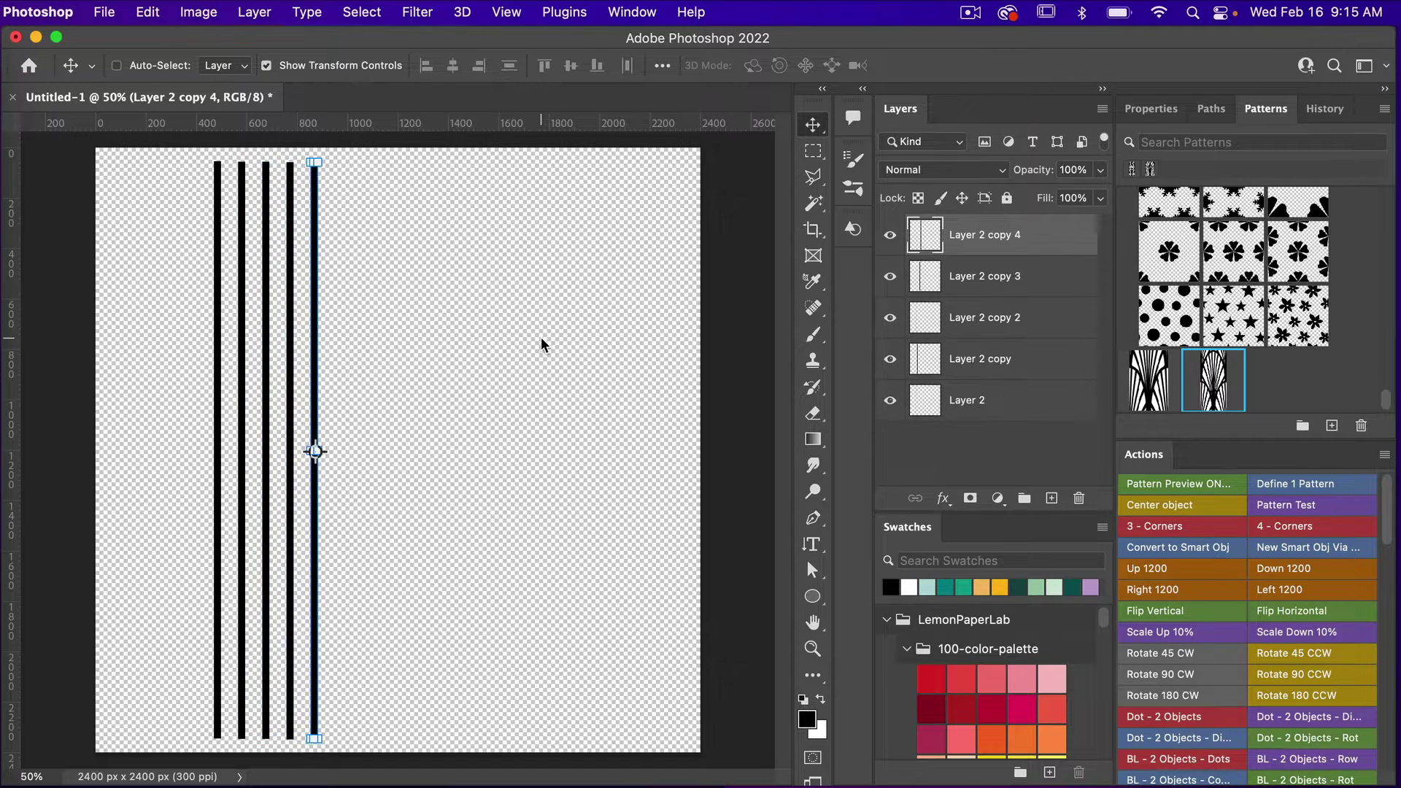
pyautogui.press('super+alt+shift+t')
pyautogui.press('super+alt+shift+t')
pyautogui.press('super+alt+shift+t')
pyautogui.press('super+alt+shift+t')
pyautogui.press('super+alt+shift+t')
pyautogui.press('super+alt+shift+t')
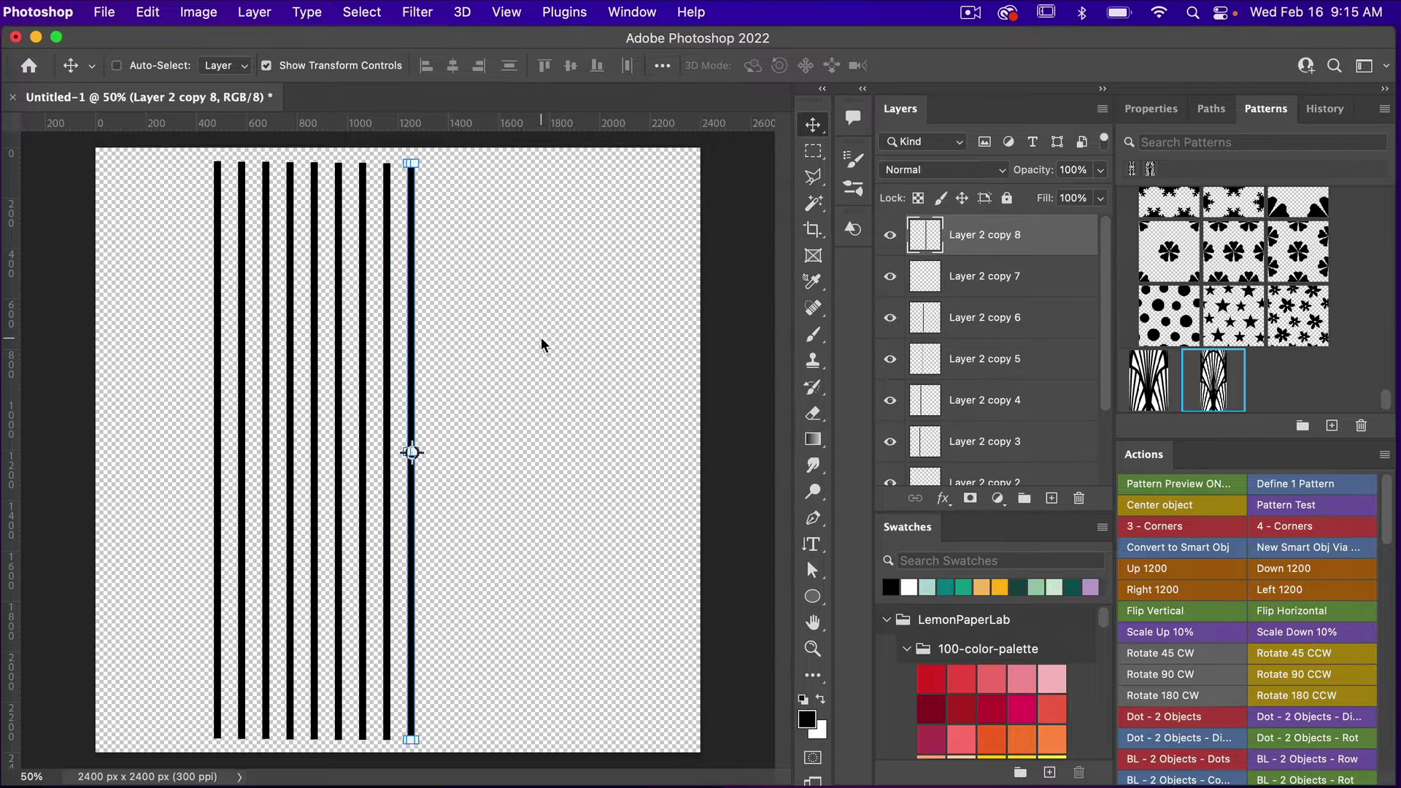
pyautogui.press('super+alt+shift+t')
pyautogui.press('super+alt+shift+t')
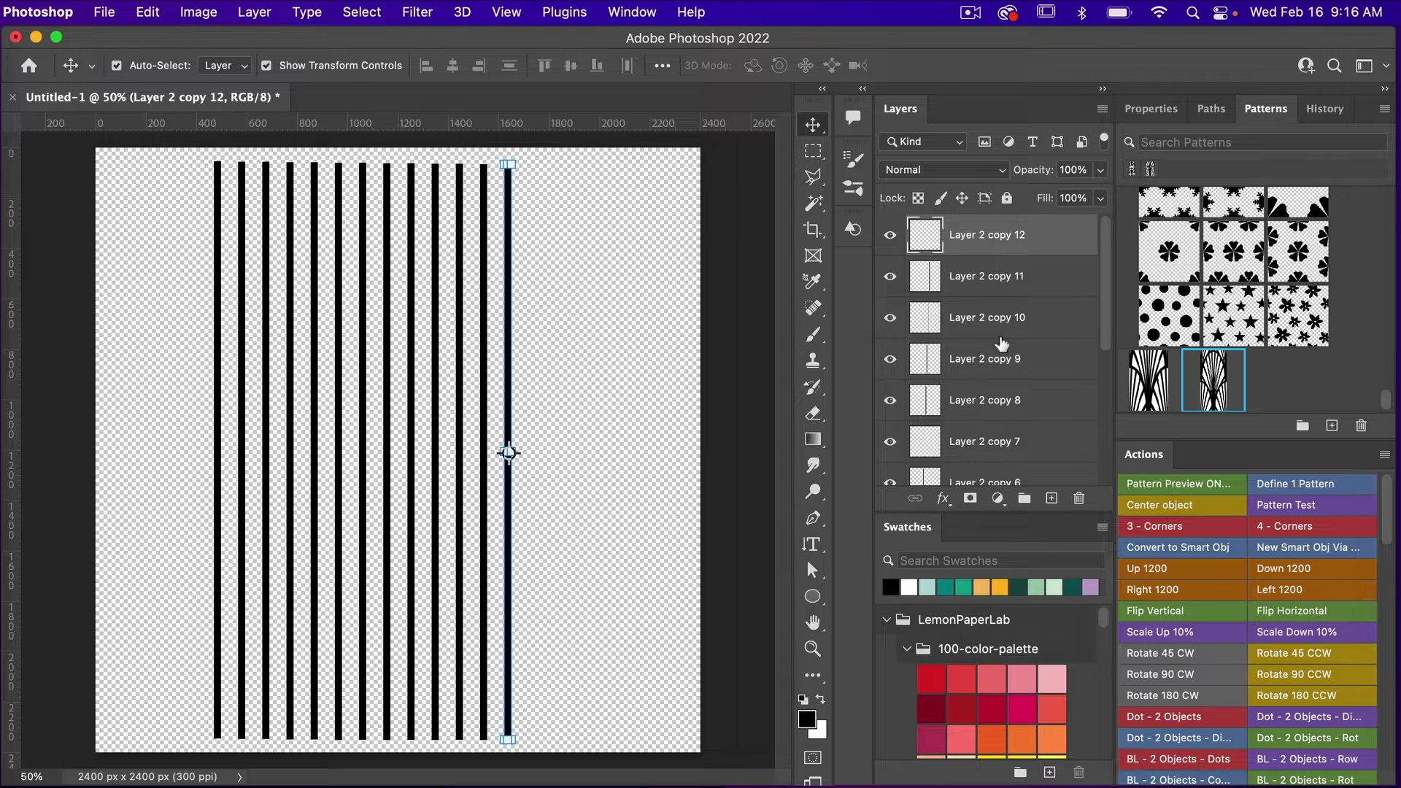
# - Merge all the stripe layers, from Layer 2 up to Layer 2 copy 12, into a single layer
pyautogui.scroll(-5, 1021, 365)
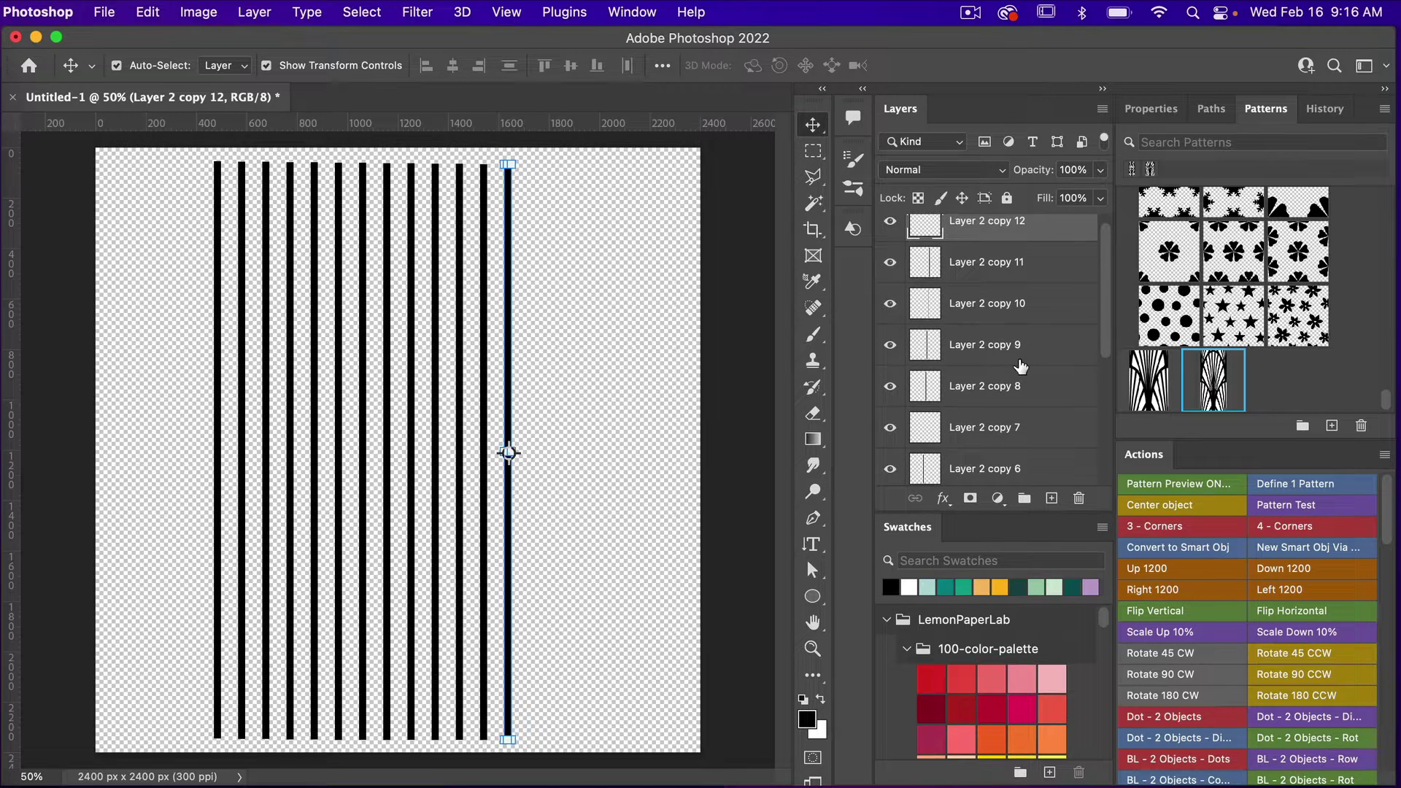
pyautogui.scroll(-1, 1021, 365)
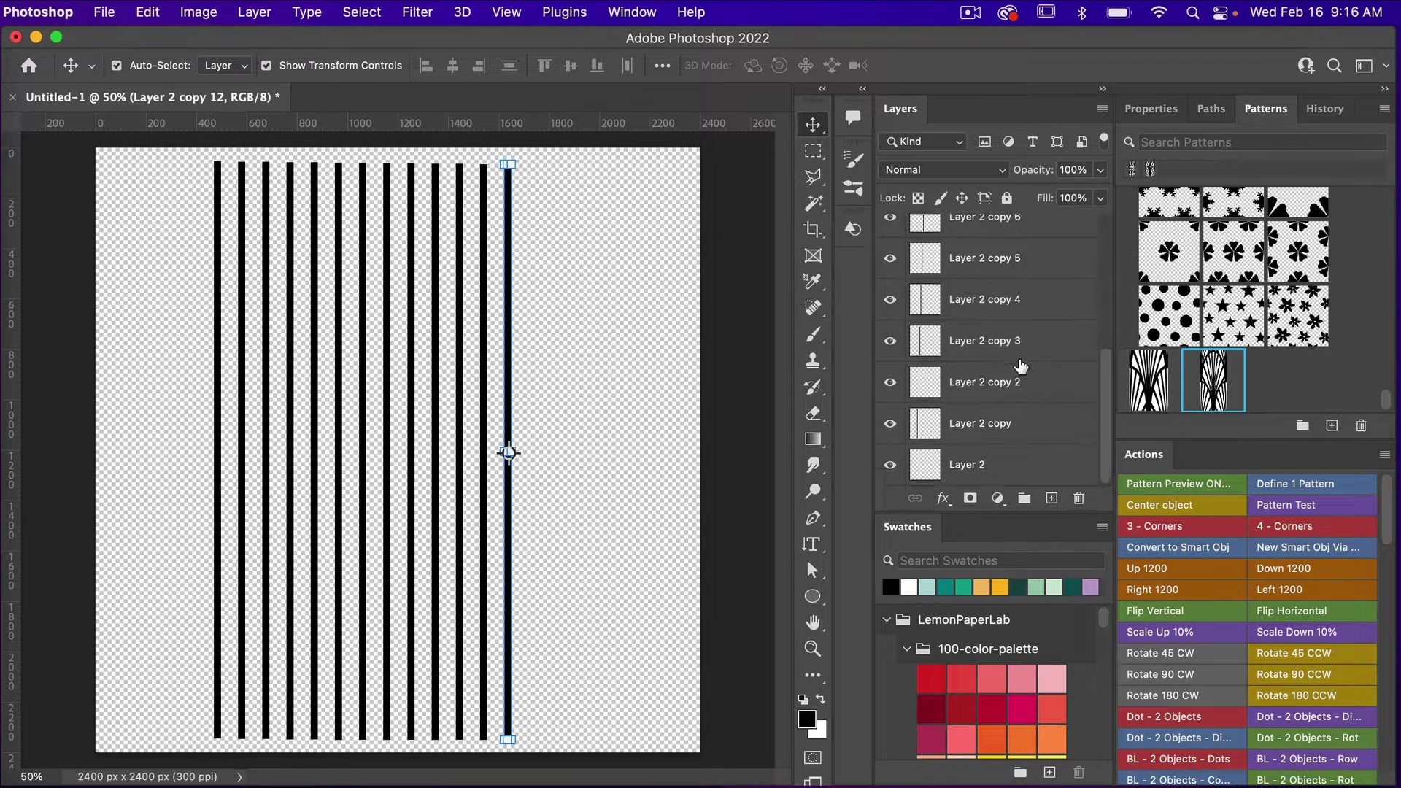
pyautogui.keyDown('shift'); pyautogui.click(990, 466); pyautogui.keyUp('shift')
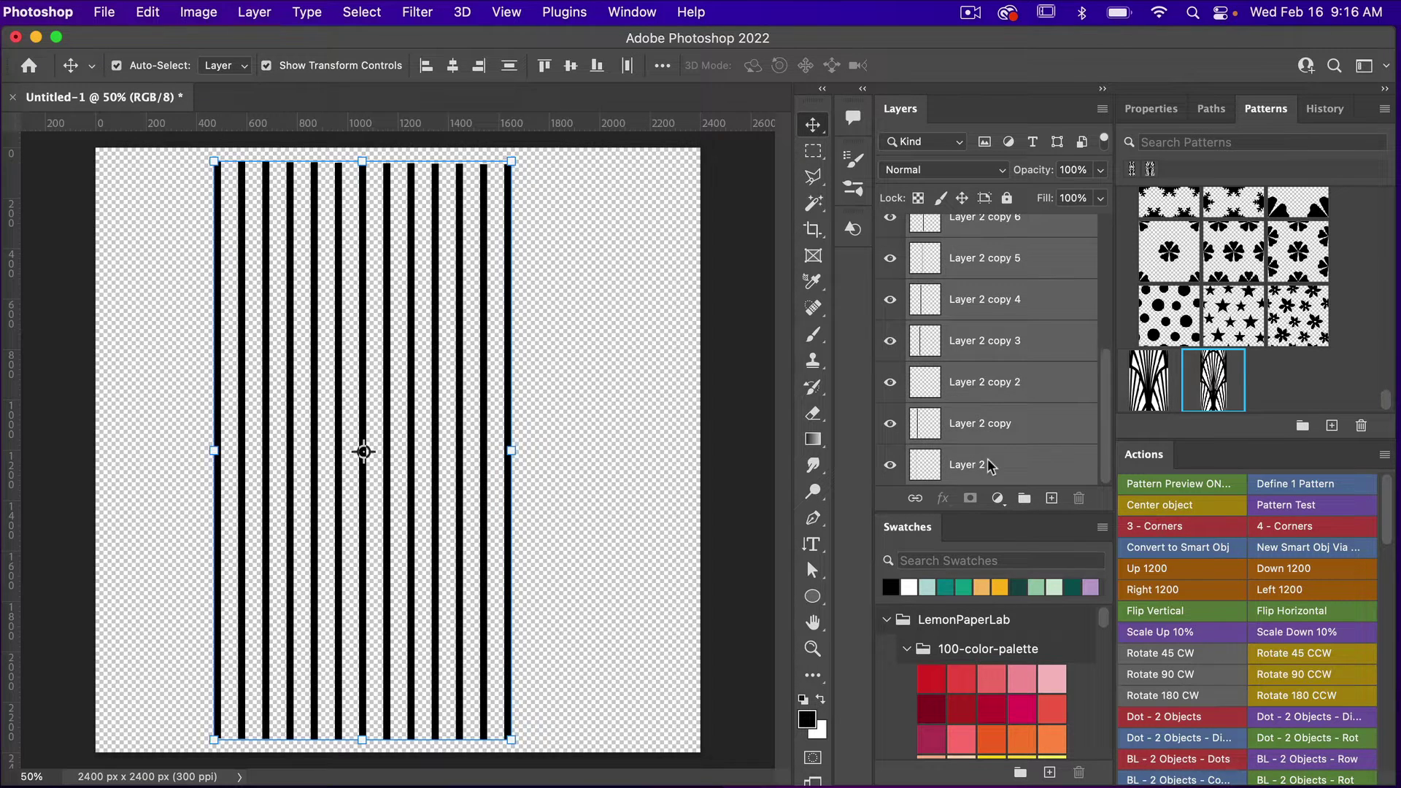
pyautogui.rightClick(1036, 311)
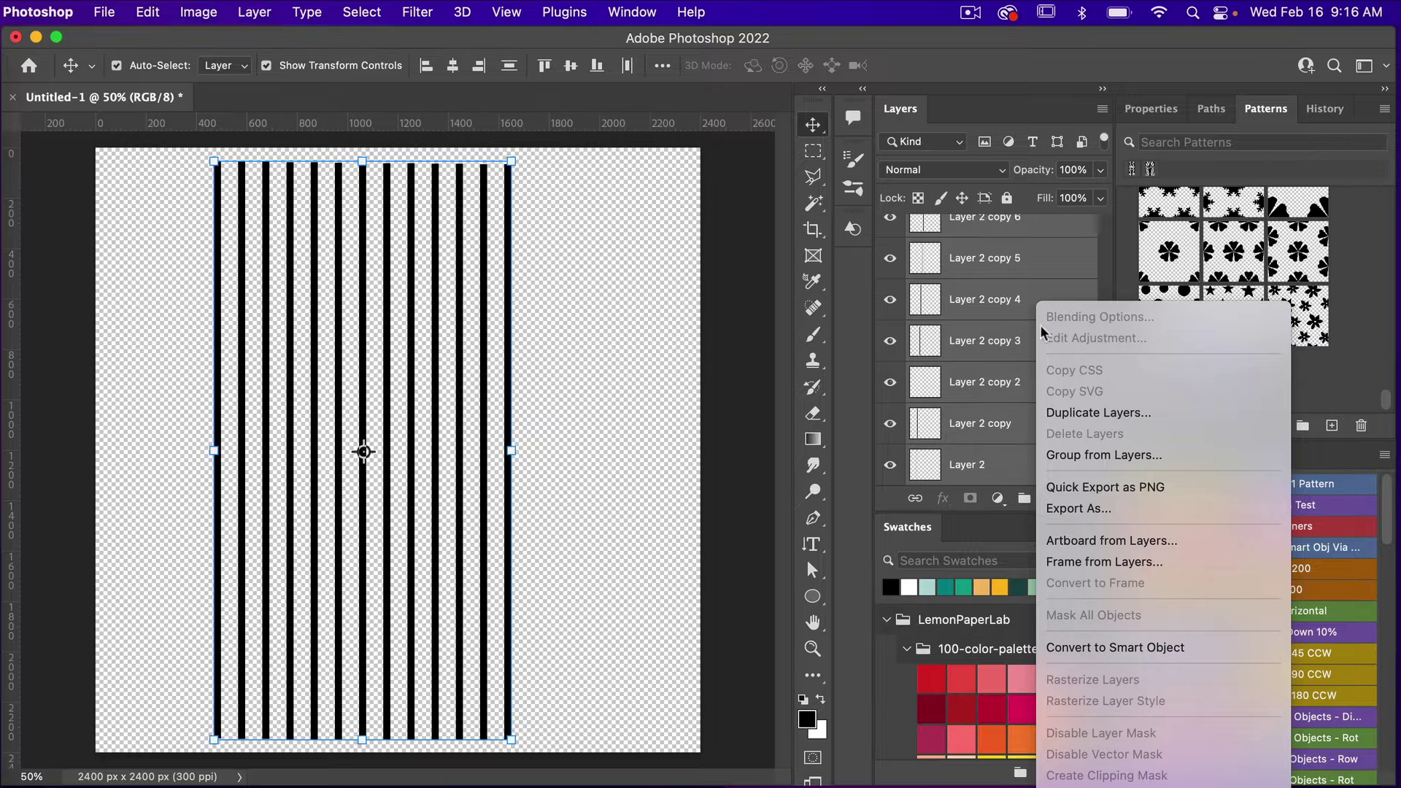
pyautogui.scroll(-5, 1132, 758)
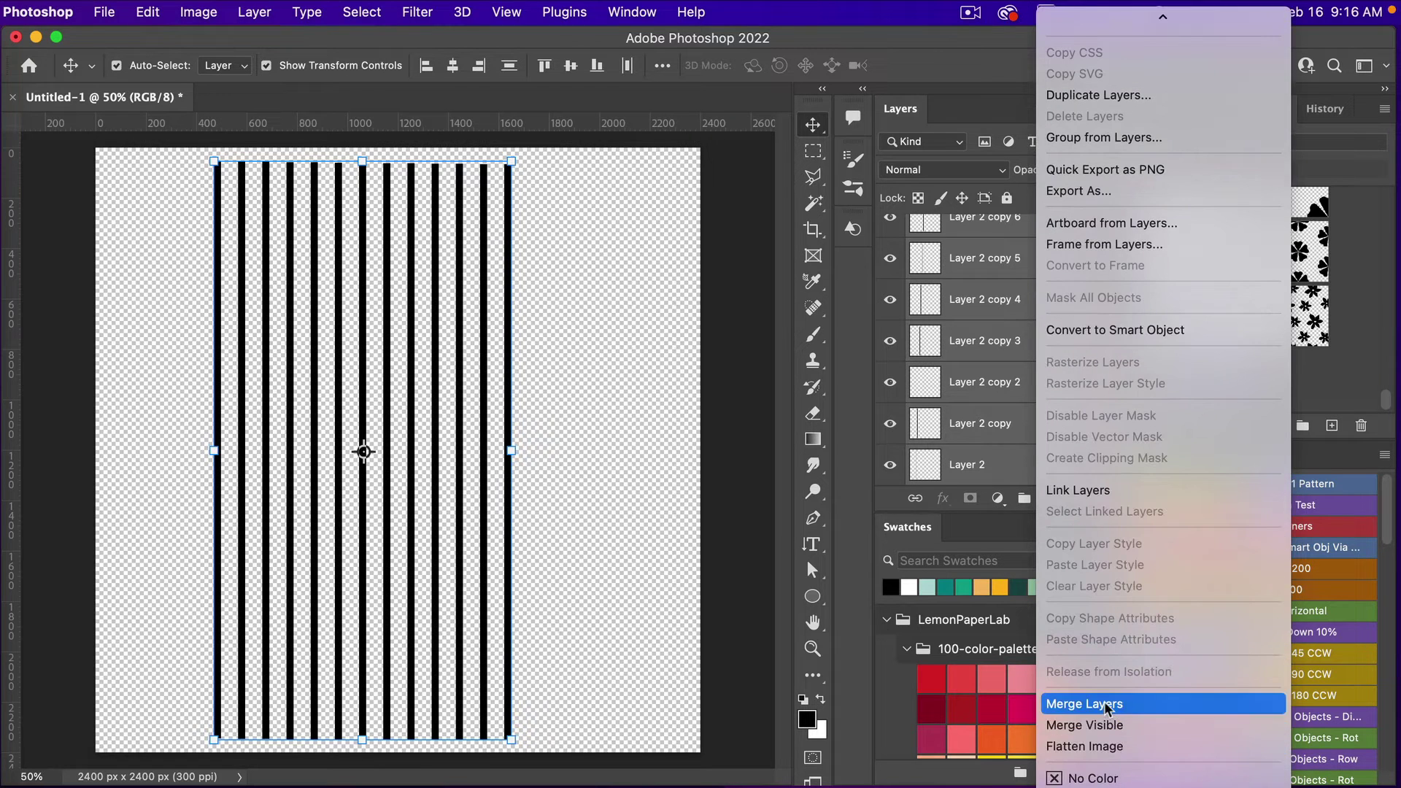
pyautogui.click(1094, 703)
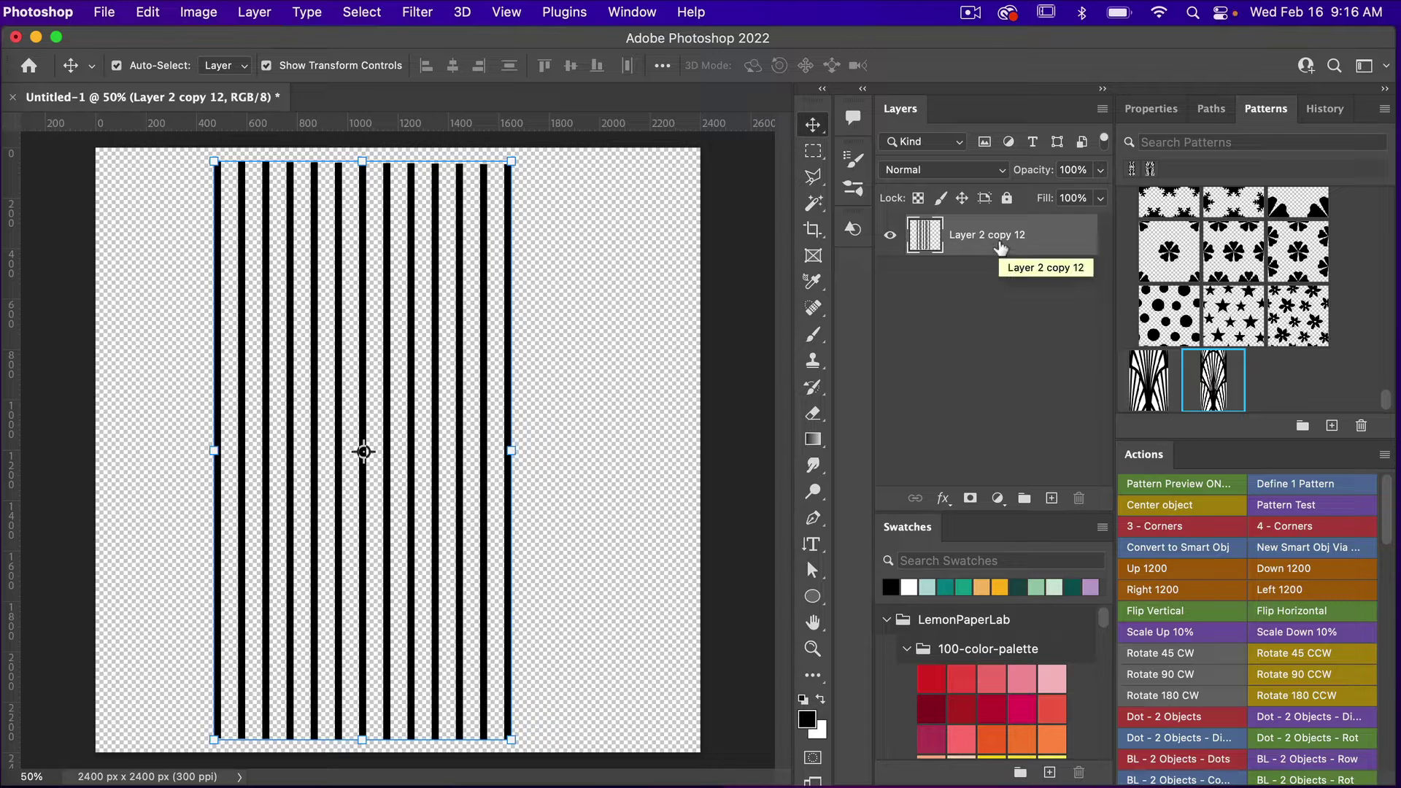
# - Warp the merged stripes with the Squeeze preset at a Bend of 100% and apply the transformation
pyautogui.click(148, 13)
pyautogui.moveTo(219, 459)
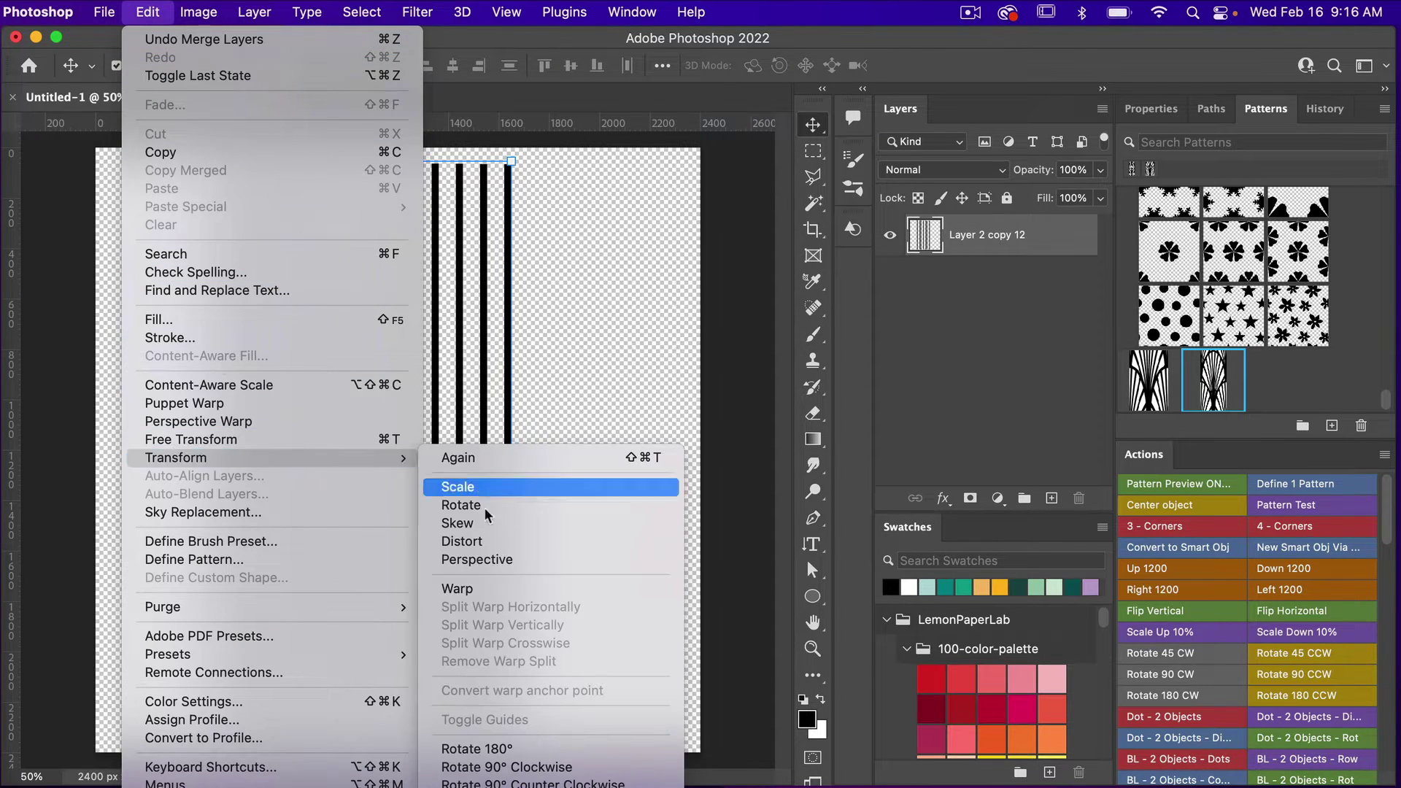
pyautogui.click(484, 592)
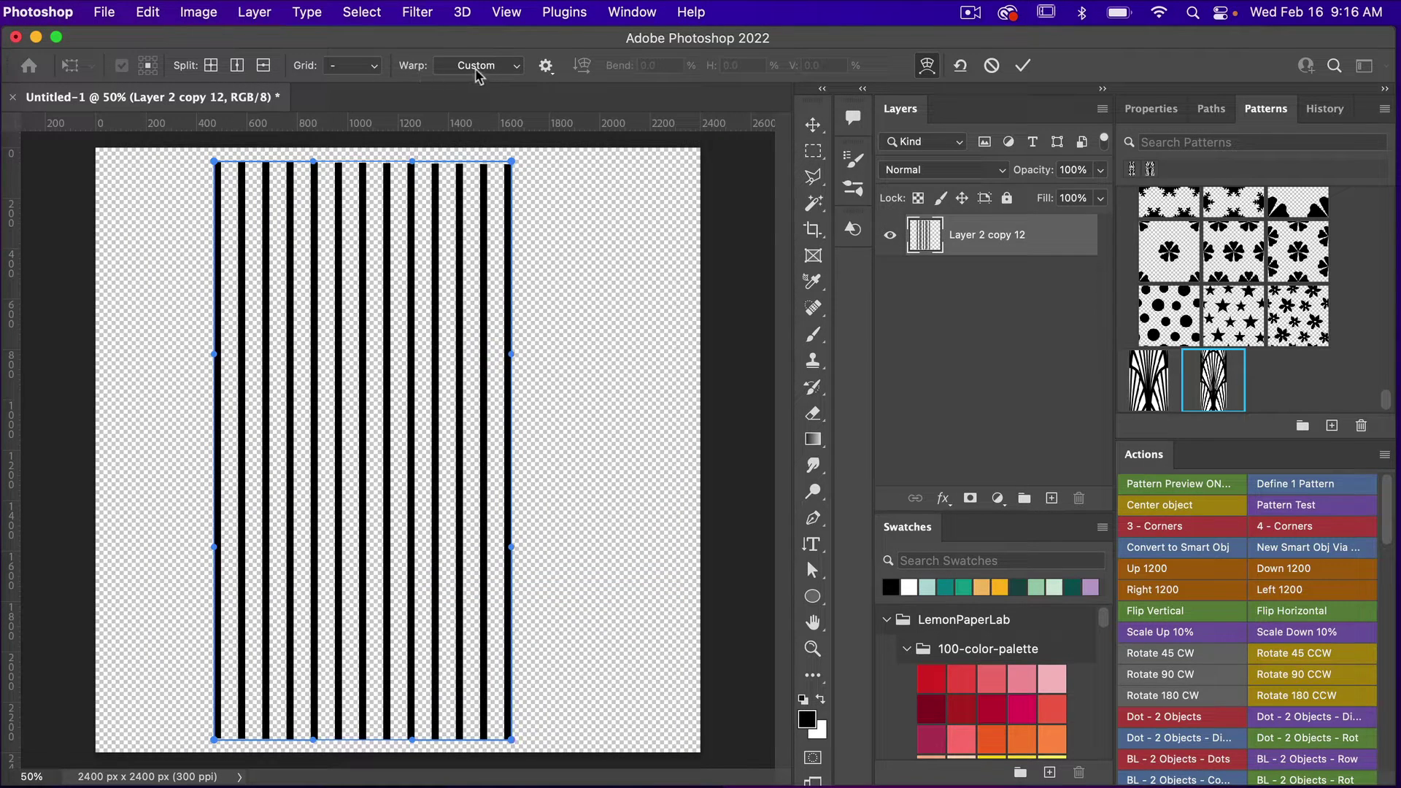
pyautogui.click(502, 67)
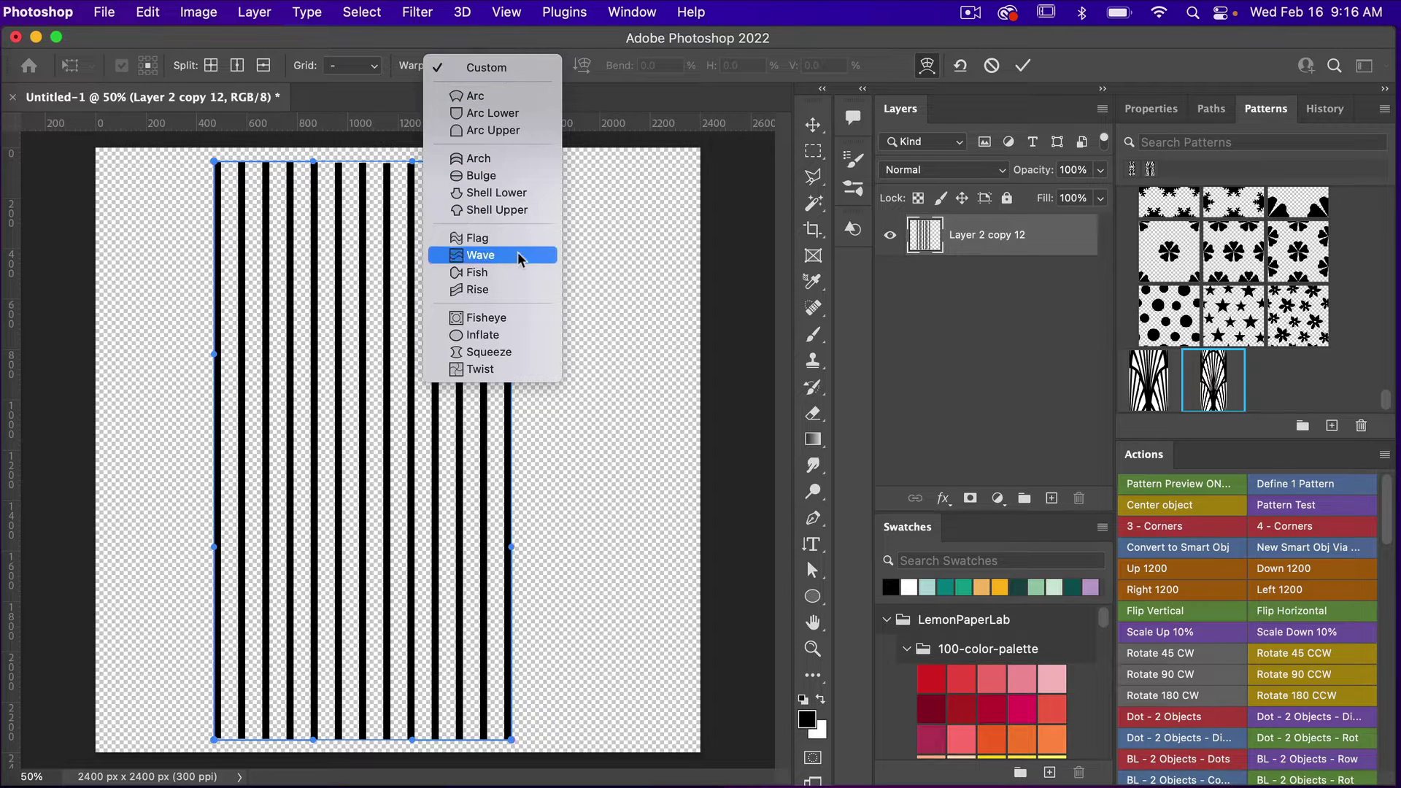
pyautogui.click(509, 354)
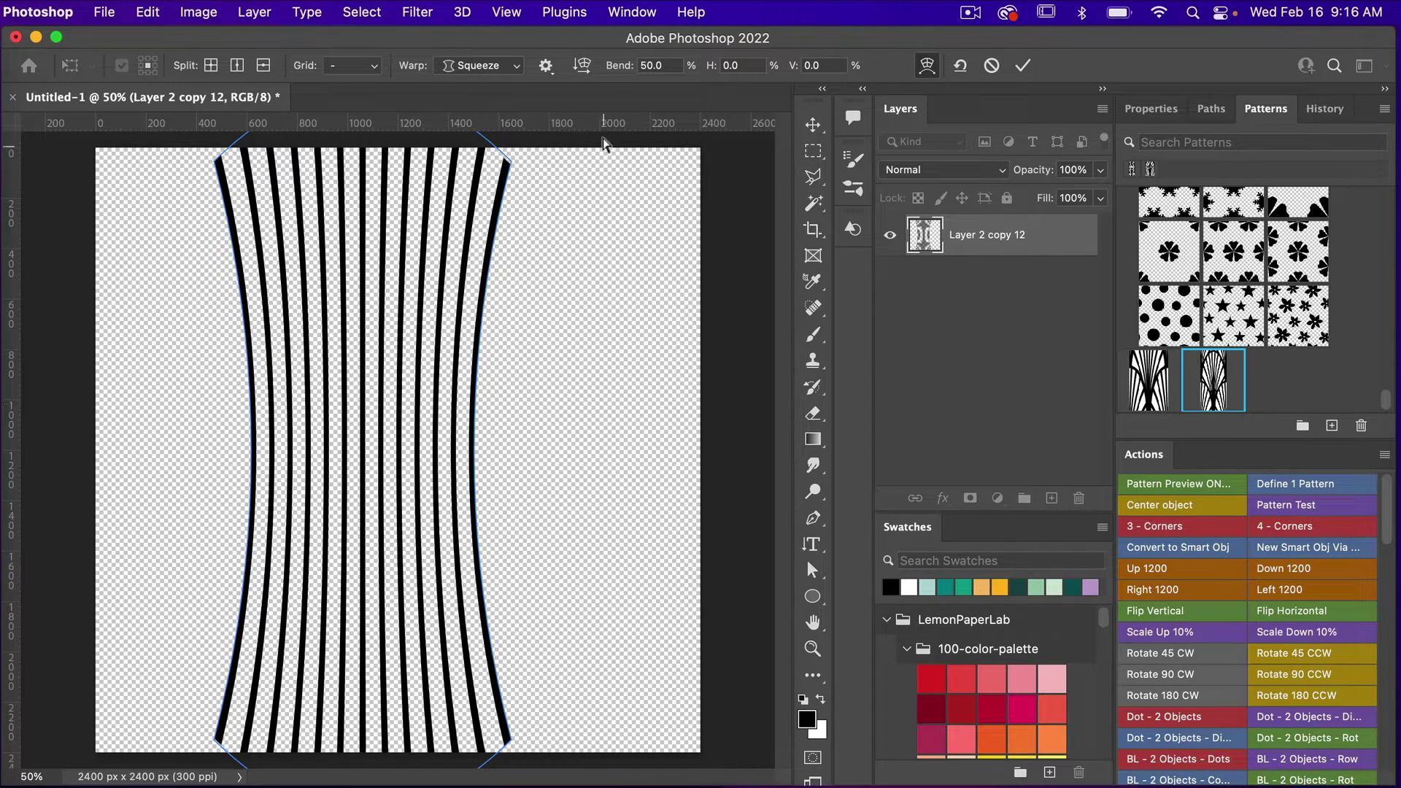
pyautogui.click(634, 68)
pyautogui.write('100')
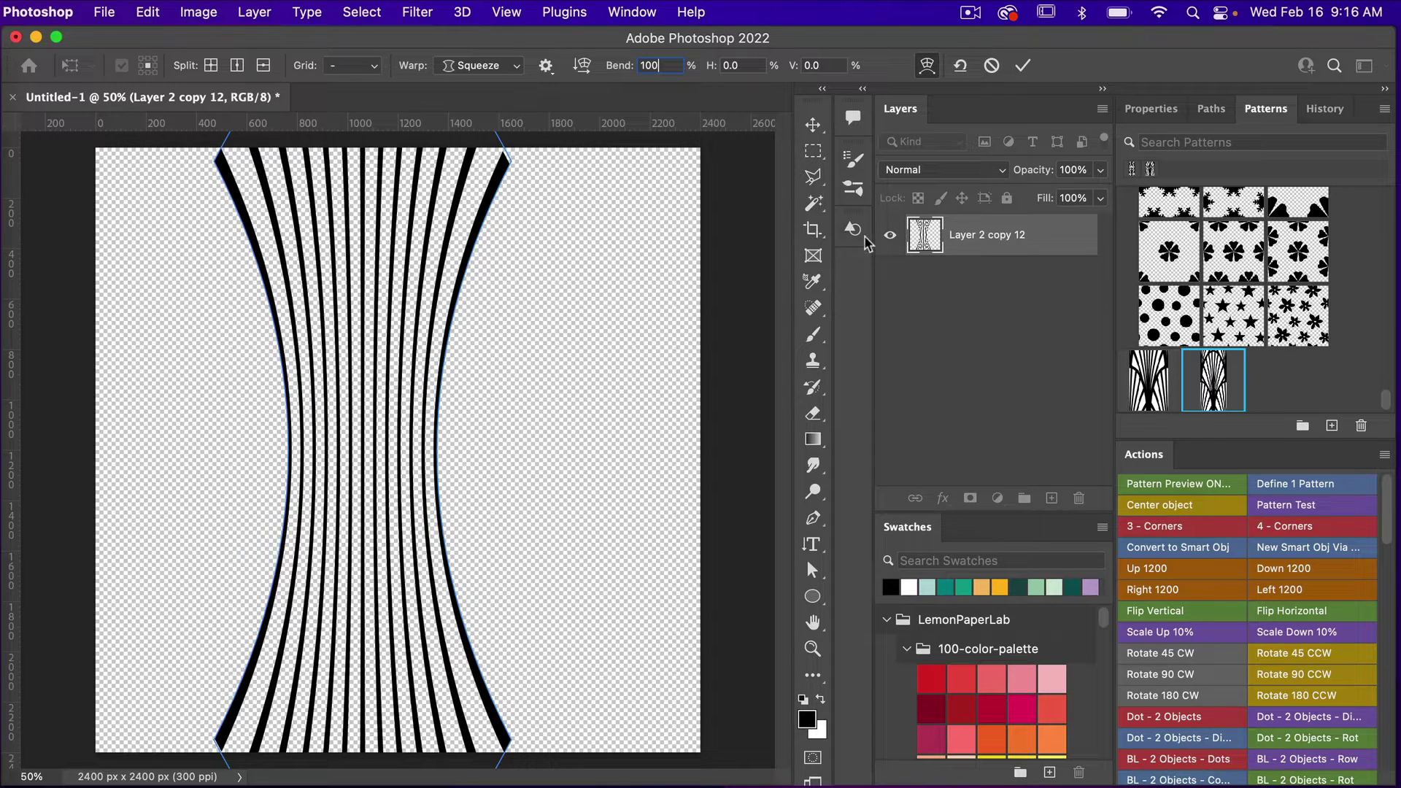
pyautogui.click(1024, 65)
# - Move the warped stripes down and to the right until their rounded top shows, and place a horizontal guide through their centre
pyautogui.moveTo(473, 251); pyautogui.dragTo(525, 409)
pyautogui.moveTo(493, 124); pyautogui.dragTo(475, 618)
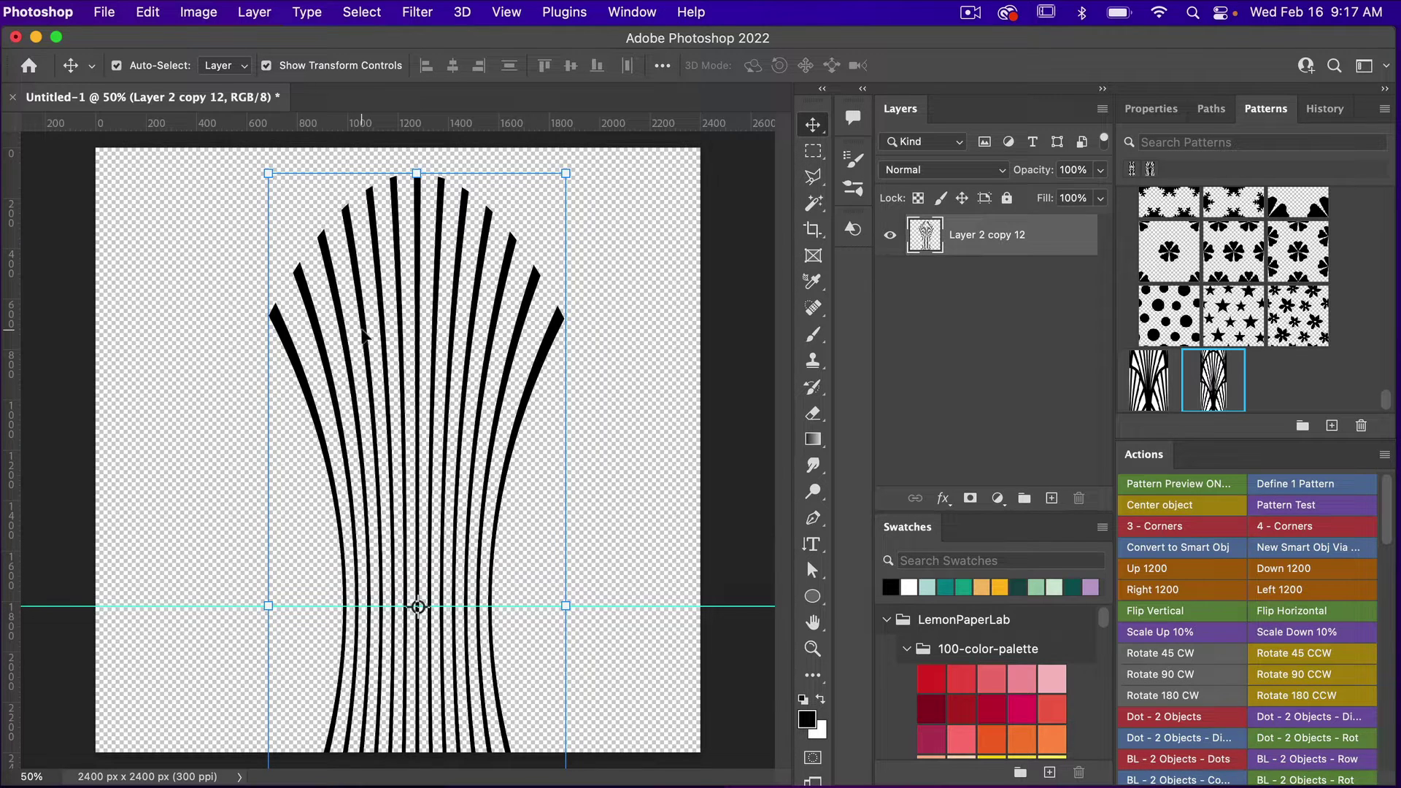
# - Copy the part of the stripes above the guide to a new layer and delete the original Layer 2 copy 12
pyautogui.press('m')
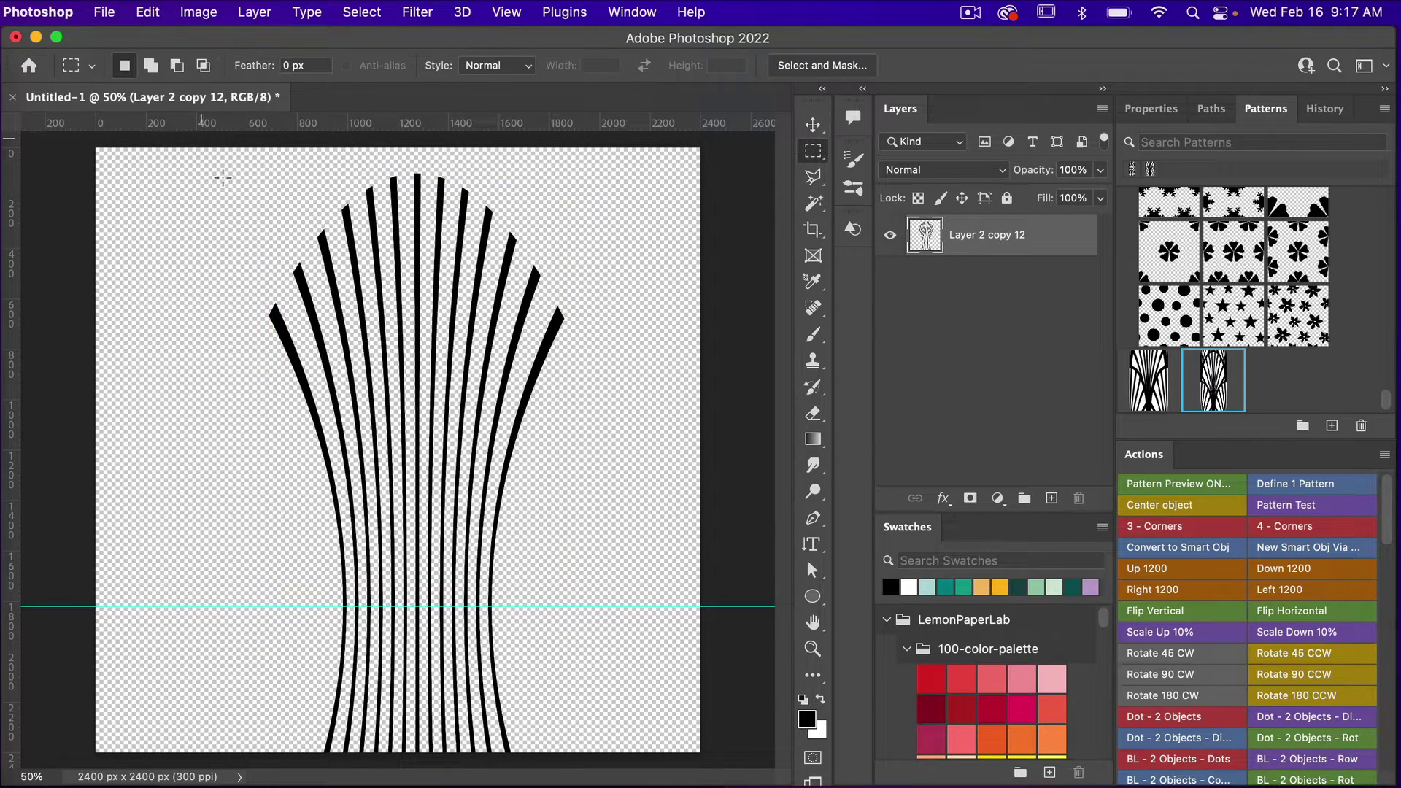
pyautogui.moveTo(195, 153); pyautogui.dragTo(632, 613)
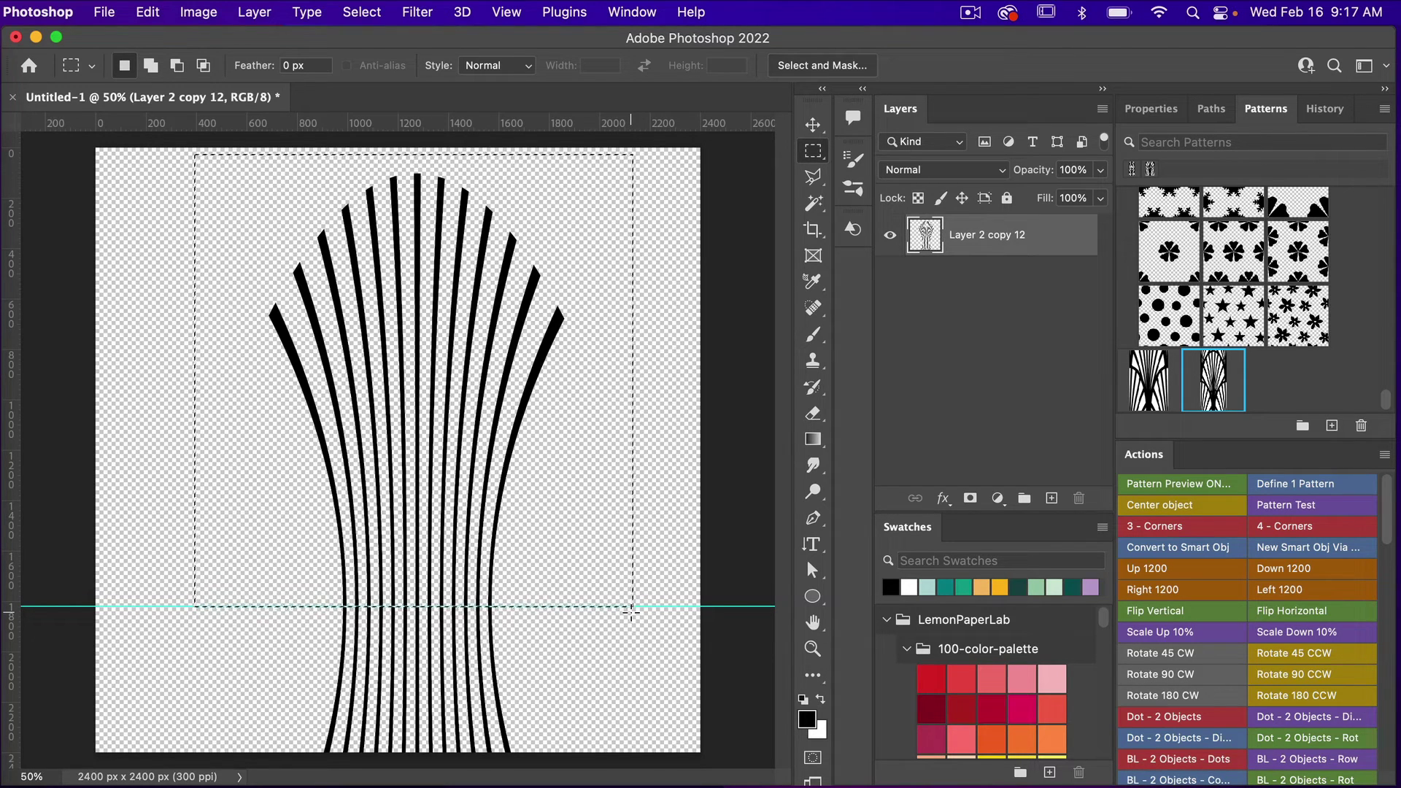
pyautogui.press('super+j')
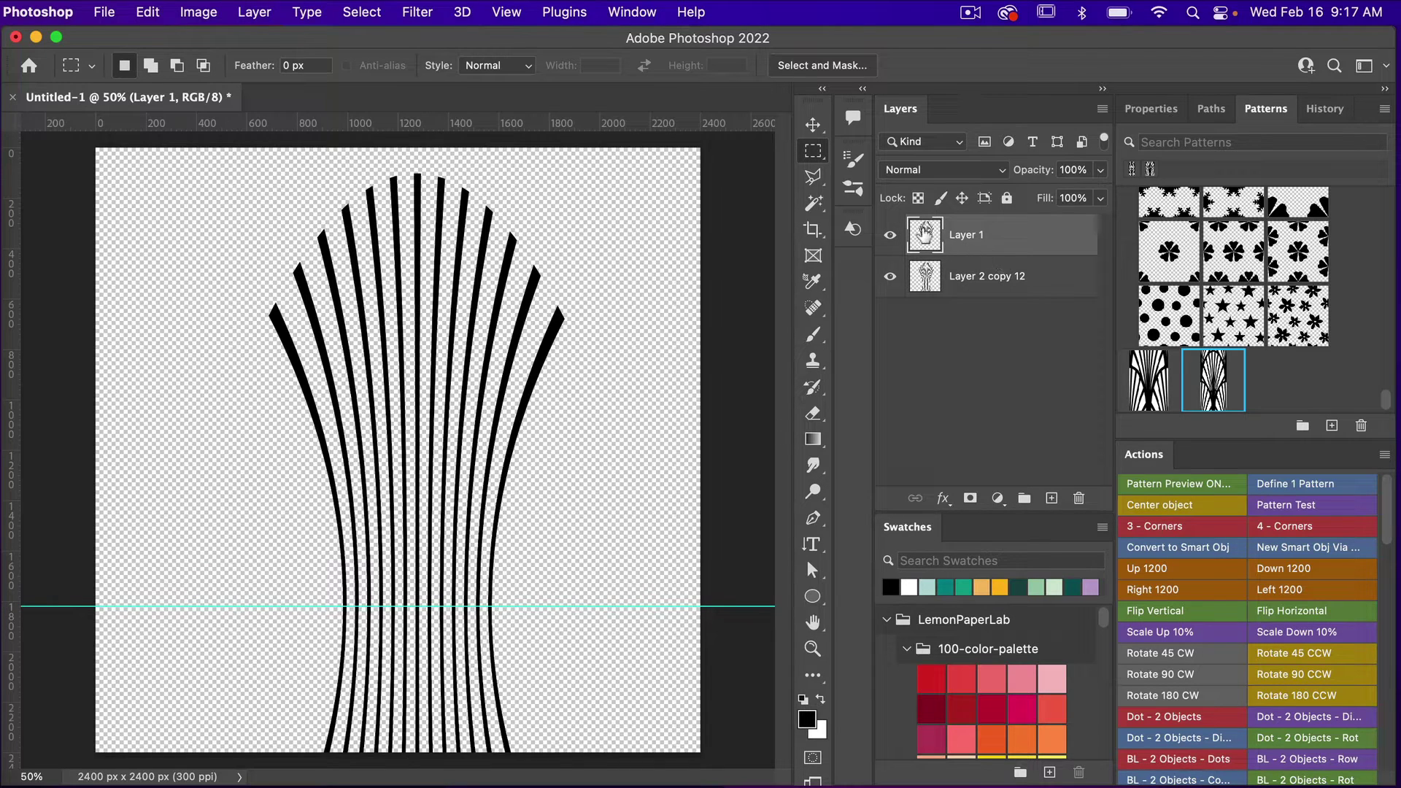
pyautogui.click(891, 278)
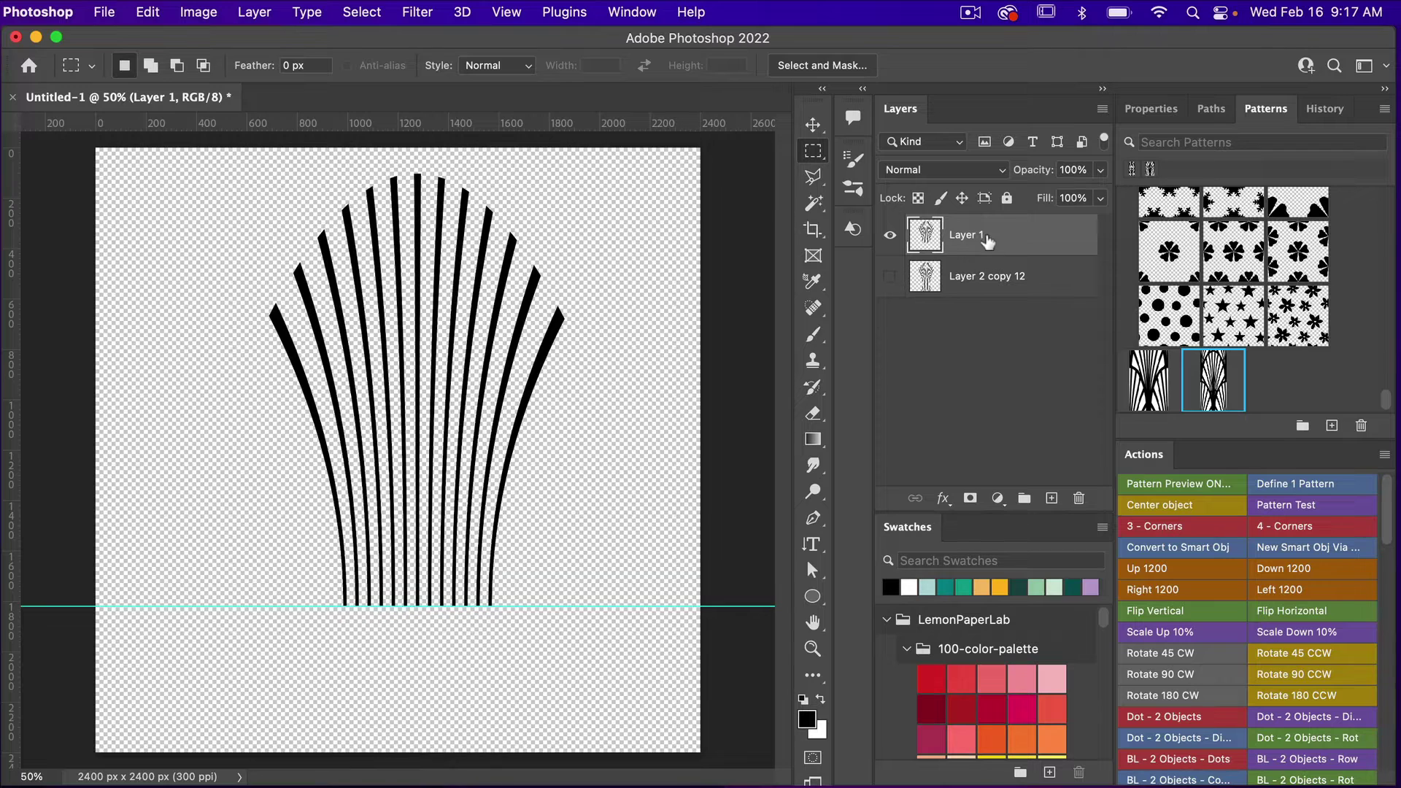
pyautogui.click(1008, 277)
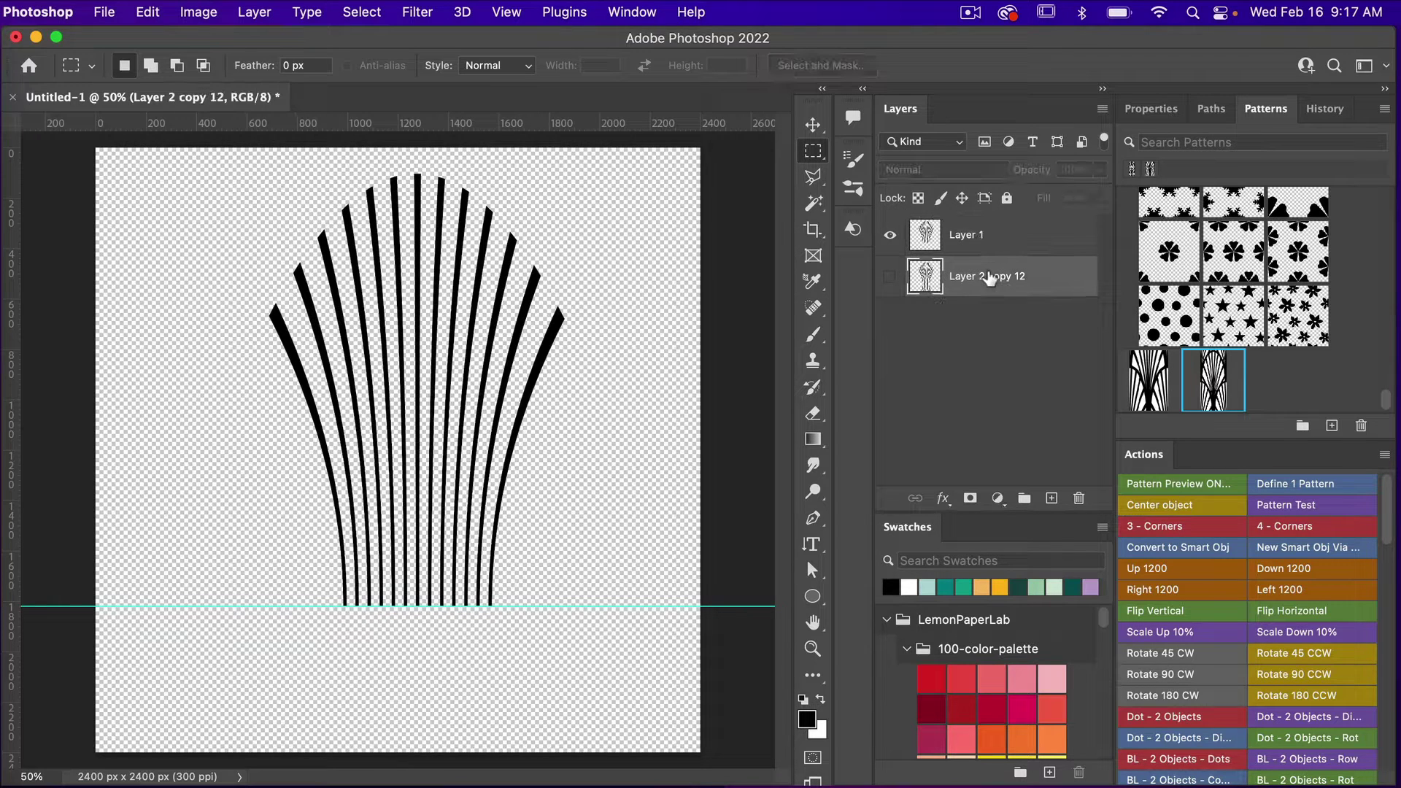
pyautogui.click(1080, 499)
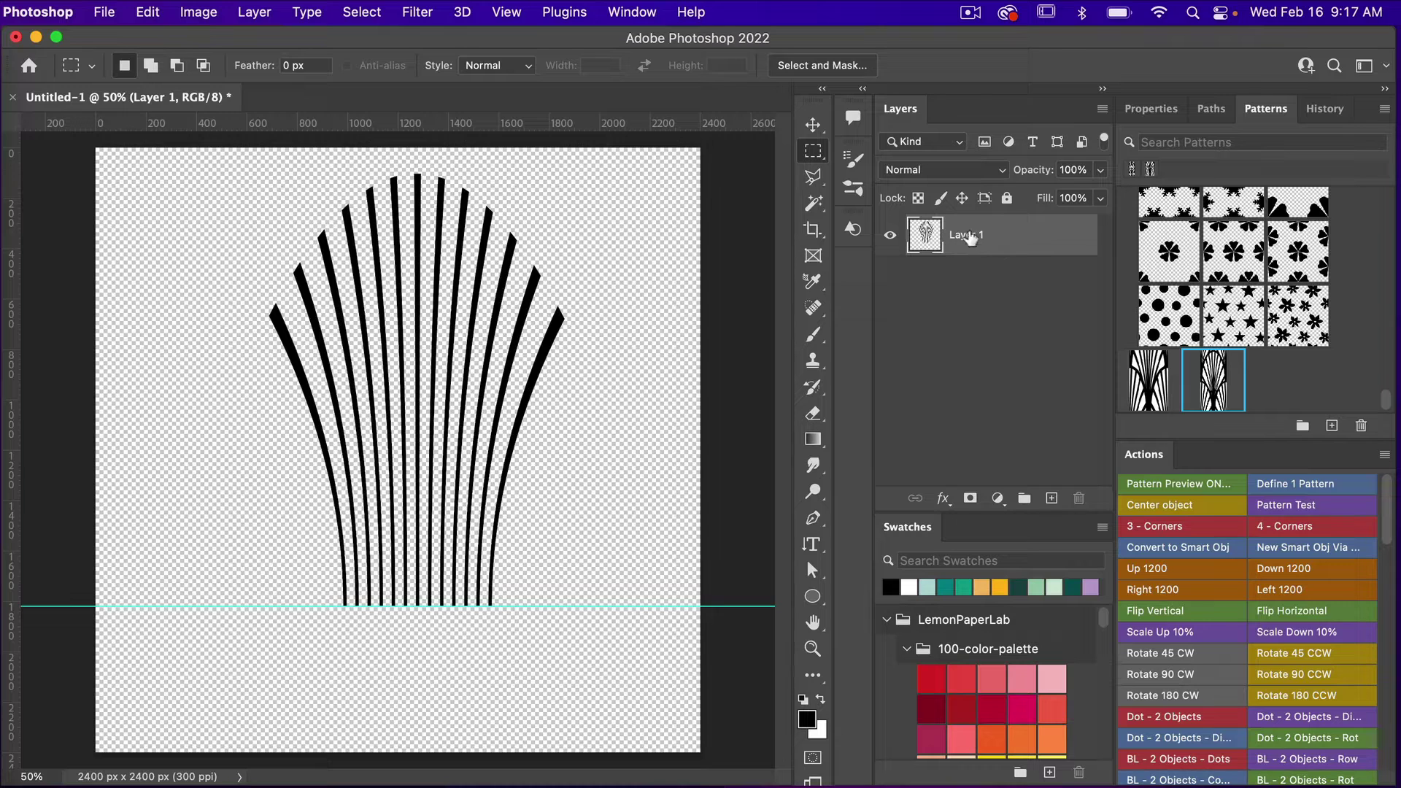
# - Clear the guides and move the fan of stripes down to about the centre of the canvas
pyautogui.click(508, 14)
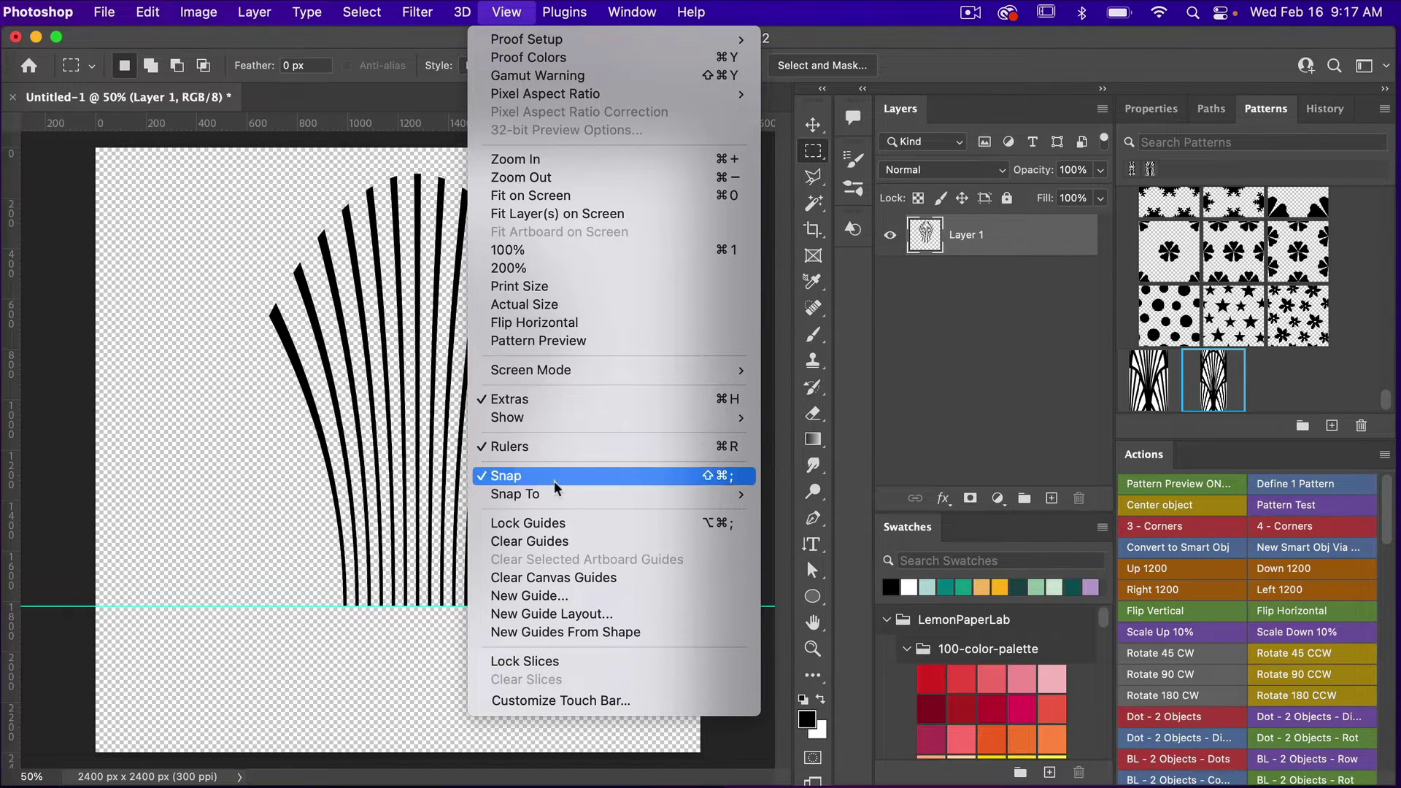
pyautogui.click(545, 540)
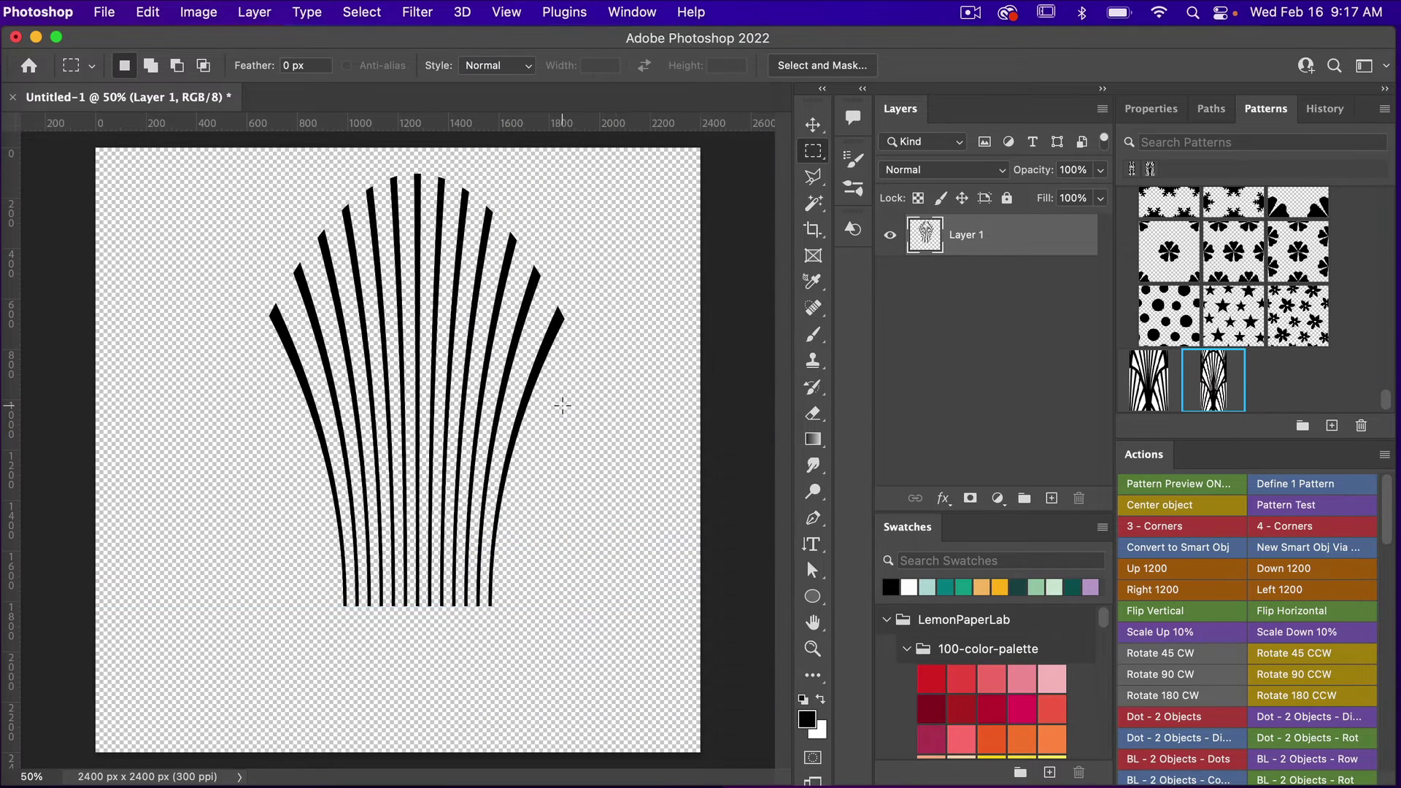
pyautogui.press('v')
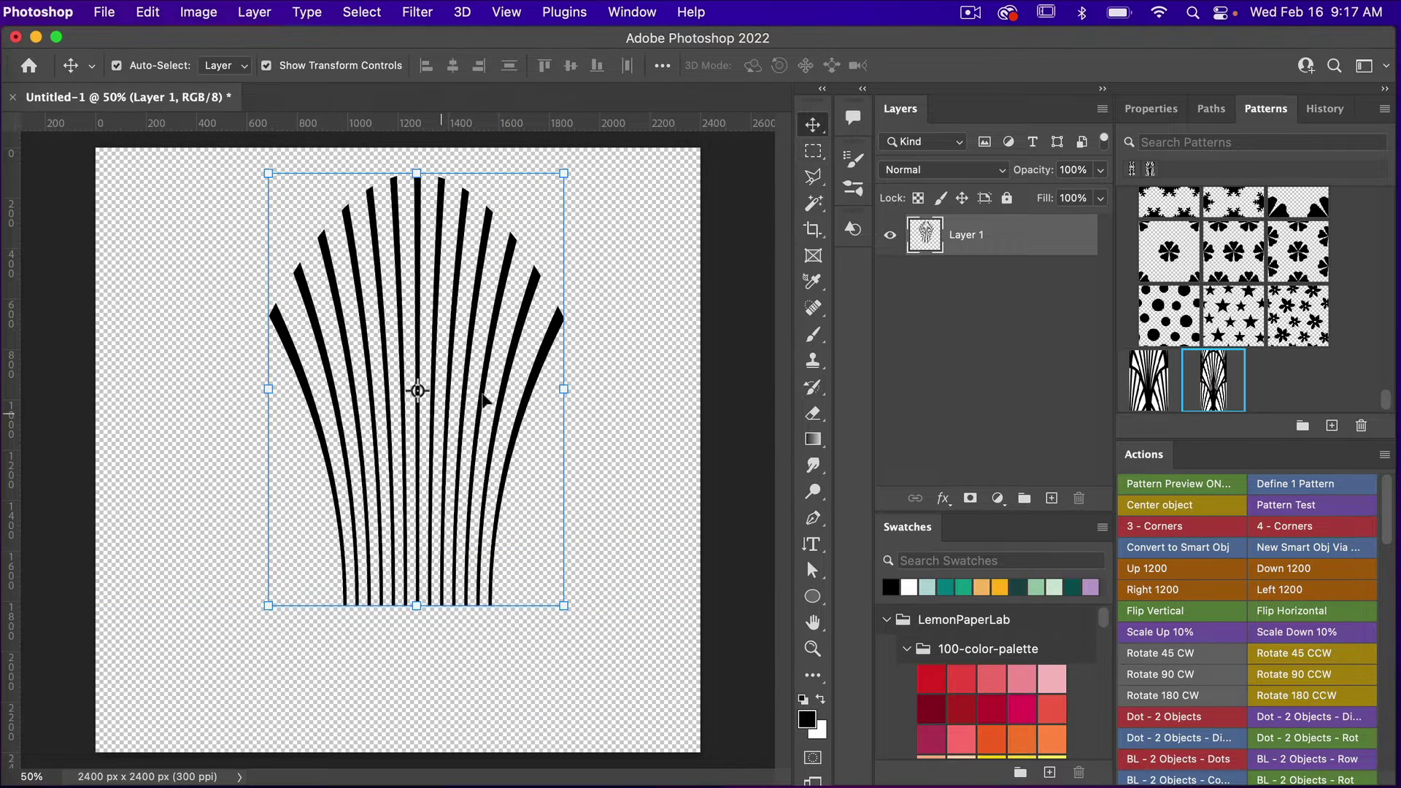
pyautogui.moveTo(527, 391); pyautogui.dragTo(508, 437)
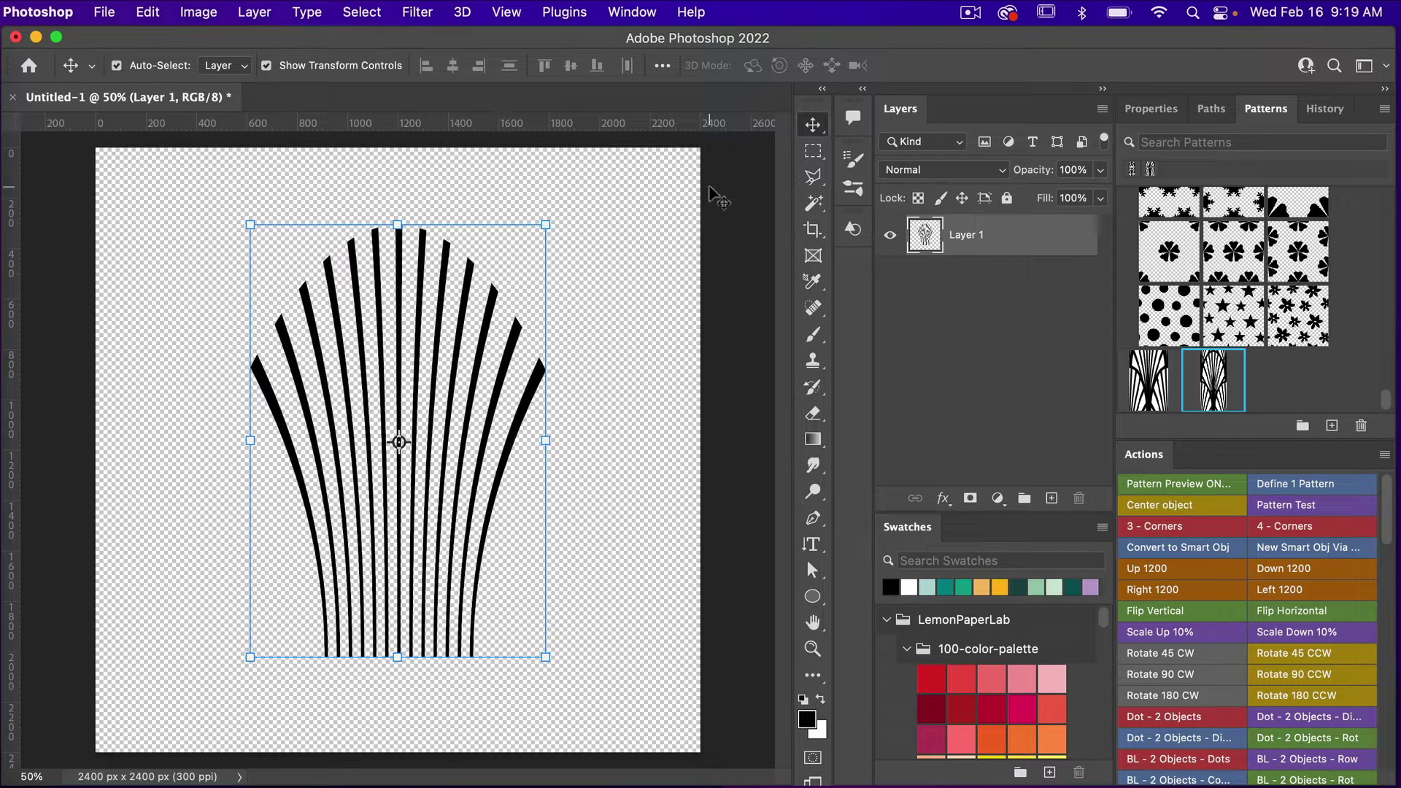
# - Select the three outermost stripes on the fan's right side one by one with the Magic Wand and copy each from Layer 1 to its own layer
pyautogui.click(814, 204)
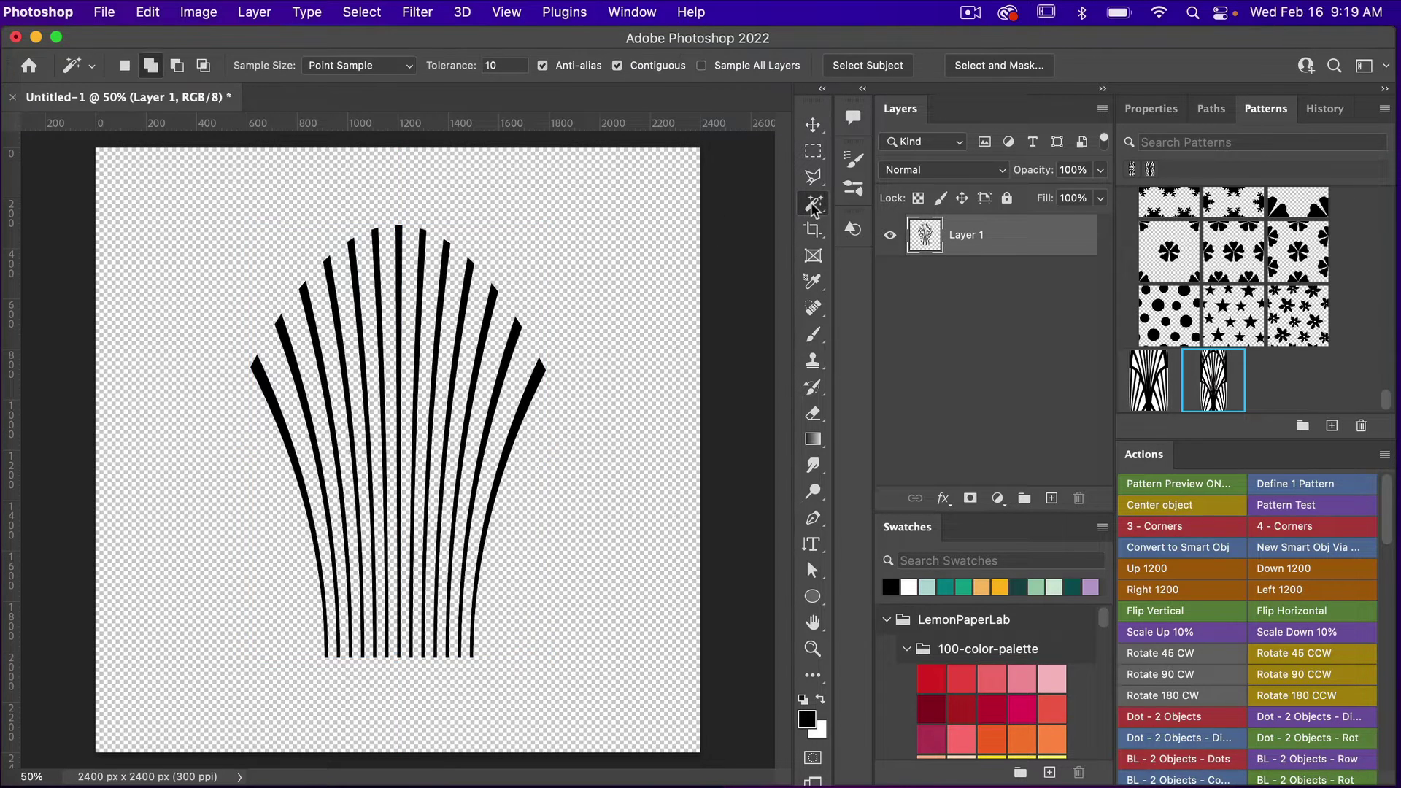
pyautogui.click(531, 391)
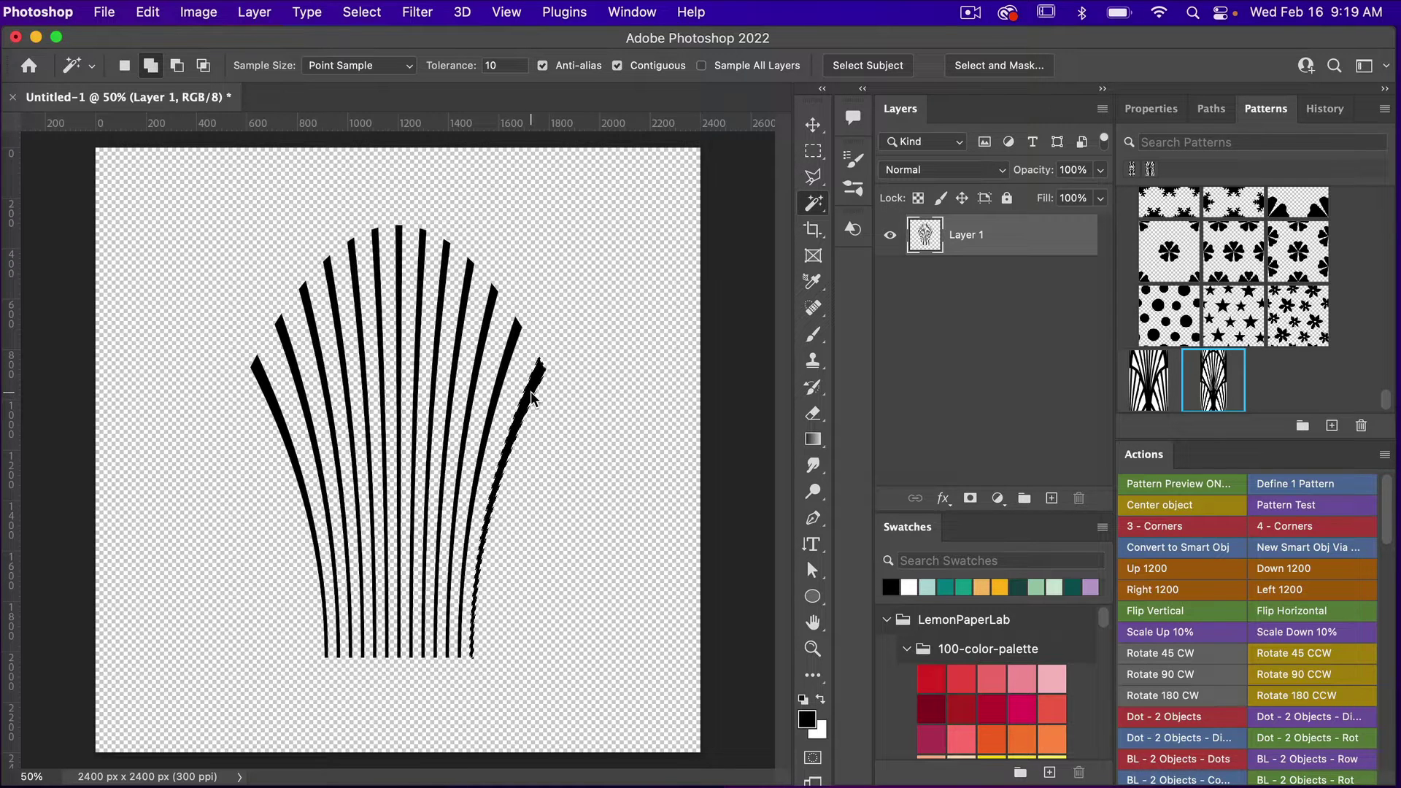
pyautogui.press('super+j')
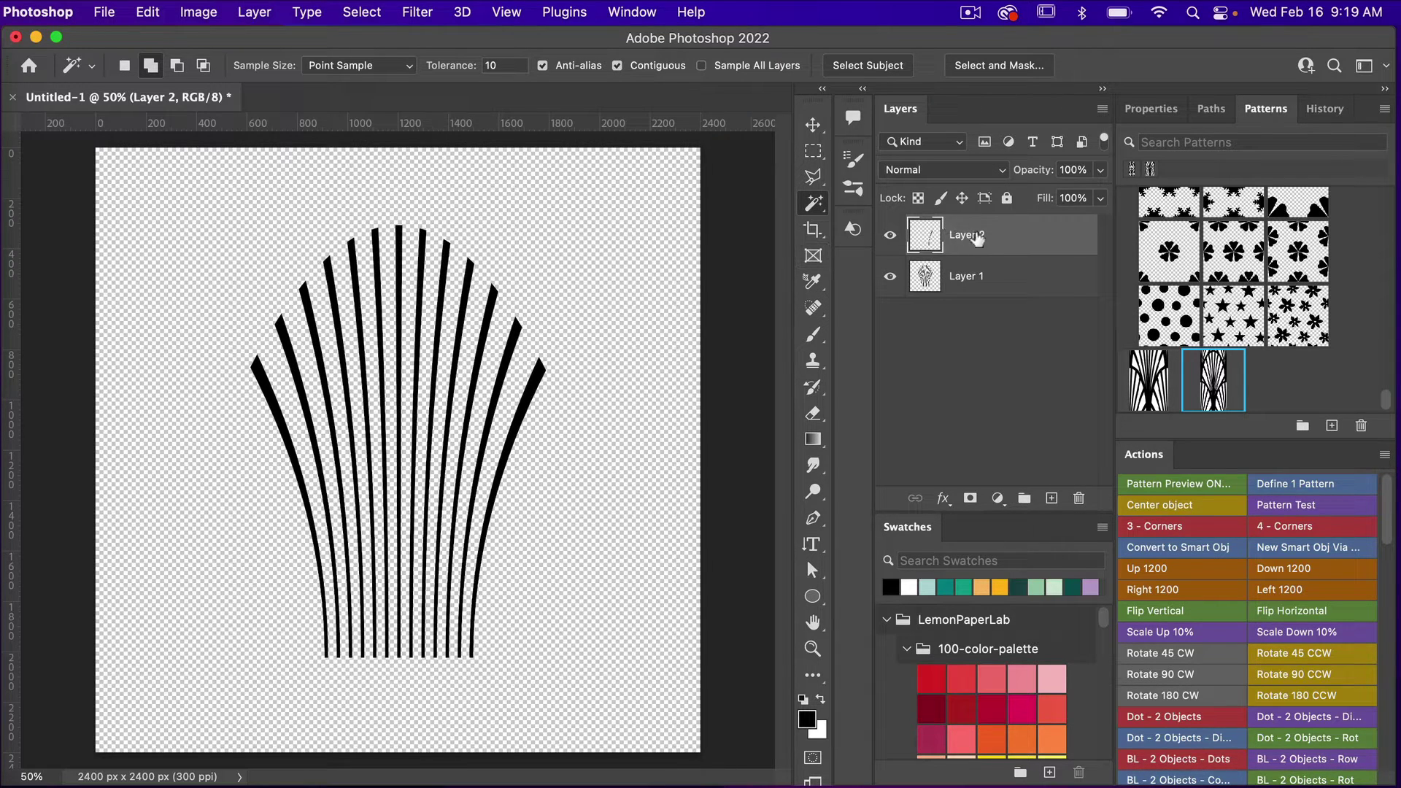
pyautogui.click(968, 281)
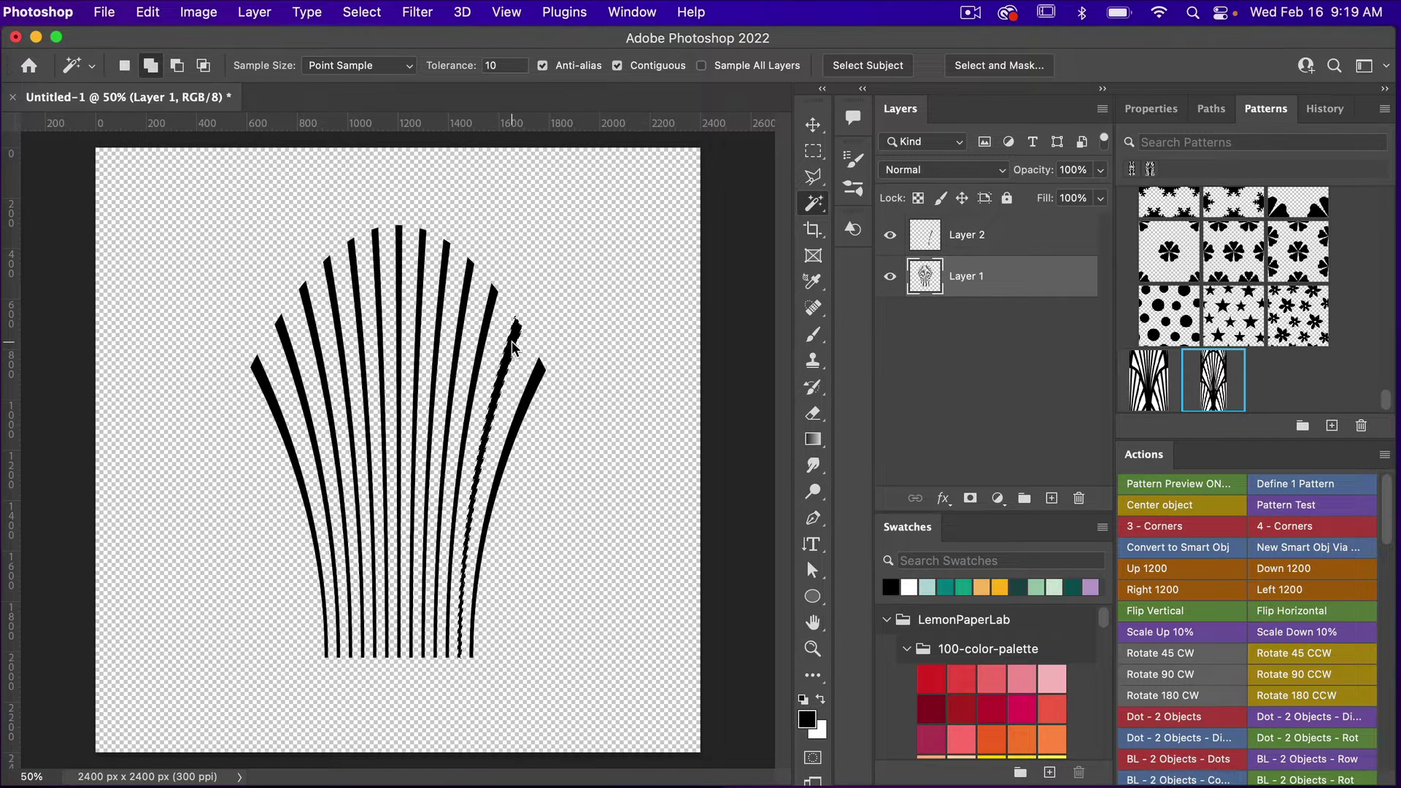
pyautogui.press('super+j')
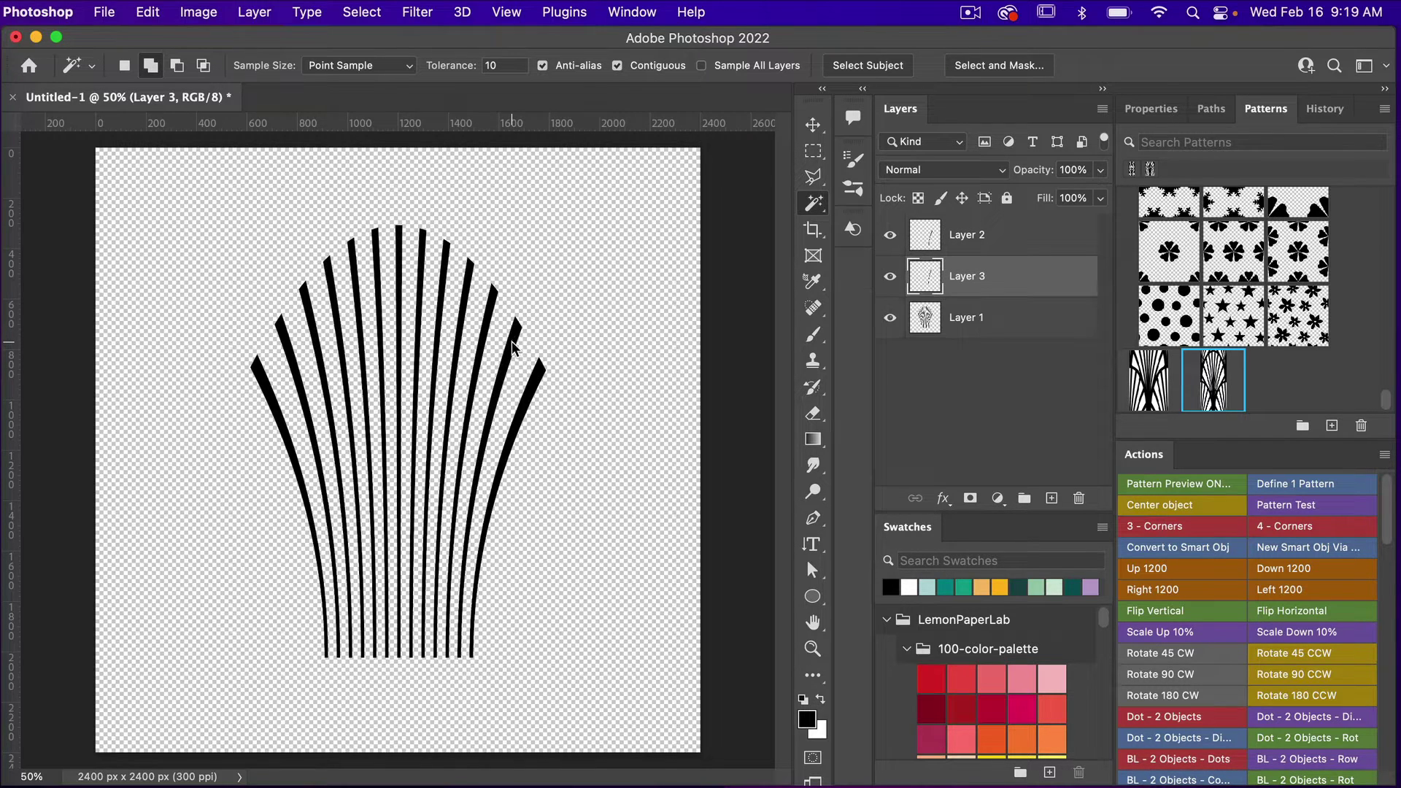
pyautogui.click(969, 321)
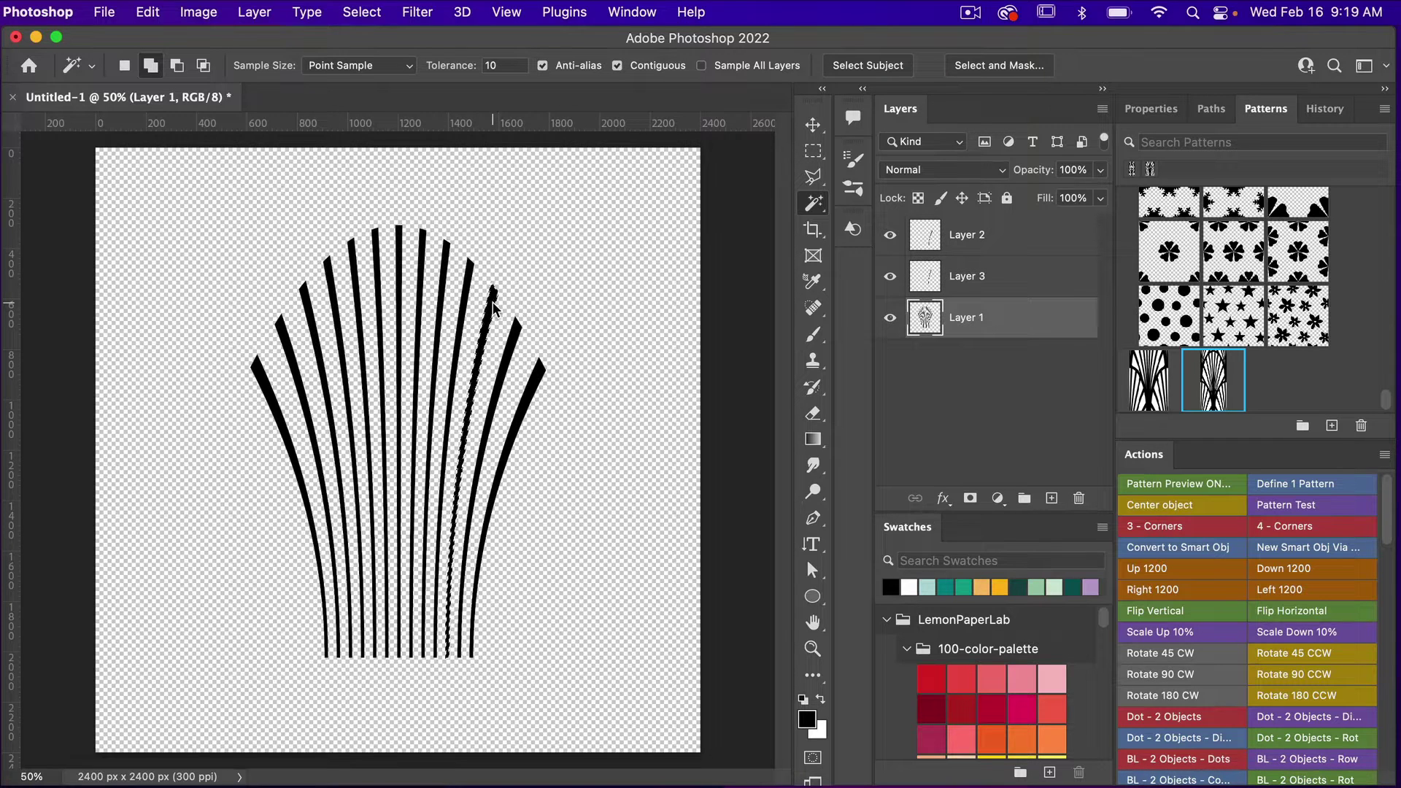
pyautogui.press('super+j')
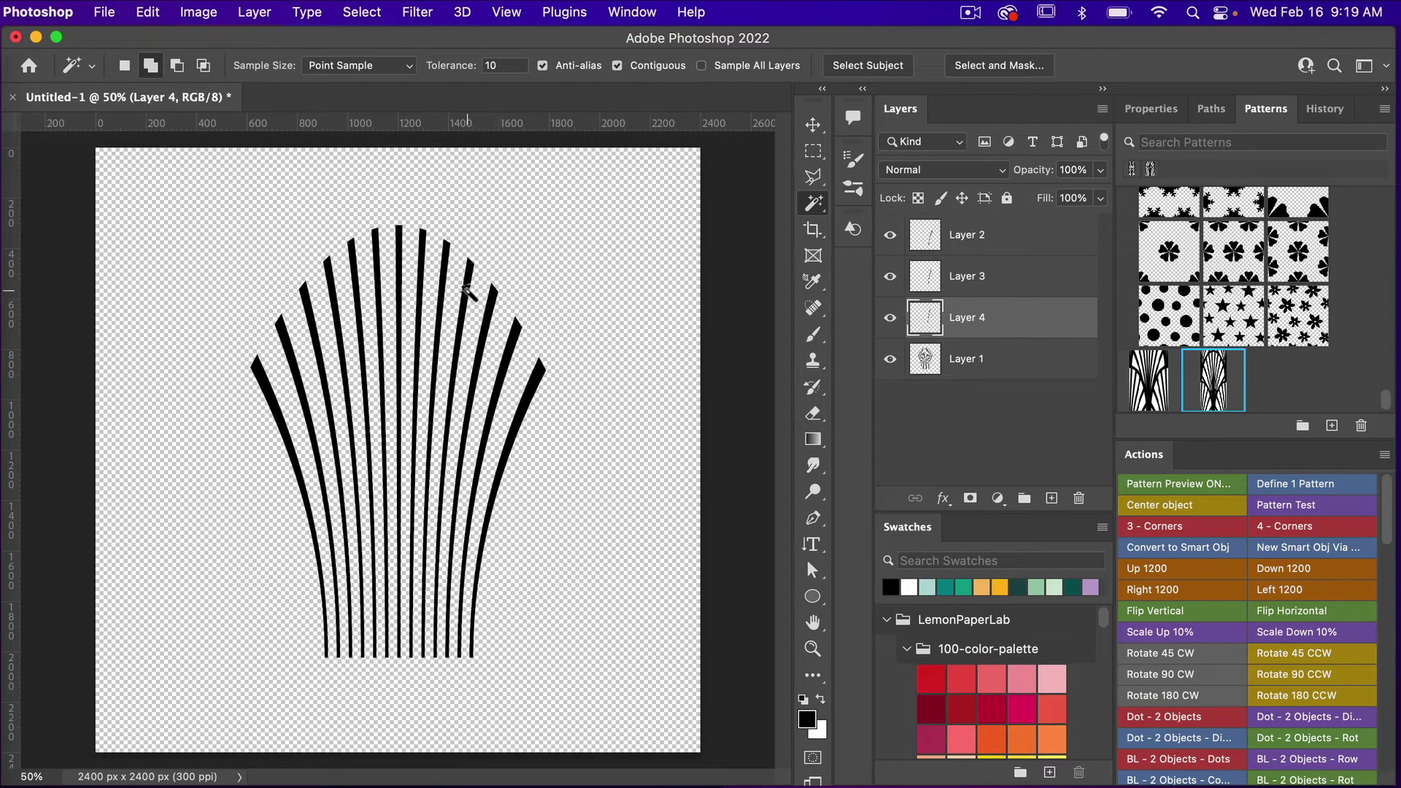
# - Copy the fourth and fifth stripes from the fan's right edge out of Layer 1, each to its own layer
pyautogui.click(969, 370)
pyautogui.click(466, 281)
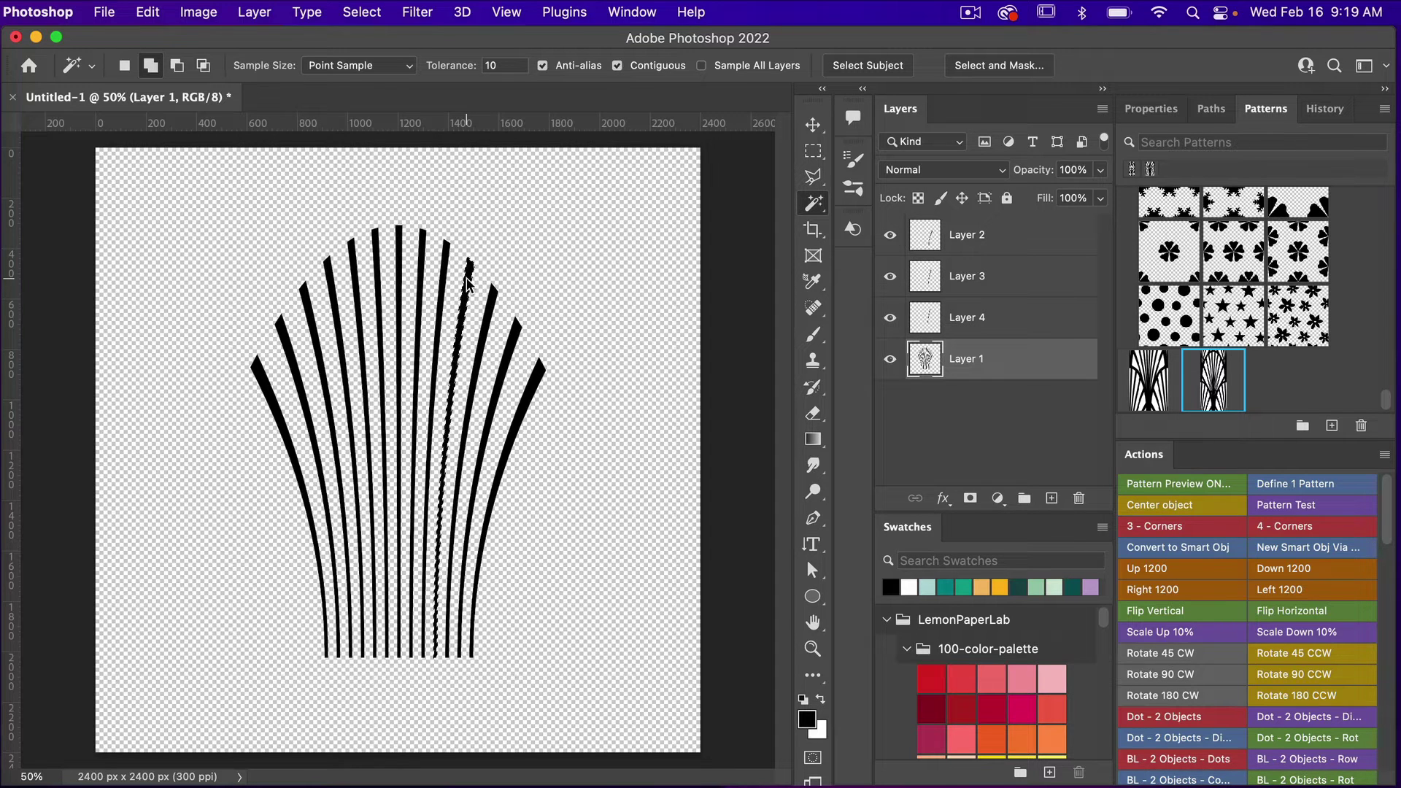
pyautogui.press('super+j')
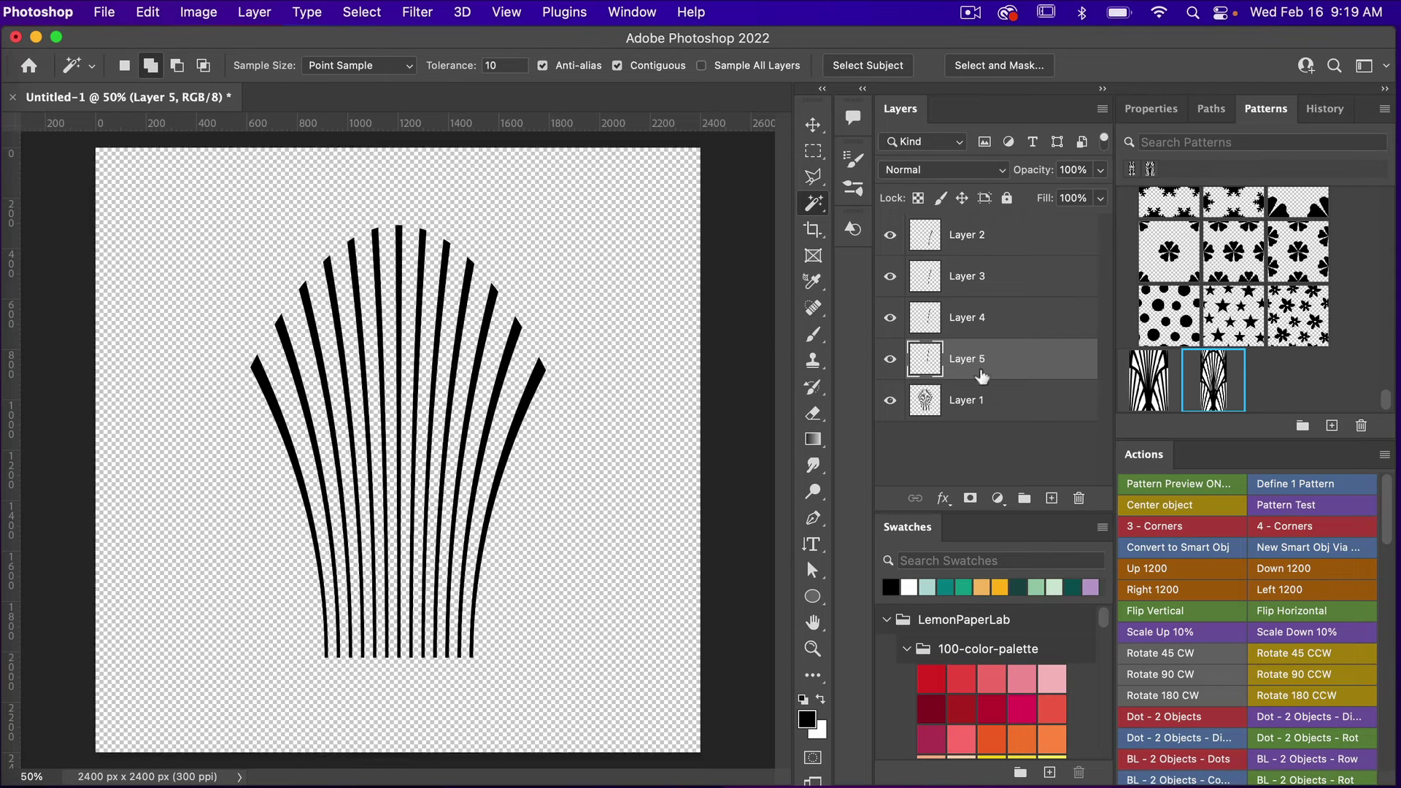
pyautogui.click(975, 397)
pyautogui.click(444, 246)
pyautogui.hotkey('ctrl', 'j')
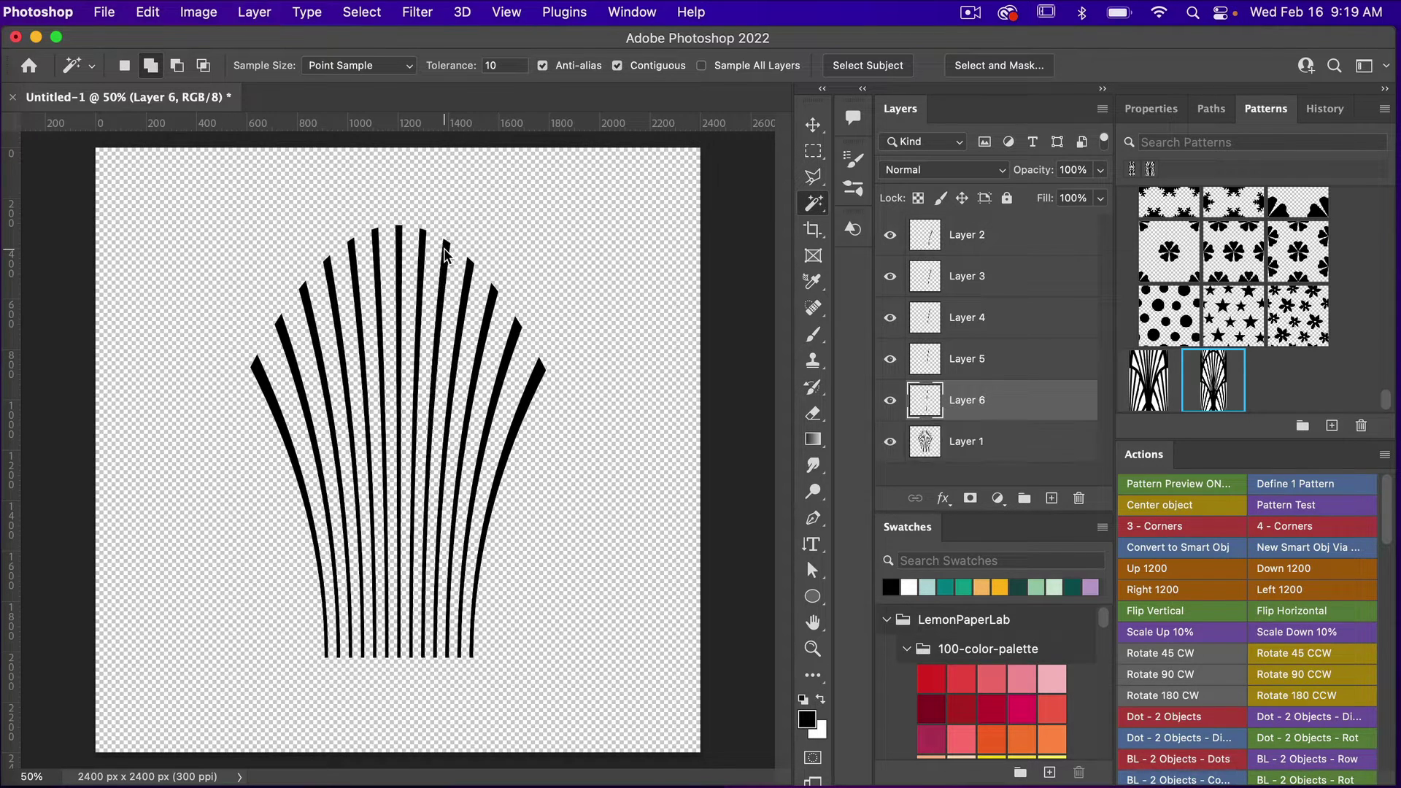
# - Copy the stripe just right of centre and the straight centre stripe from Layer 1, each to its own layer
pyautogui.click(975, 442)
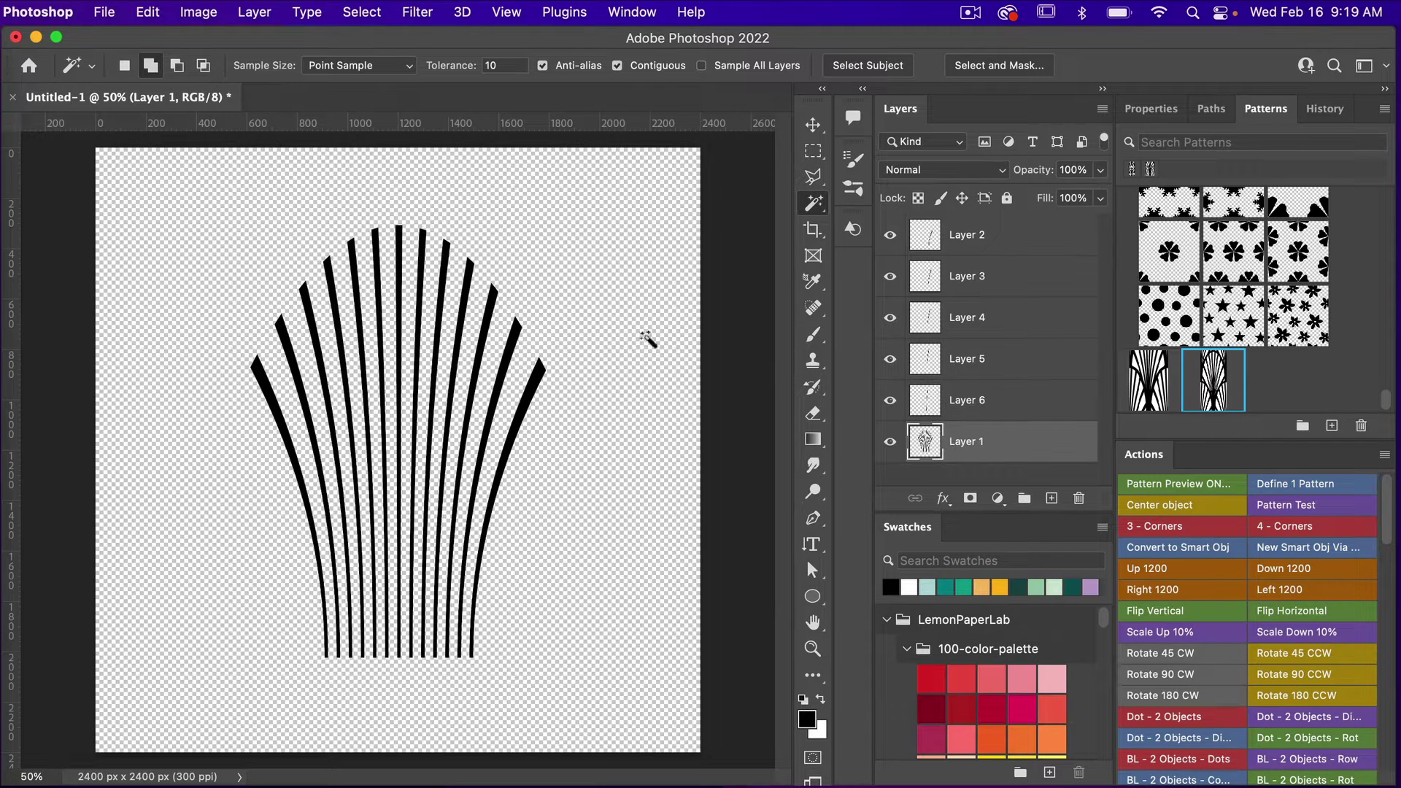
pyautogui.click(421, 246)
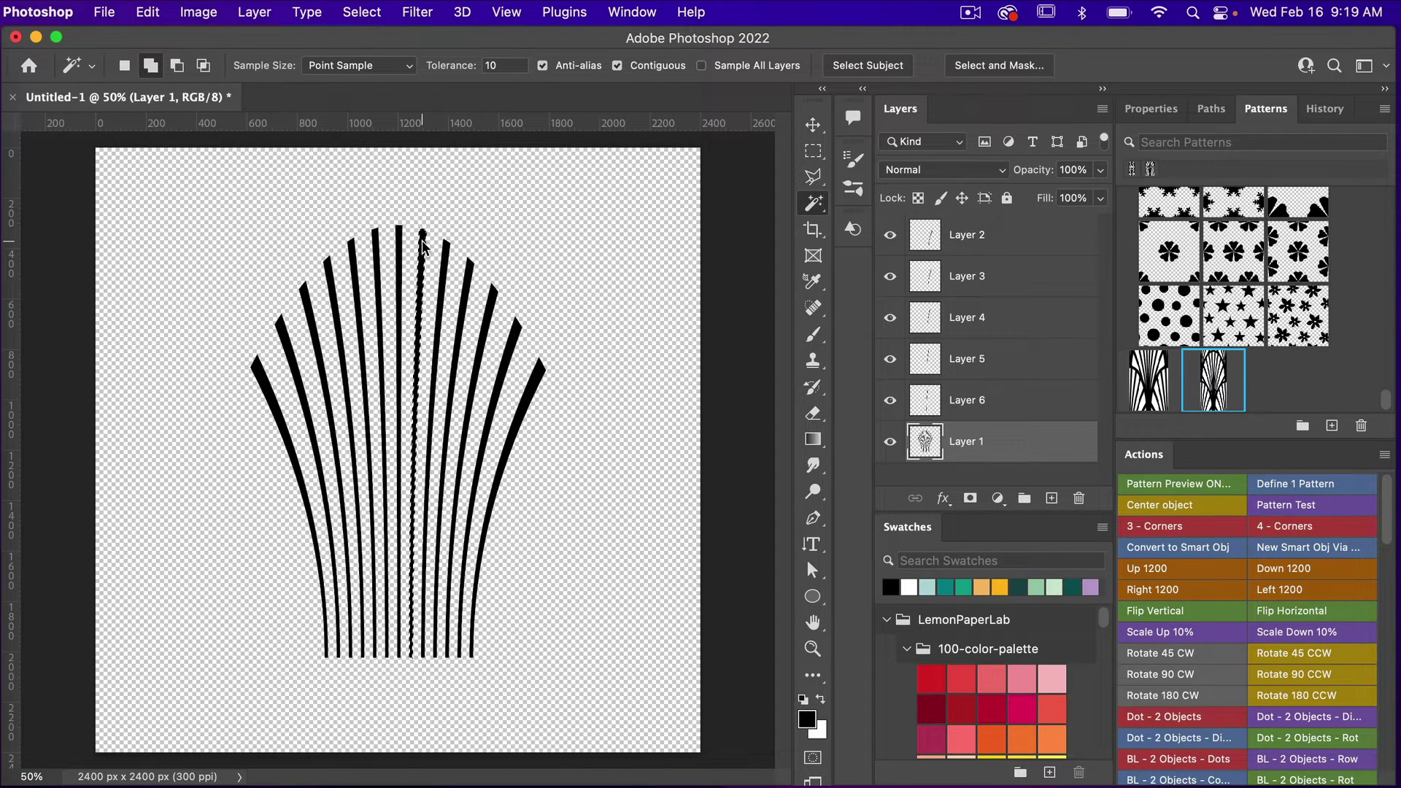
pyautogui.hotkey('ctrl', 'j')
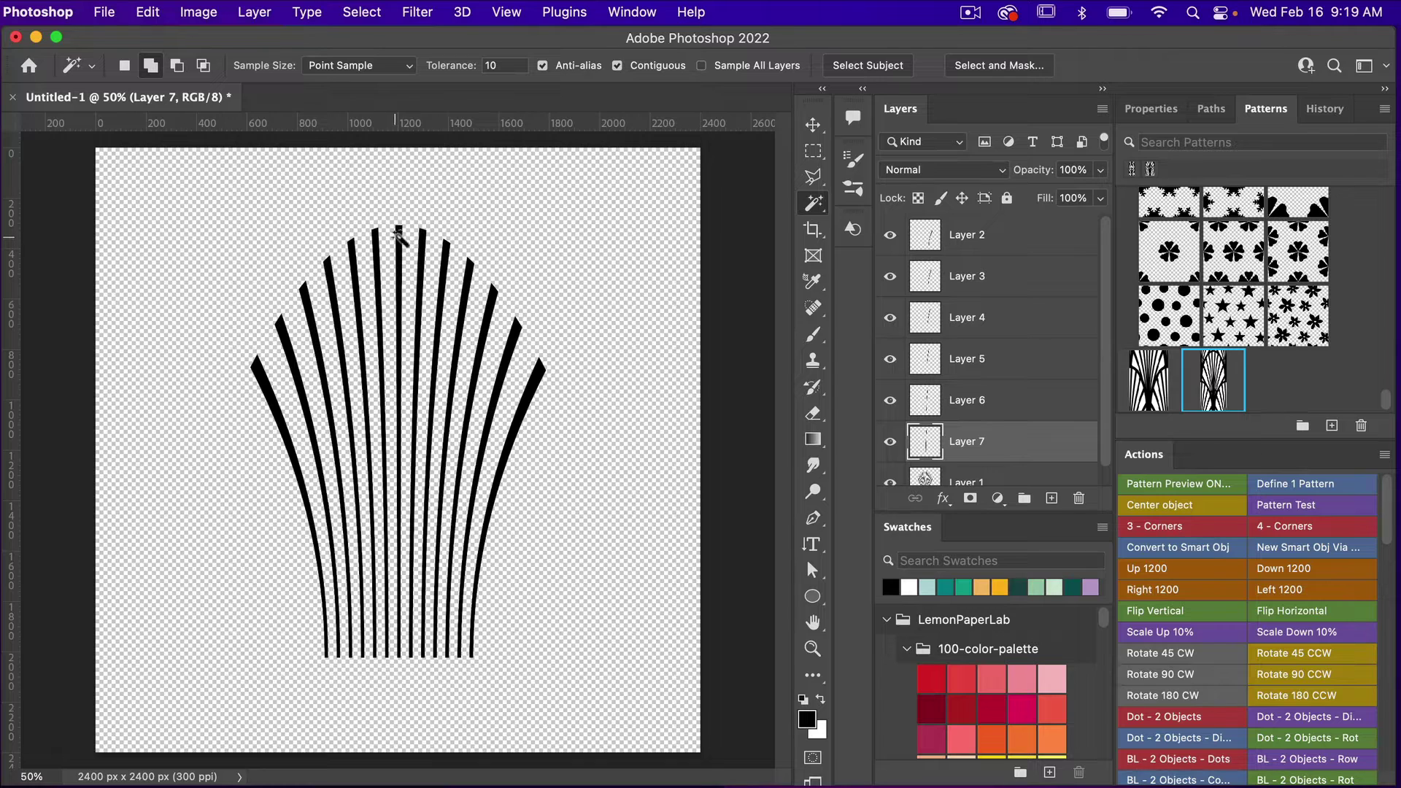
pyautogui.click(967, 479)
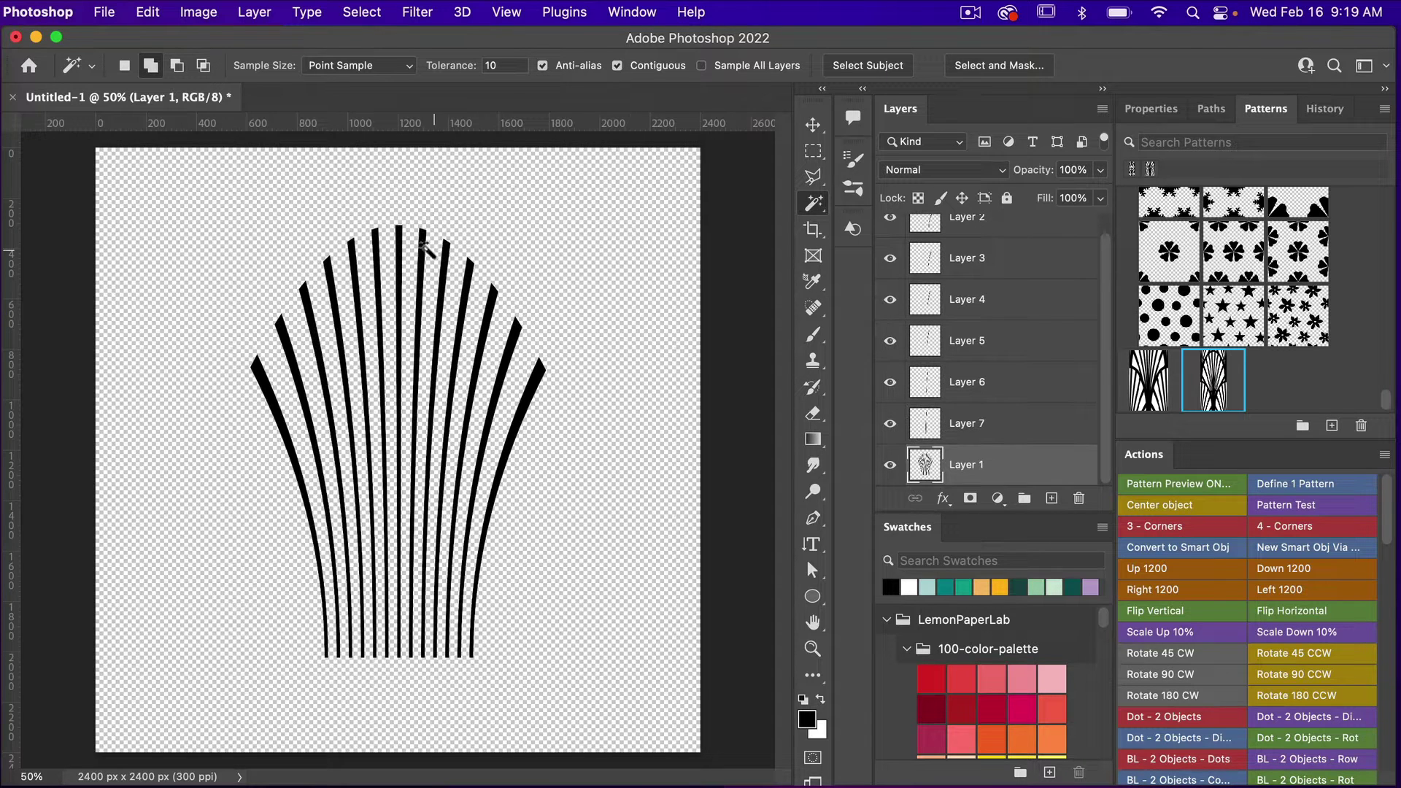
pyautogui.click(400, 232)
pyautogui.hotkey('ctrl', 'j')
# - Hide the original fan on Layer 1 and toggle Layer 8's visibility to check that it holds the centre stripe
pyautogui.click(890, 467)
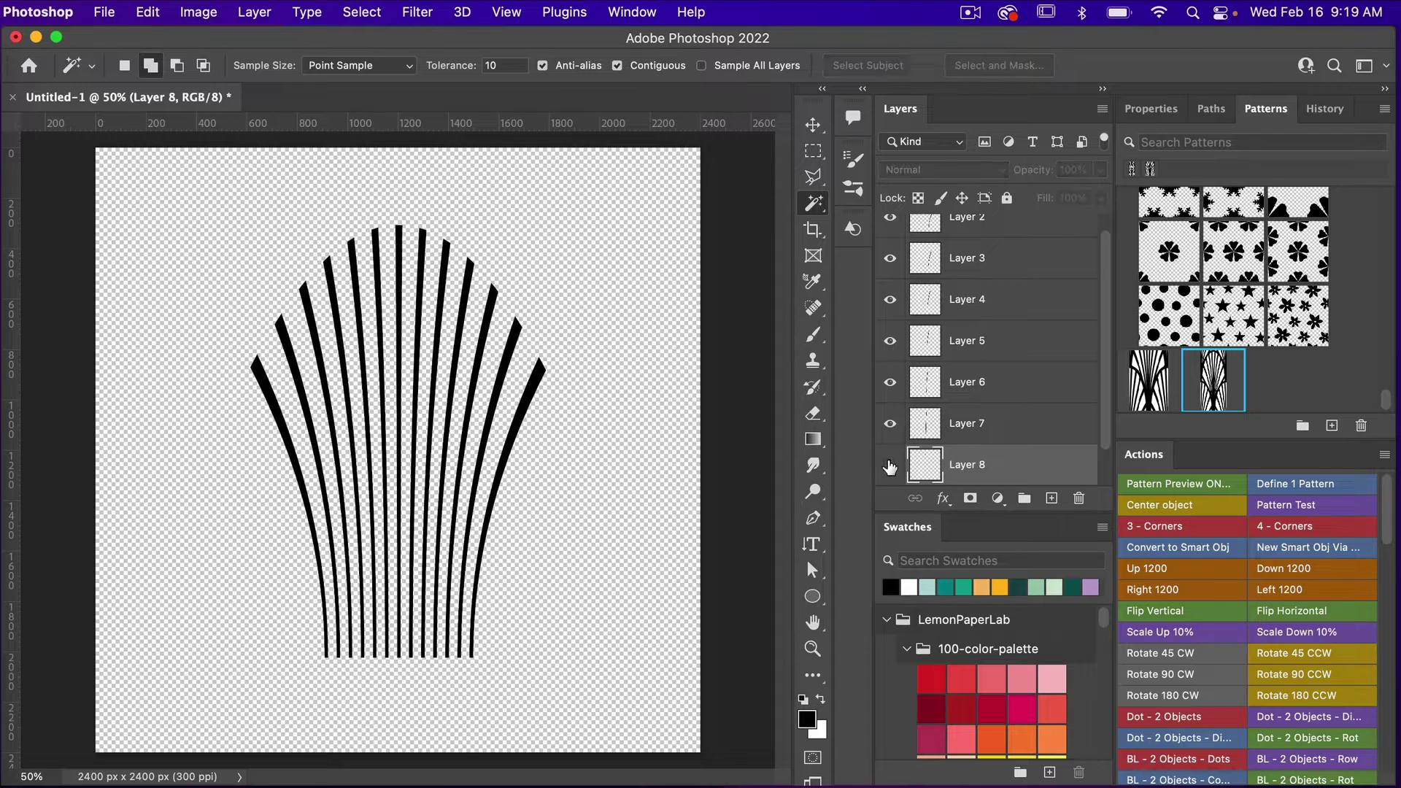
pyautogui.scroll(-1, 978, 416)
pyautogui.click(888, 425)
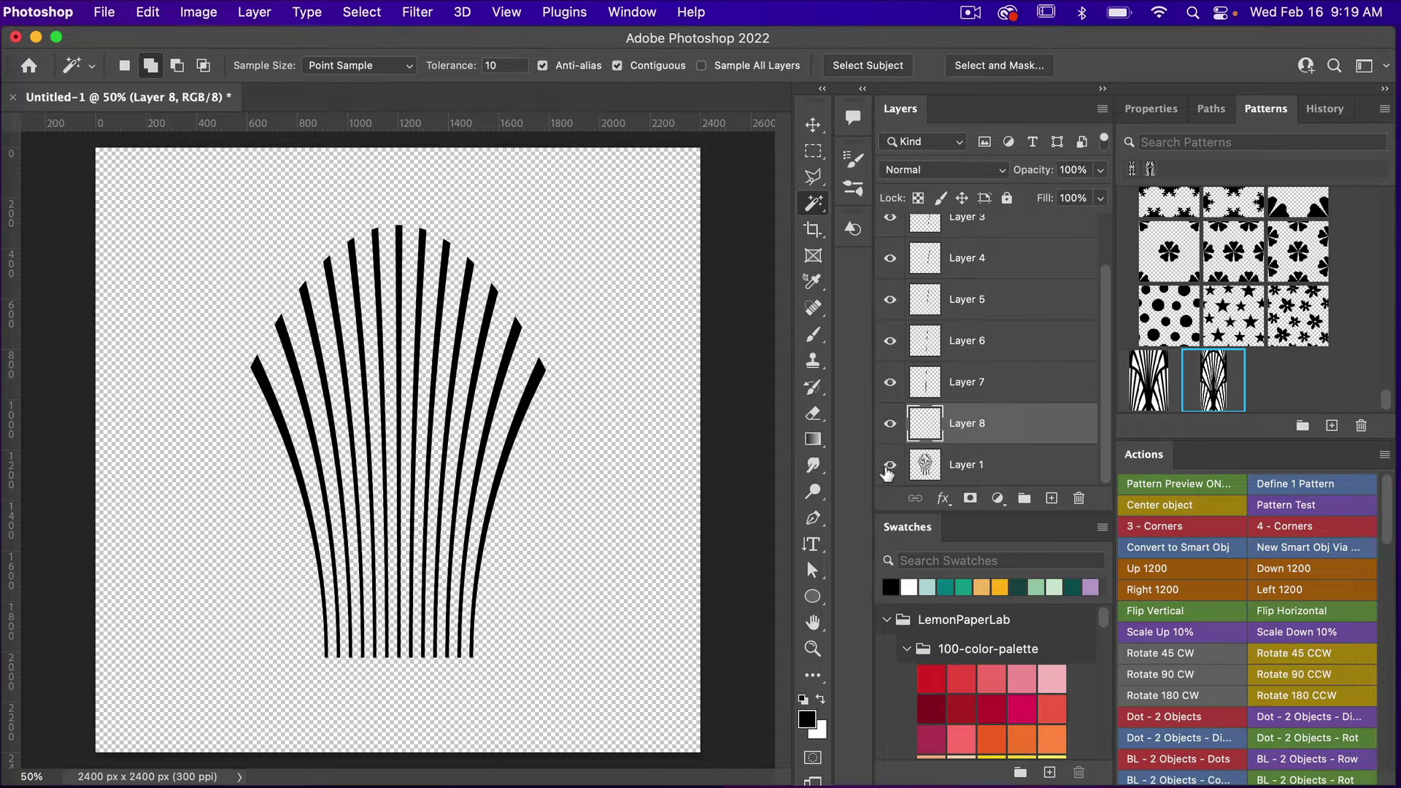
pyautogui.click(890, 465)
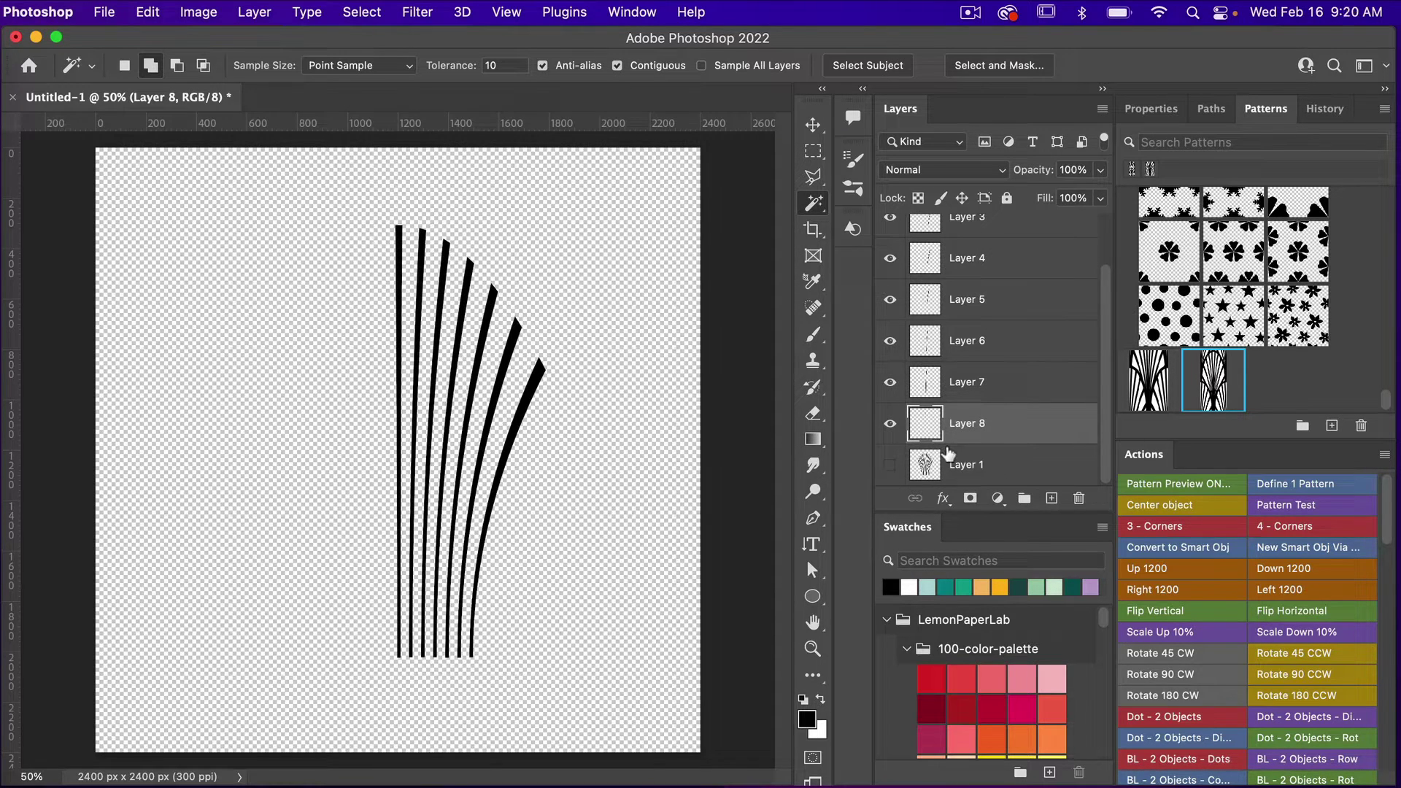
pyautogui.press('v')
pyautogui.click(891, 424)
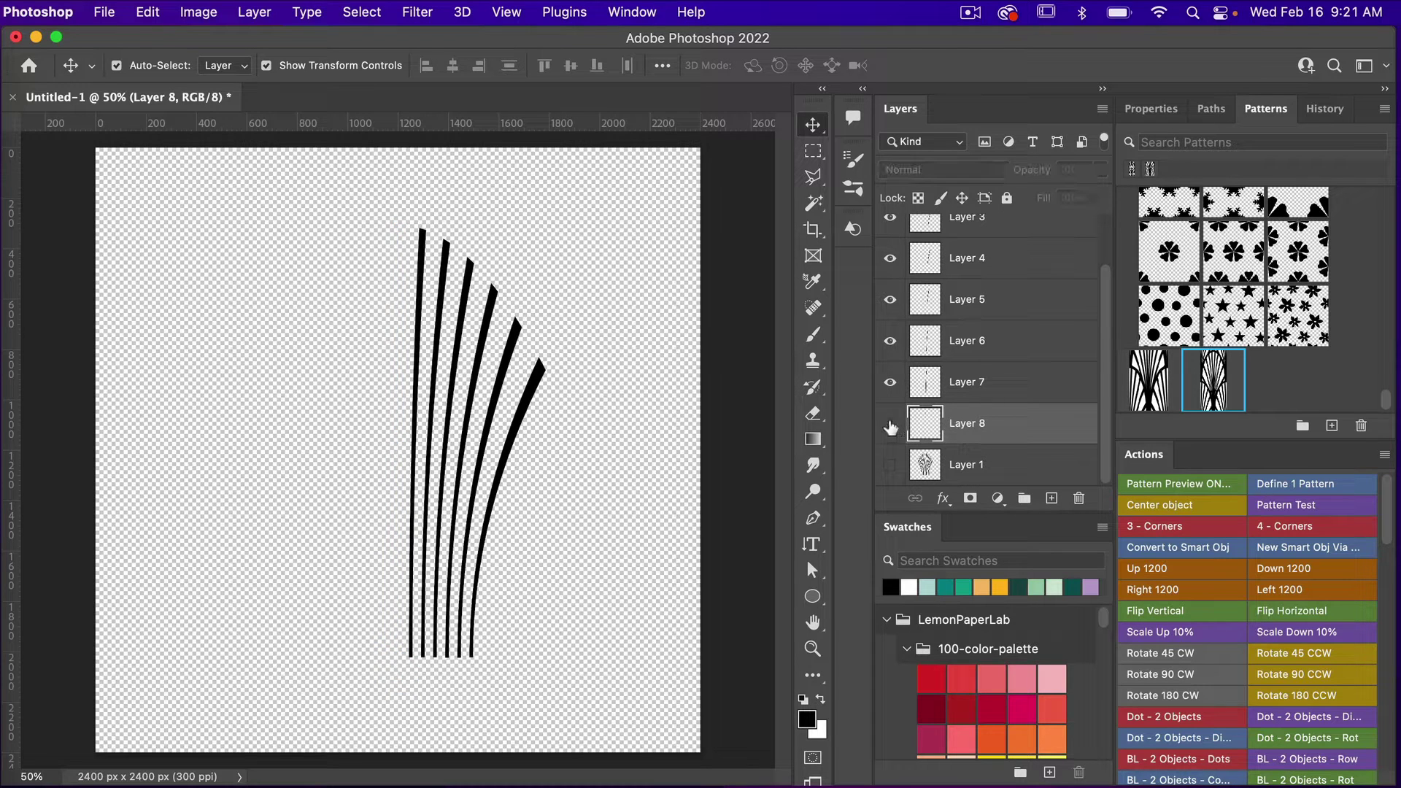
pyautogui.click(891, 426)
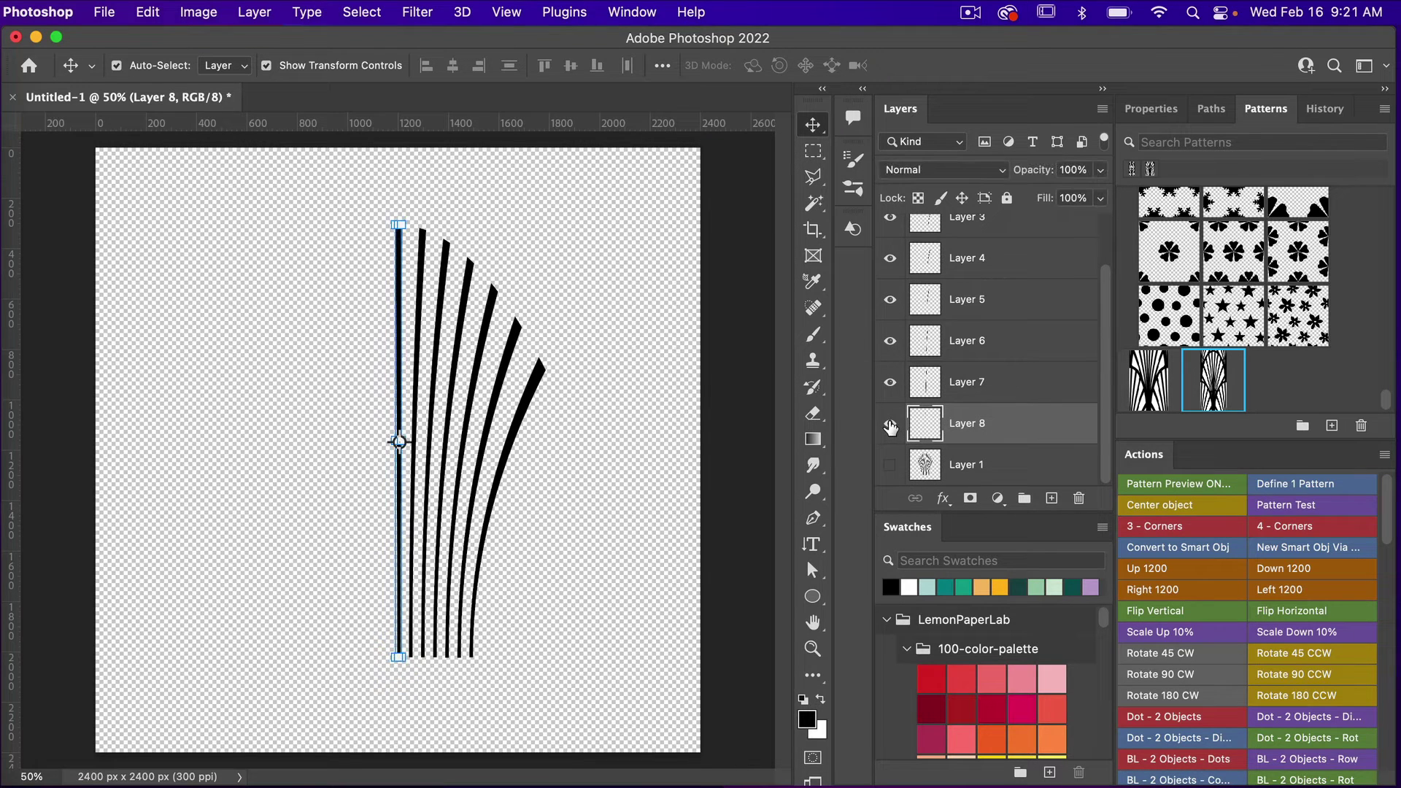
# - Align the left edges of the curved stripes on Layers 2 to 7 and merge them into one layer
pyautogui.click(990, 384)
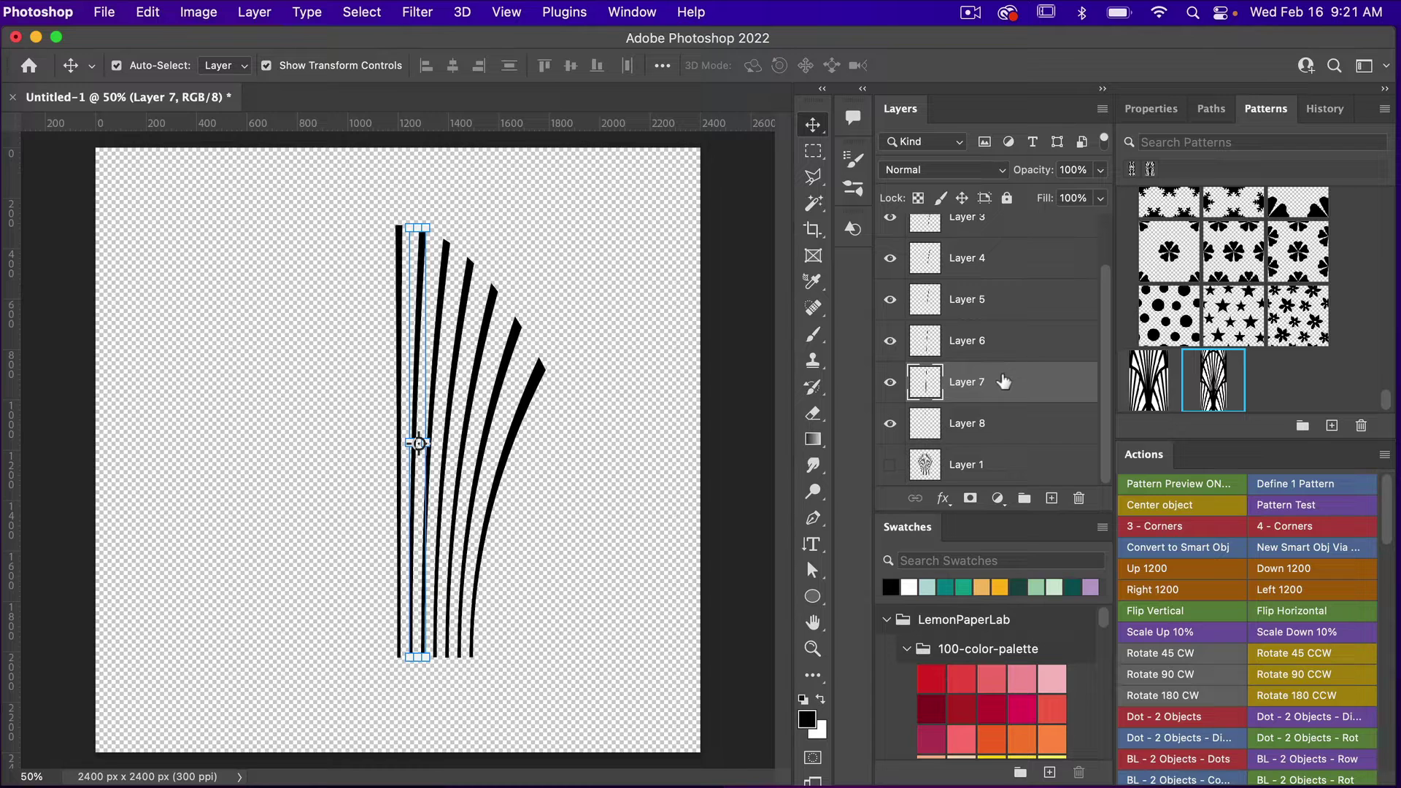
pyautogui.scroll(2, 1000, 351)
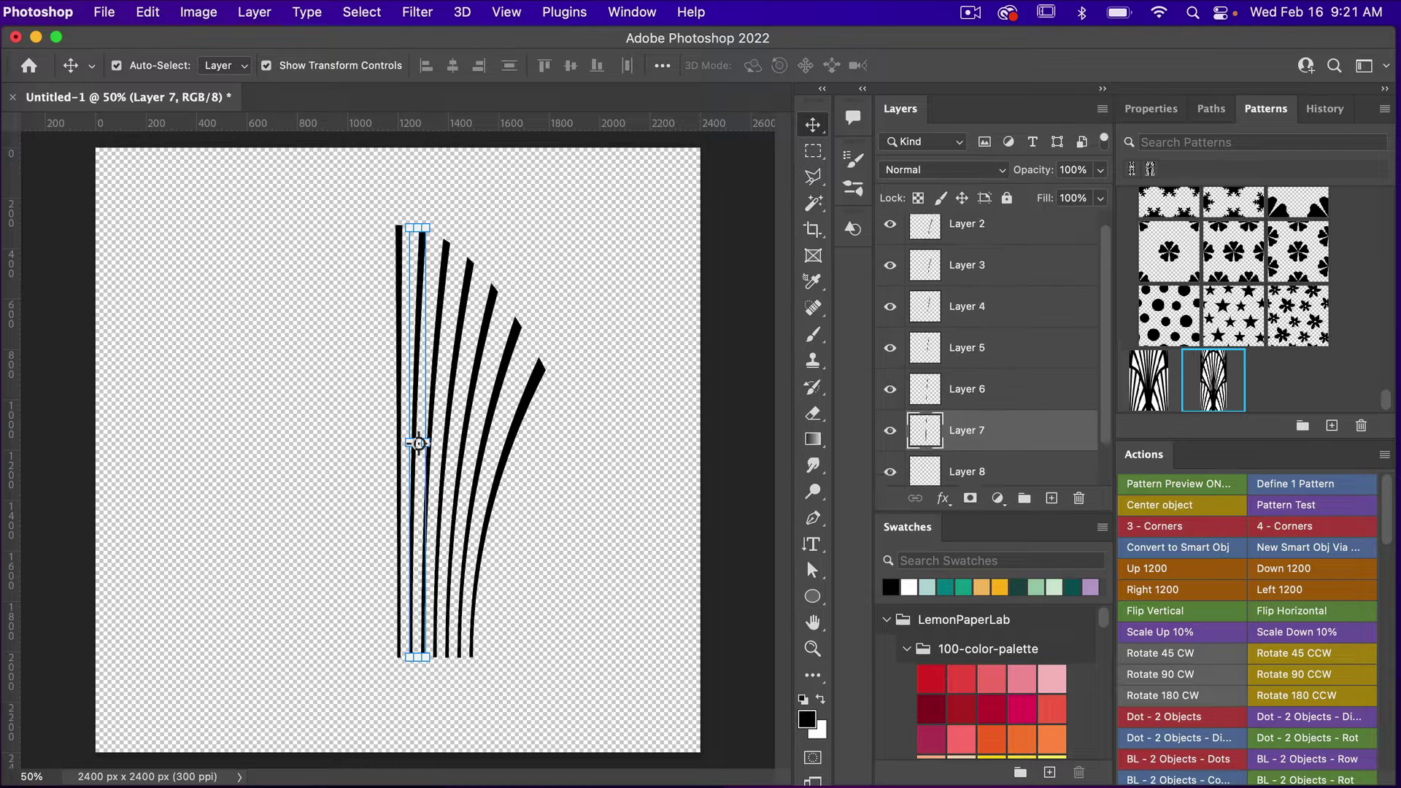
pyautogui.keyDown('shift'); pyautogui.click(983, 241); pyautogui.keyUp('shift')
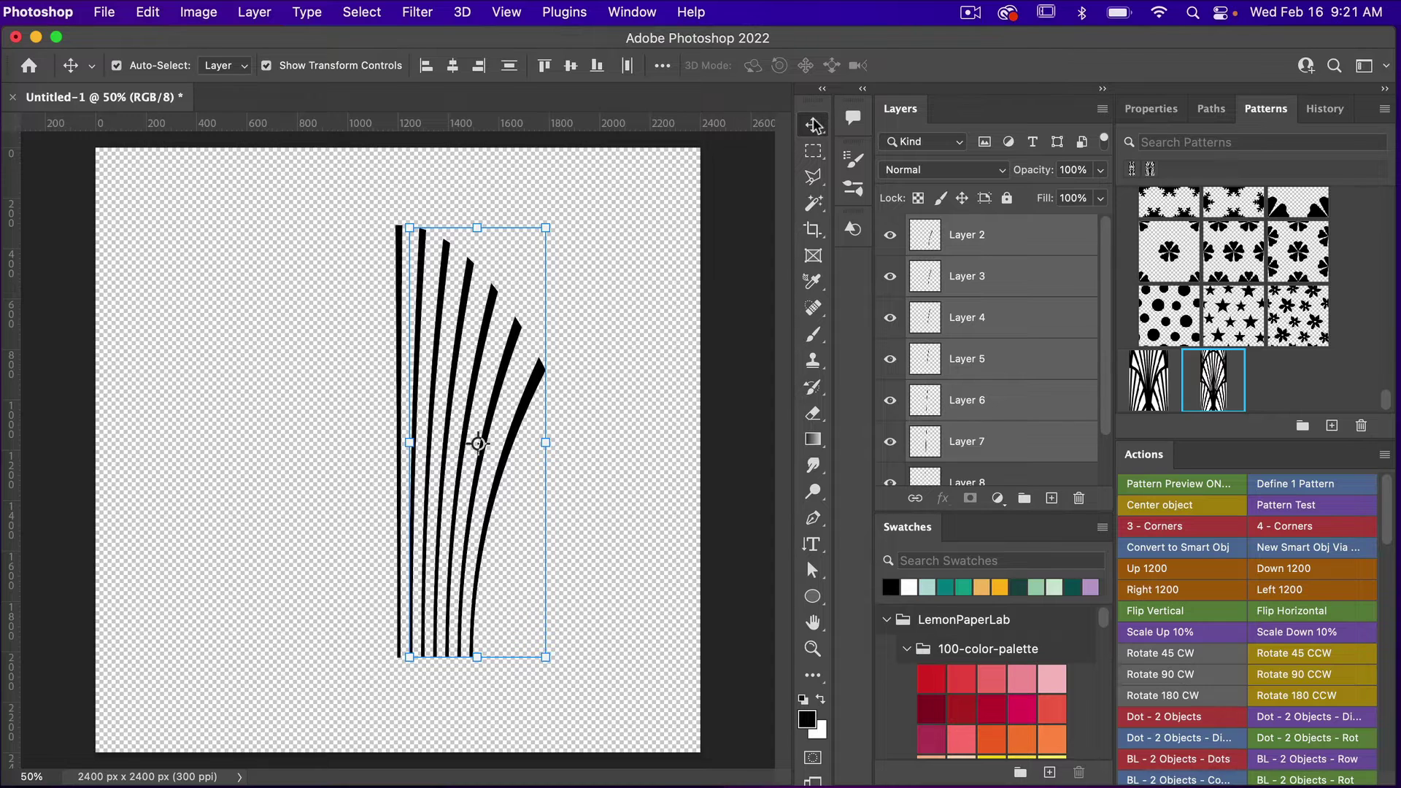
pyautogui.click(426, 66)
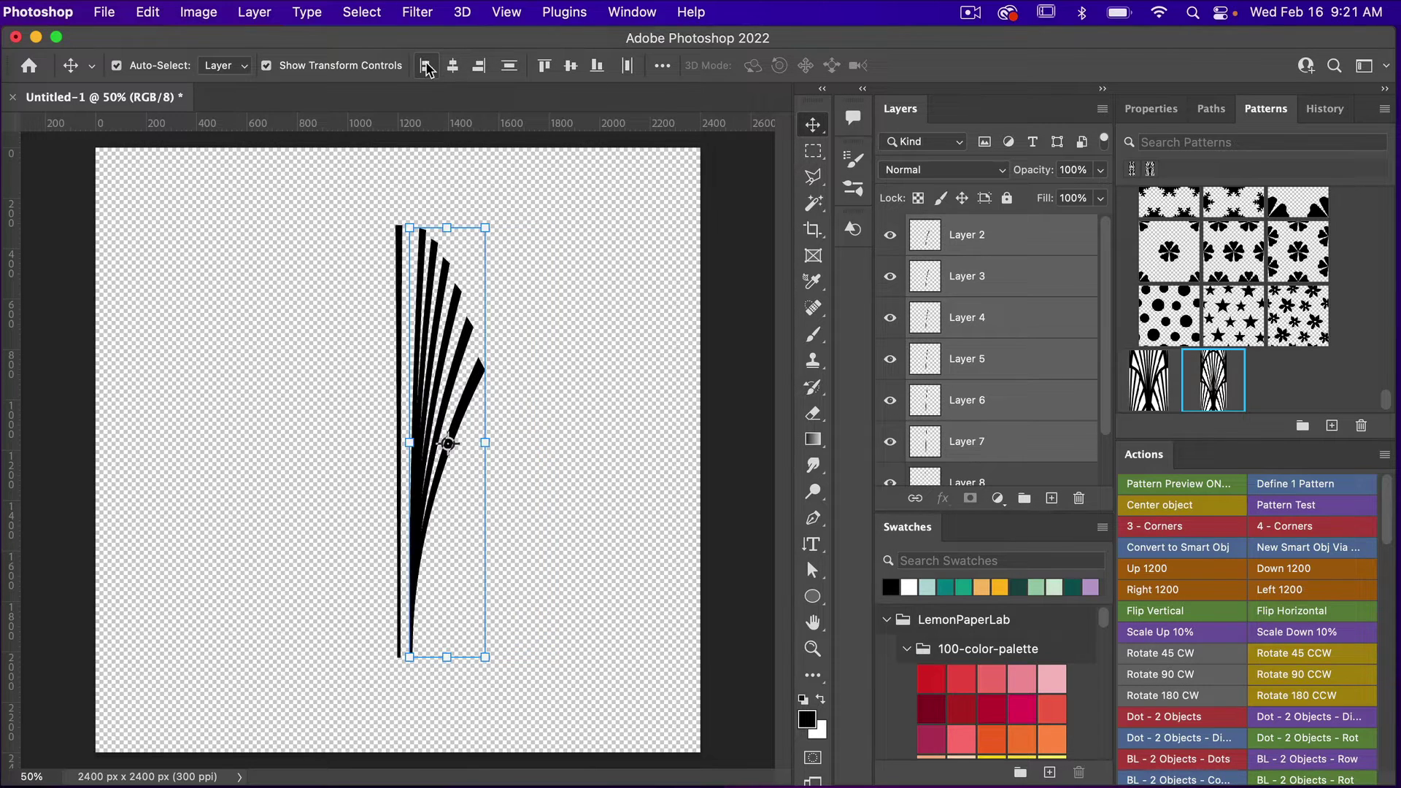
pyautogui.rightClick(1014, 323)
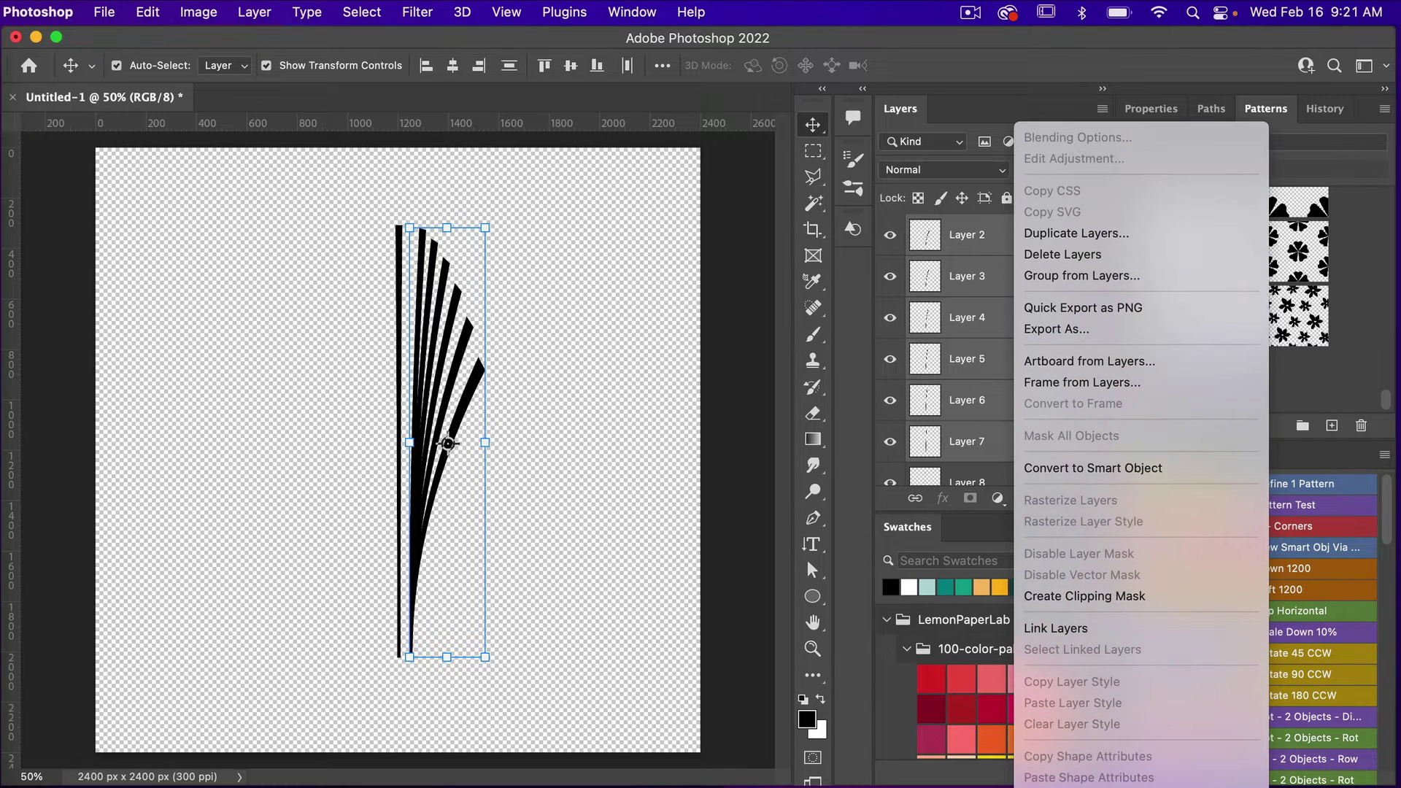
pyautogui.press('super+e')
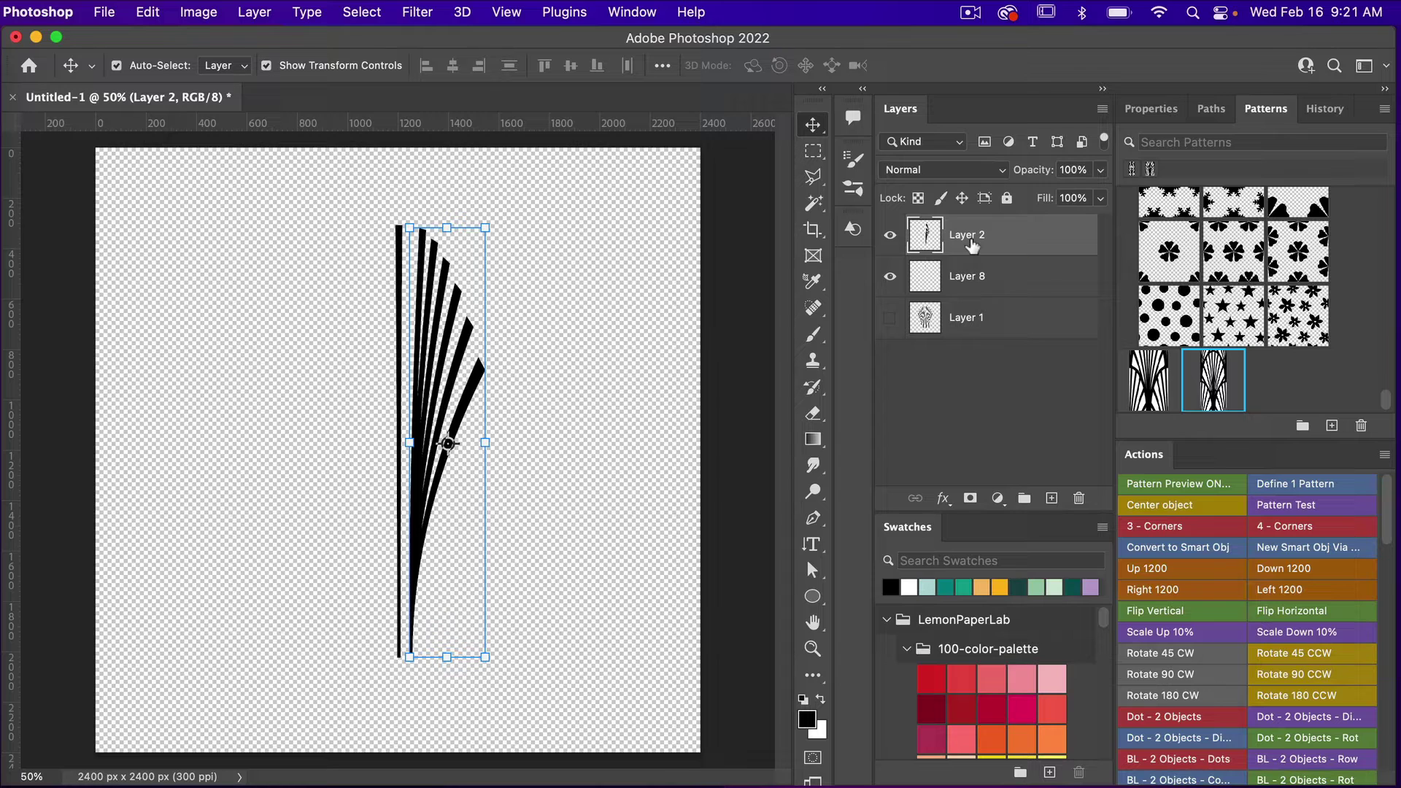
# - Duplicate the merged half fan, flip the copy horizontally and move it to the left of the centre stripe
pyautogui.press('super+j')
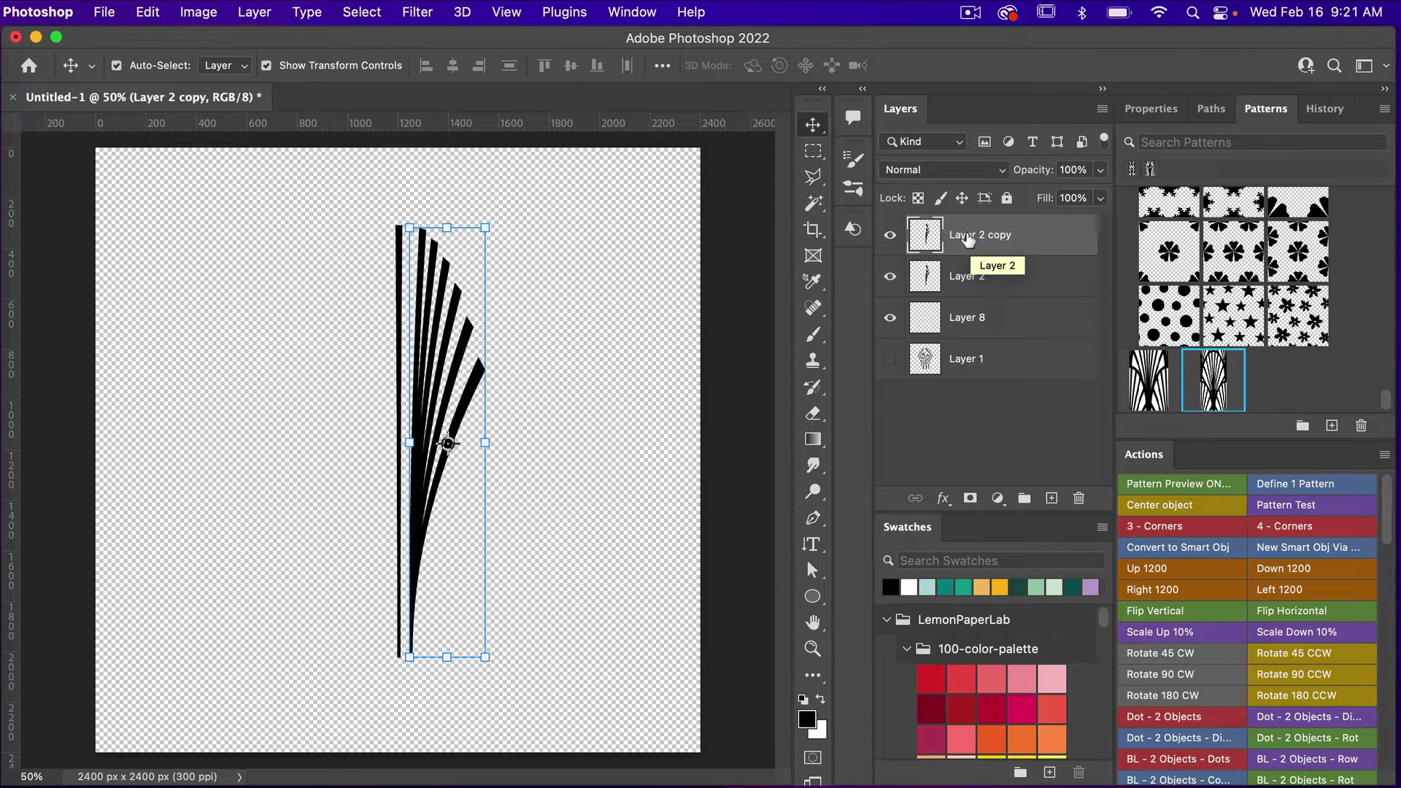
pyautogui.click(150, 18)
pyautogui.moveTo(187, 457)
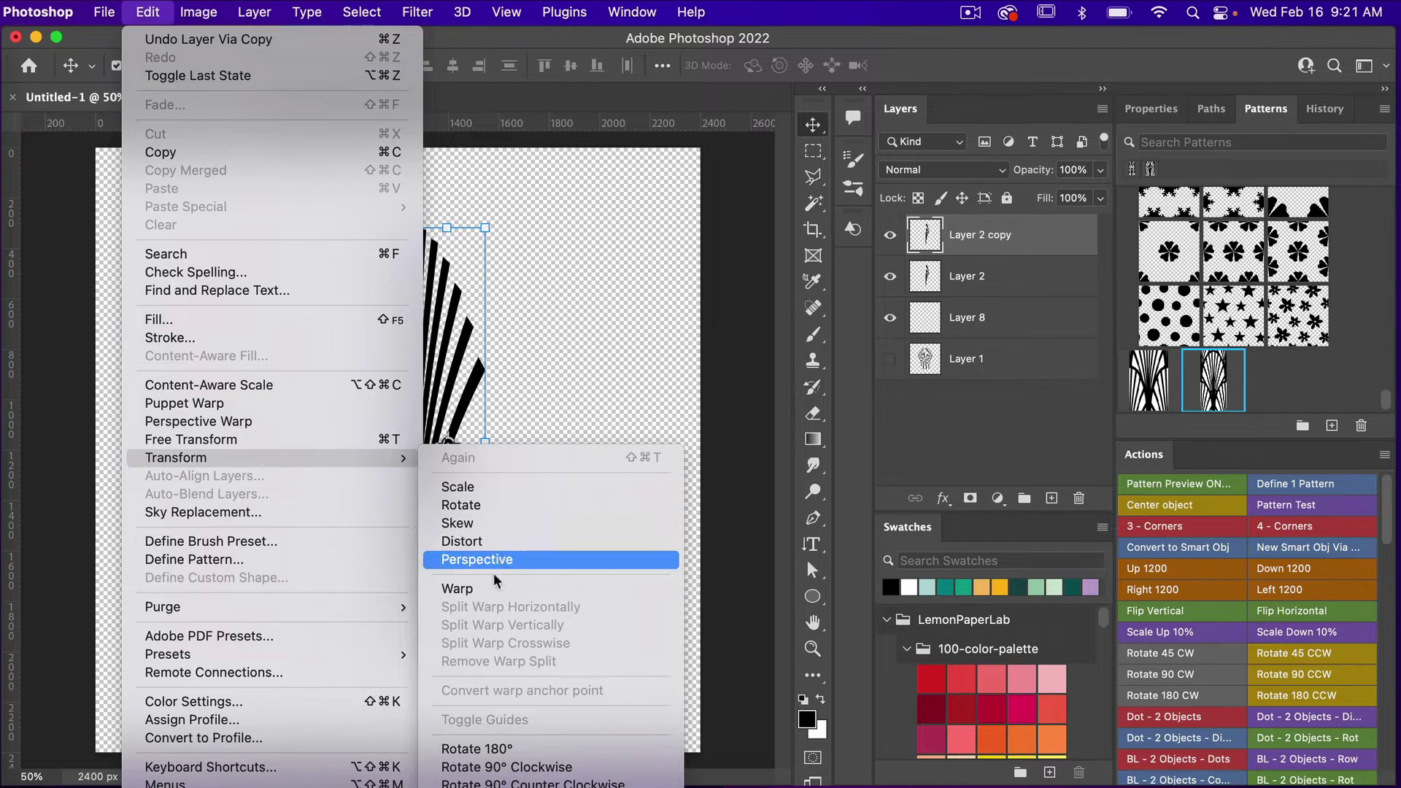
pyautogui.click(482, 783)
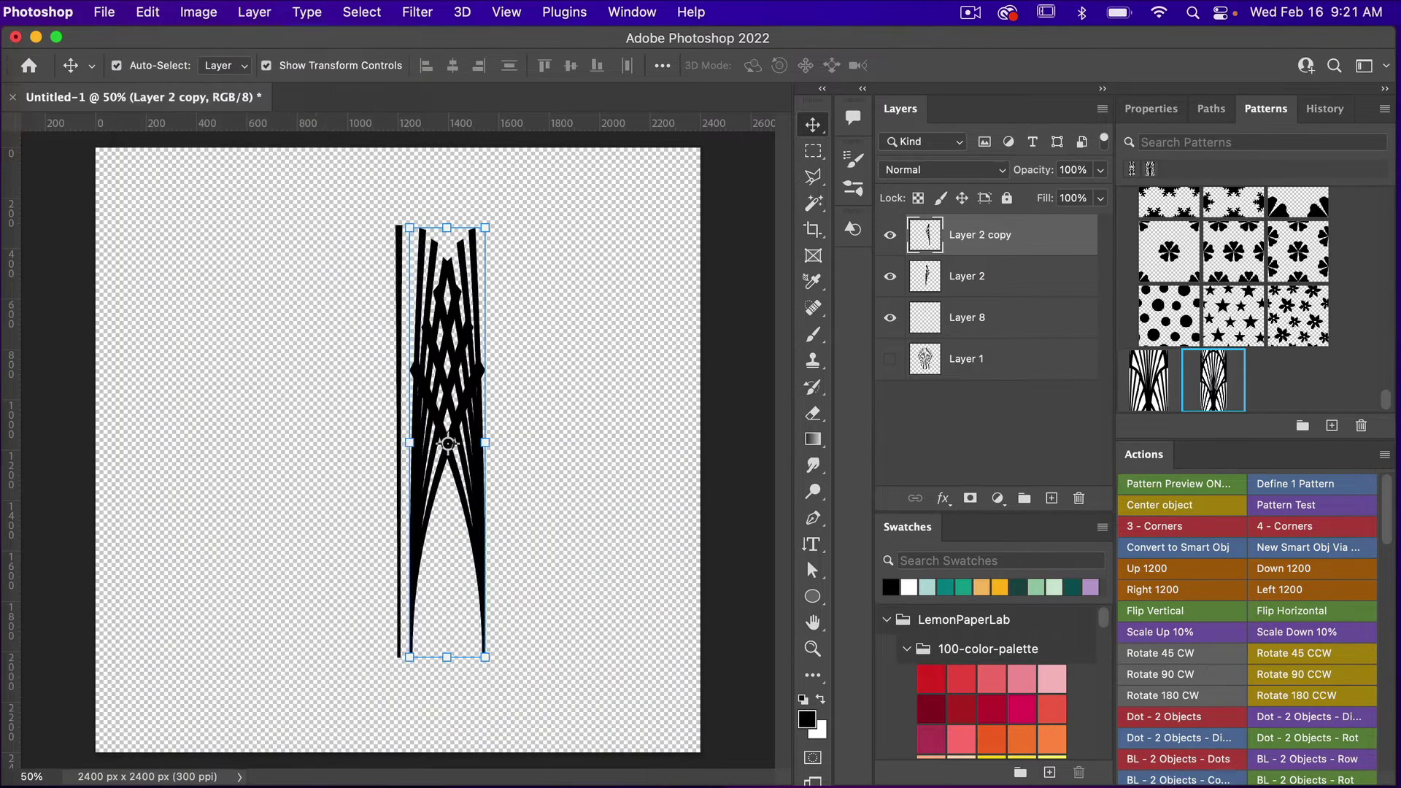
pyautogui.moveTo(479, 538); pyautogui.dragTo(367, 537)
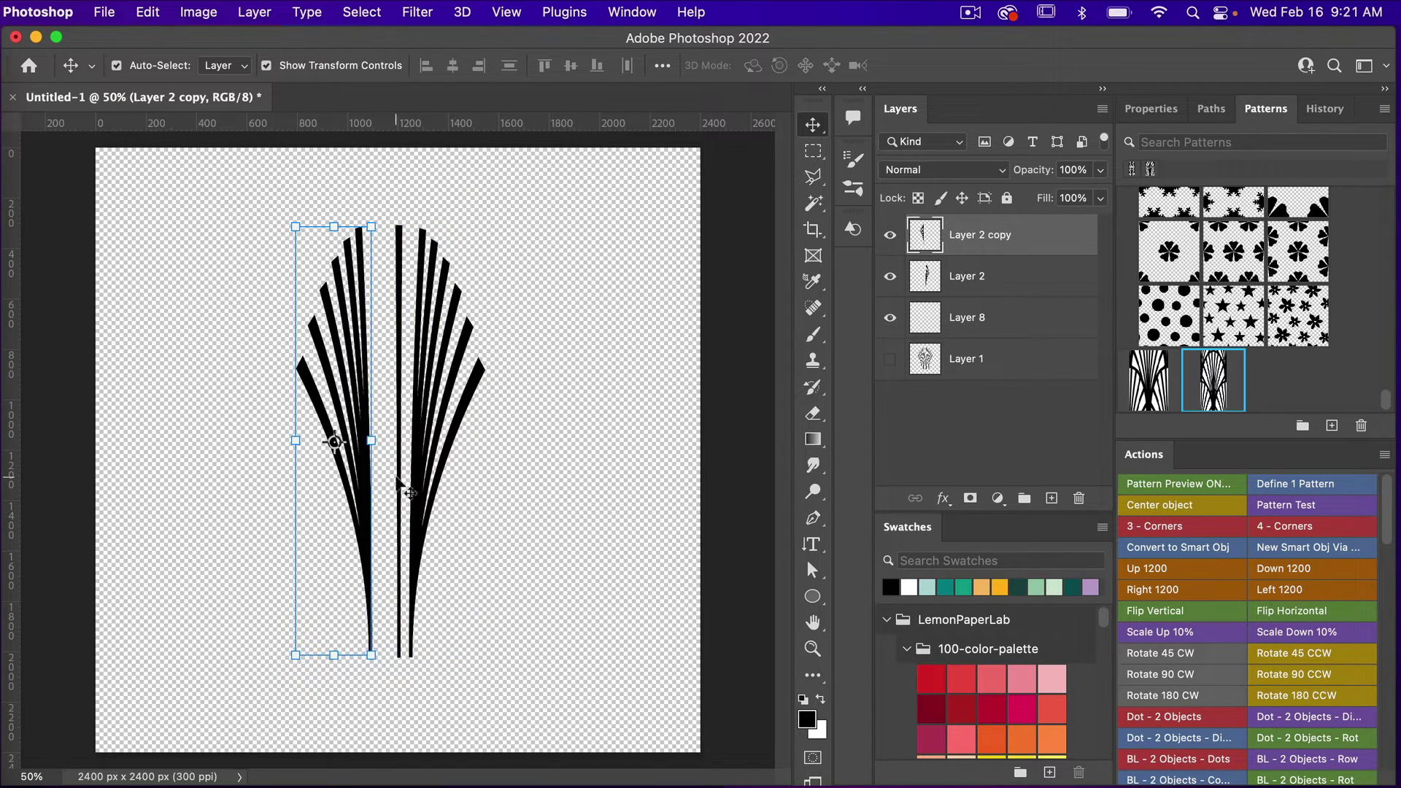
# - Align the left edges of the right half fan on Layer 2 and the centre stripe on Layer 8, and select Layer 2 copy
pyautogui.click(965, 277)
pyautogui.keyDown('shift'); pyautogui.click(968, 325); pyautogui.keyUp('shift')
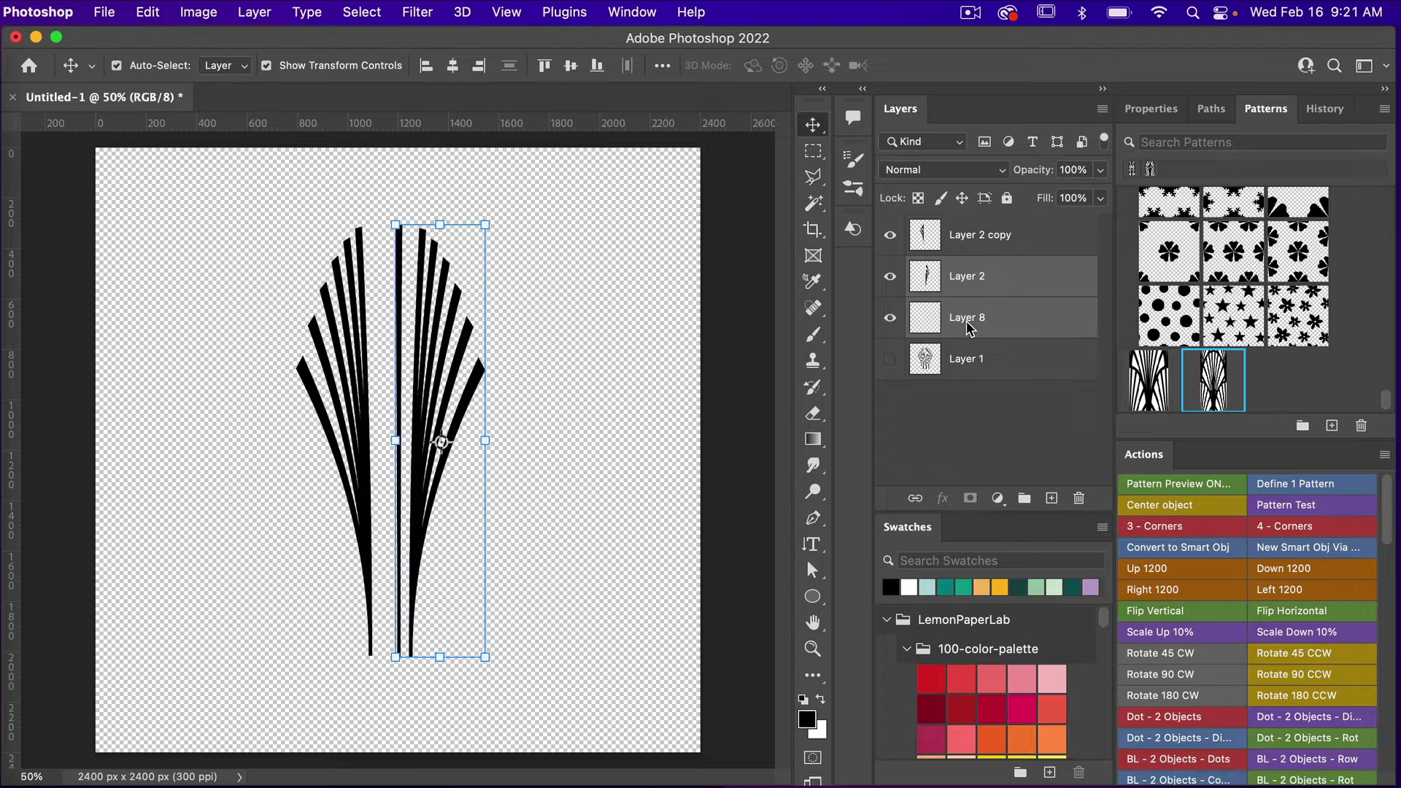
pyautogui.click(427, 67)
pyautogui.click(964, 236)
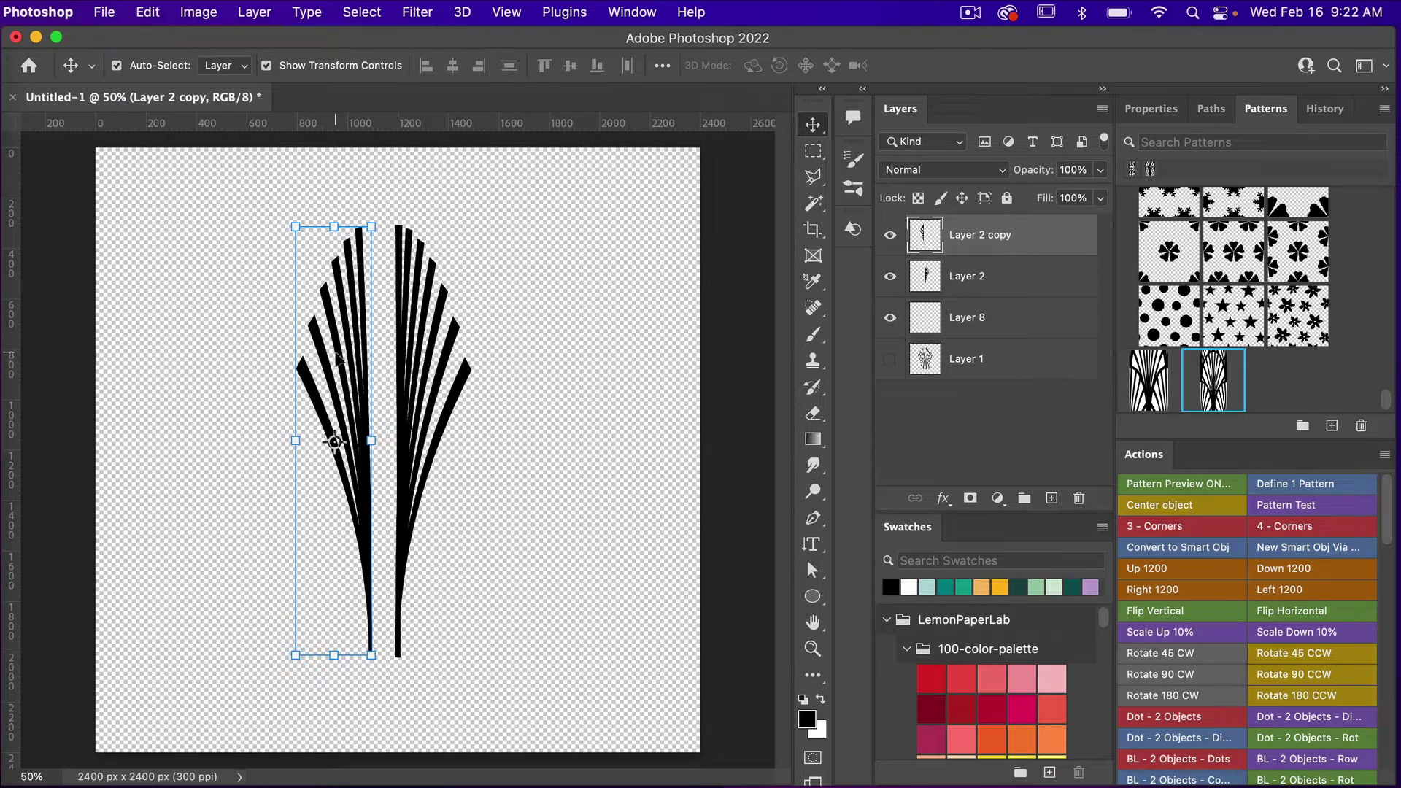
# - Align the right edges of the left half fan on Layer 2 copy and the centre stripe on Layer 8
pyautogui.keyDown('super'); pyautogui.click(984, 324); pyautogui.keyUp('super')
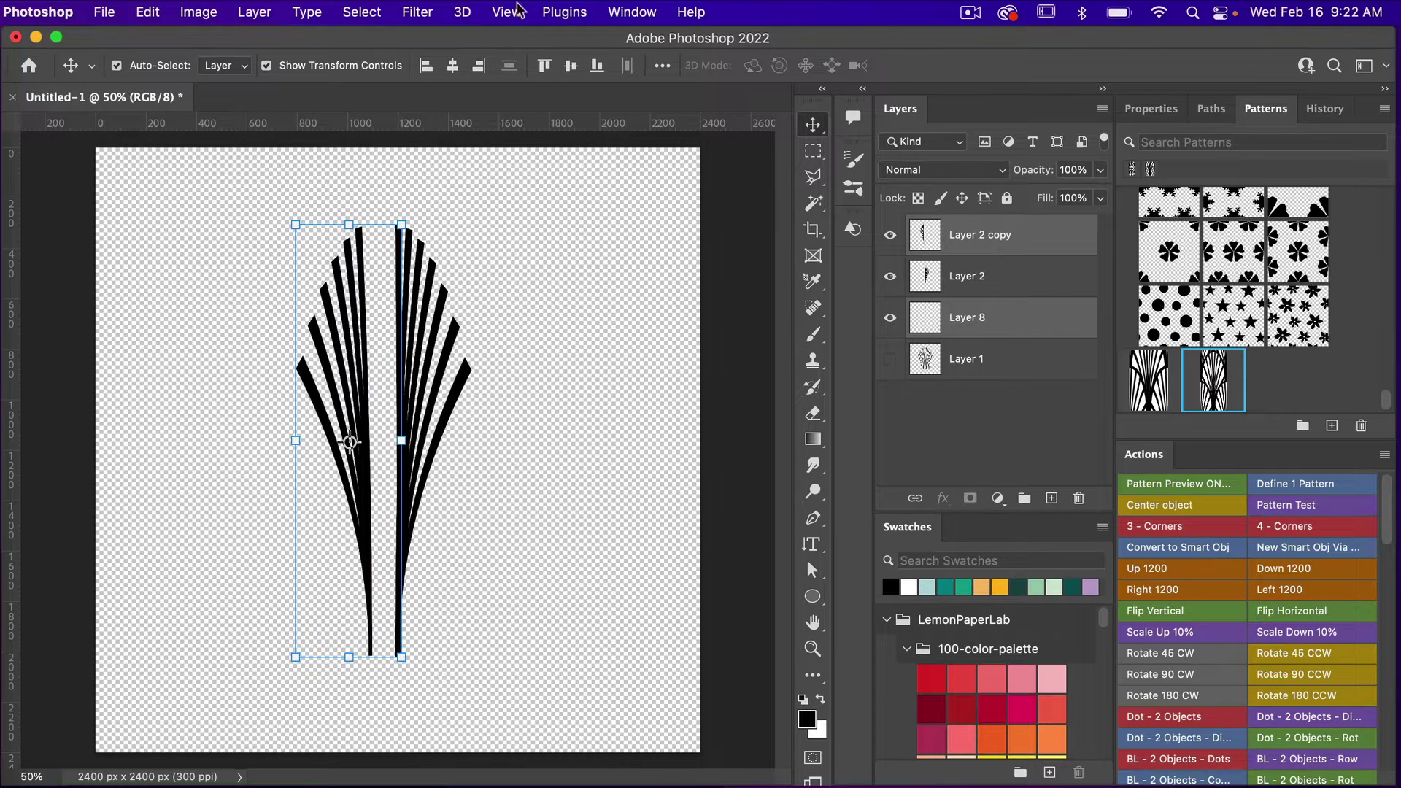
pyautogui.click(480, 67)
pyautogui.click(560, 292)
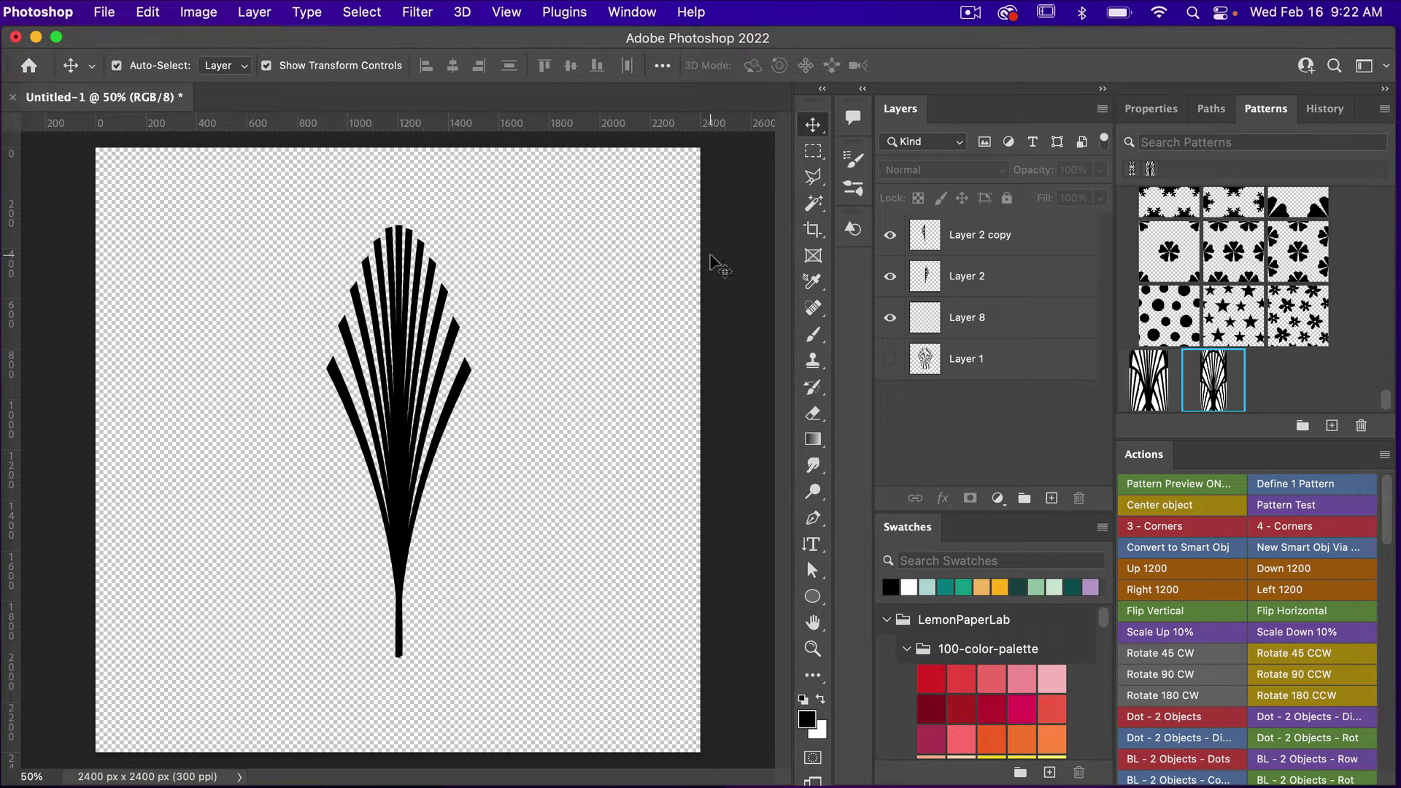
# - Merge Layer 2 copy, Layer 2 and Layer 8 into a single fan layer
pyautogui.click(1012, 238)
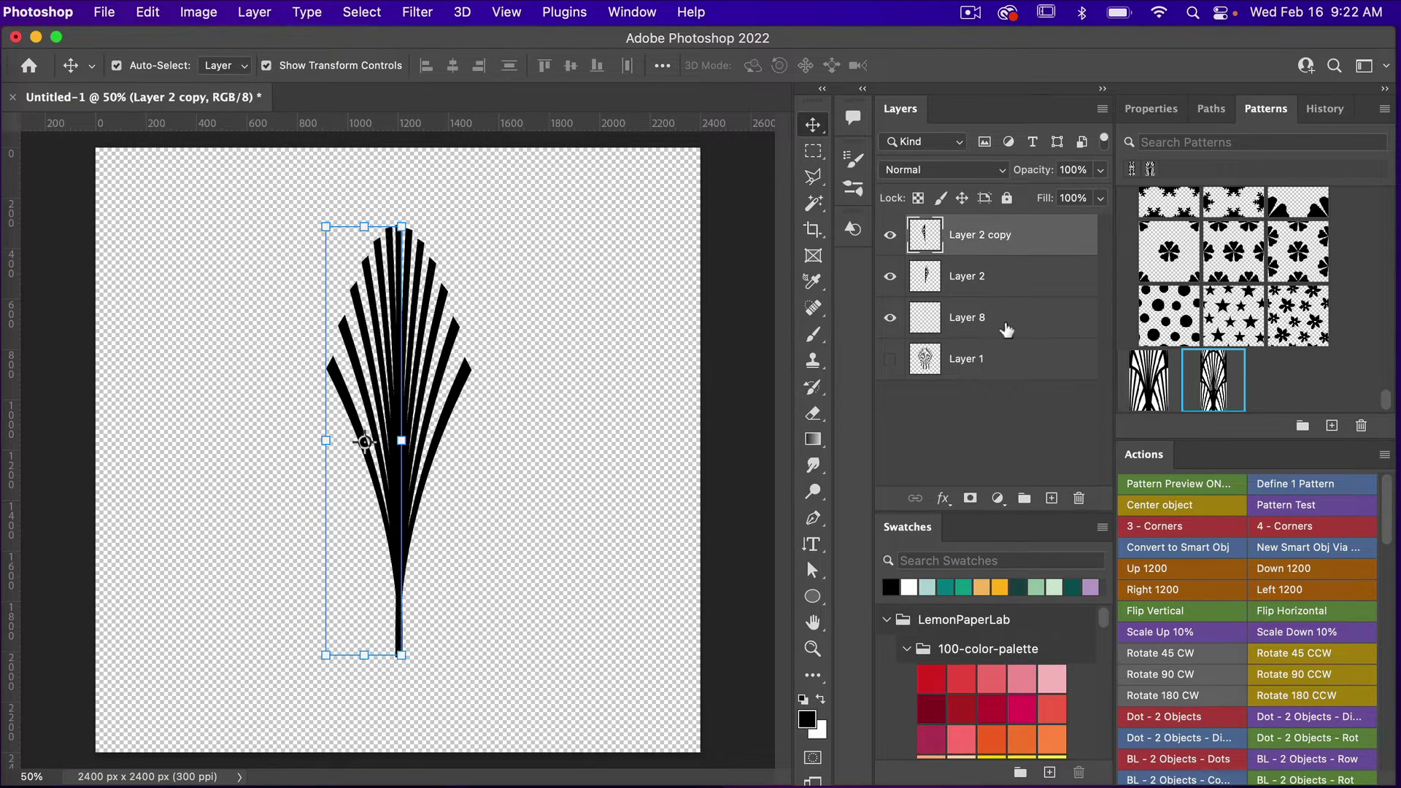
pyautogui.keyDown('shift'); pyautogui.click(1008, 328); pyautogui.keyUp('shift')
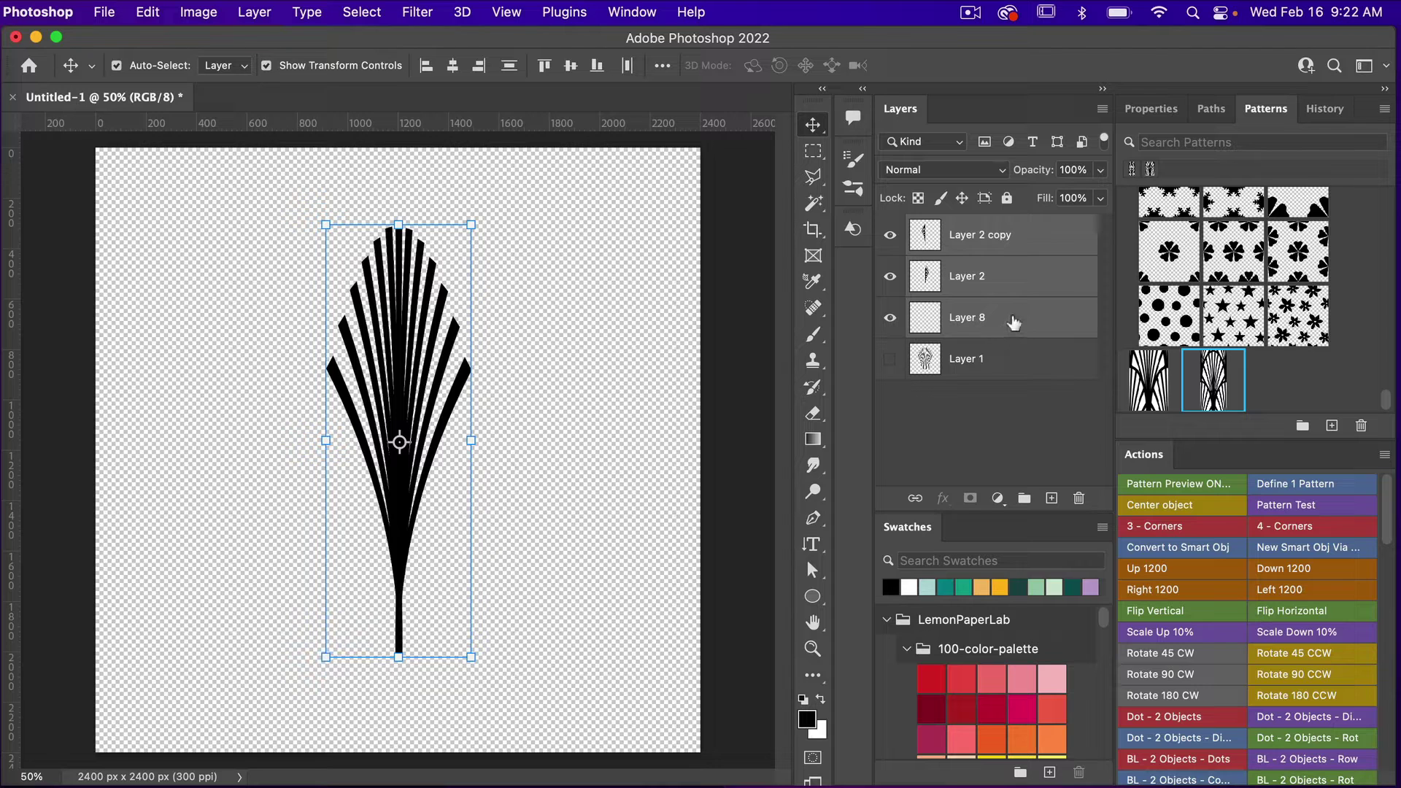
pyautogui.rightClick(1014, 321)
pyautogui.scroll(-5, 1093, 756)
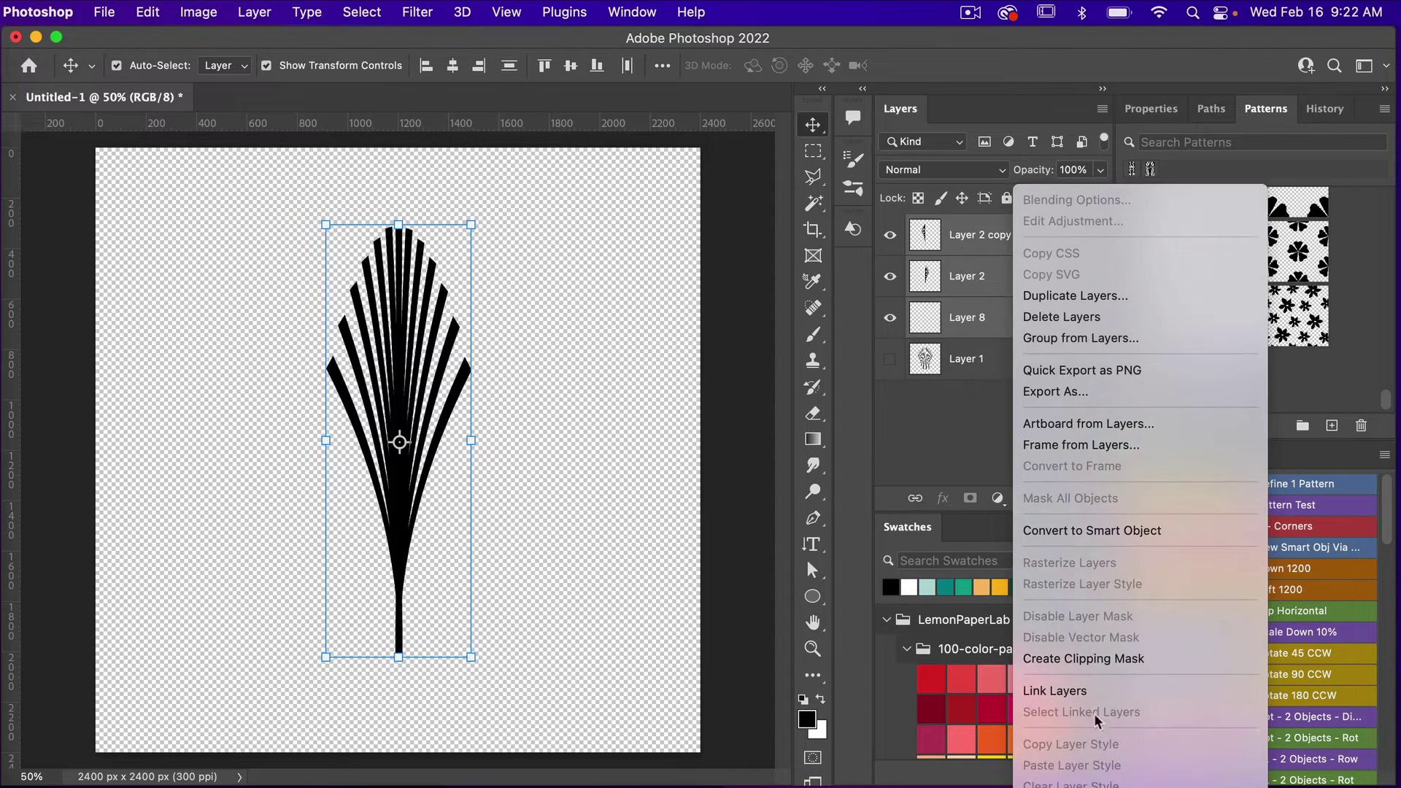
pyautogui.click(1087, 757)
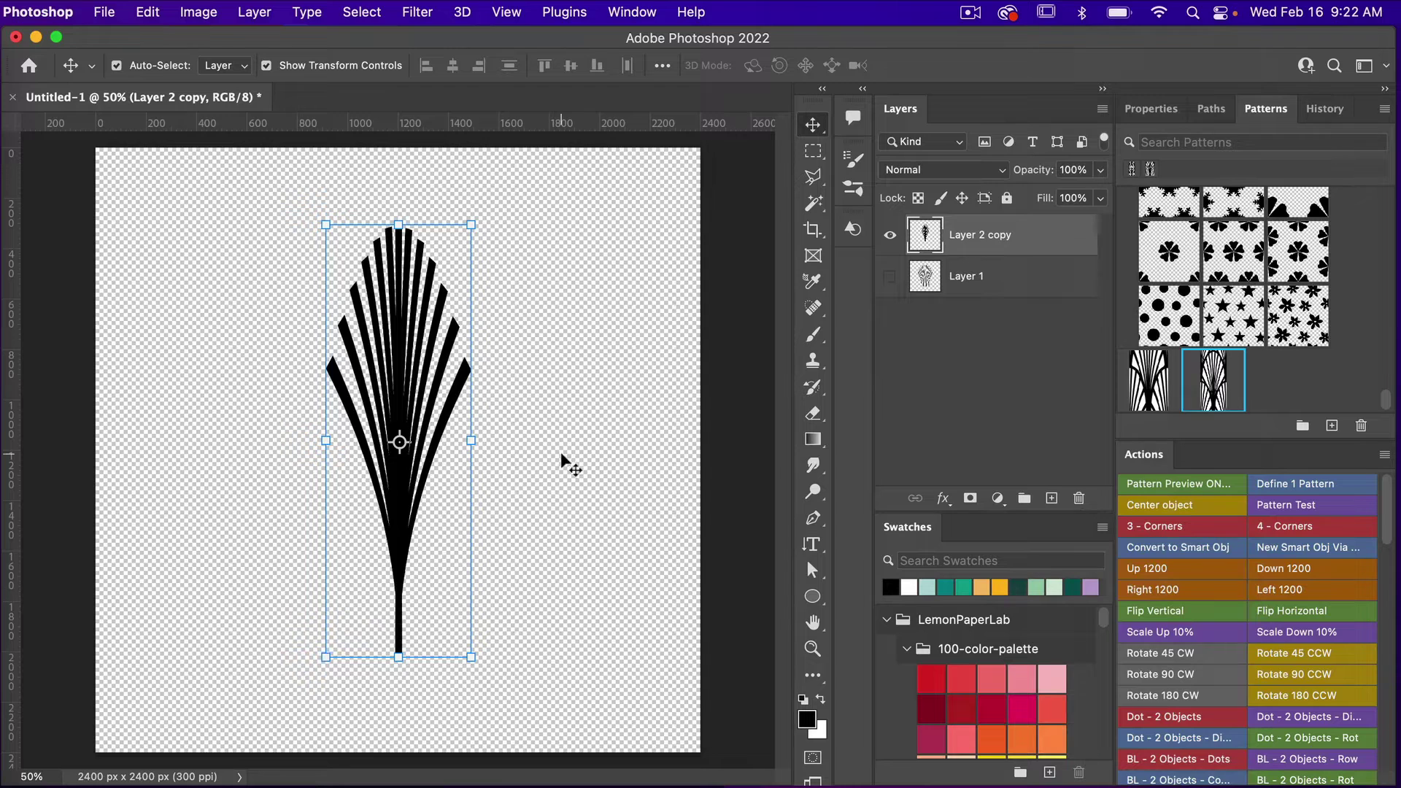
# - Add a new layer above Layer 1 and create a white 600 x 1200 px ellipse on it with the Ellipse tool
pyautogui.click(995, 273)
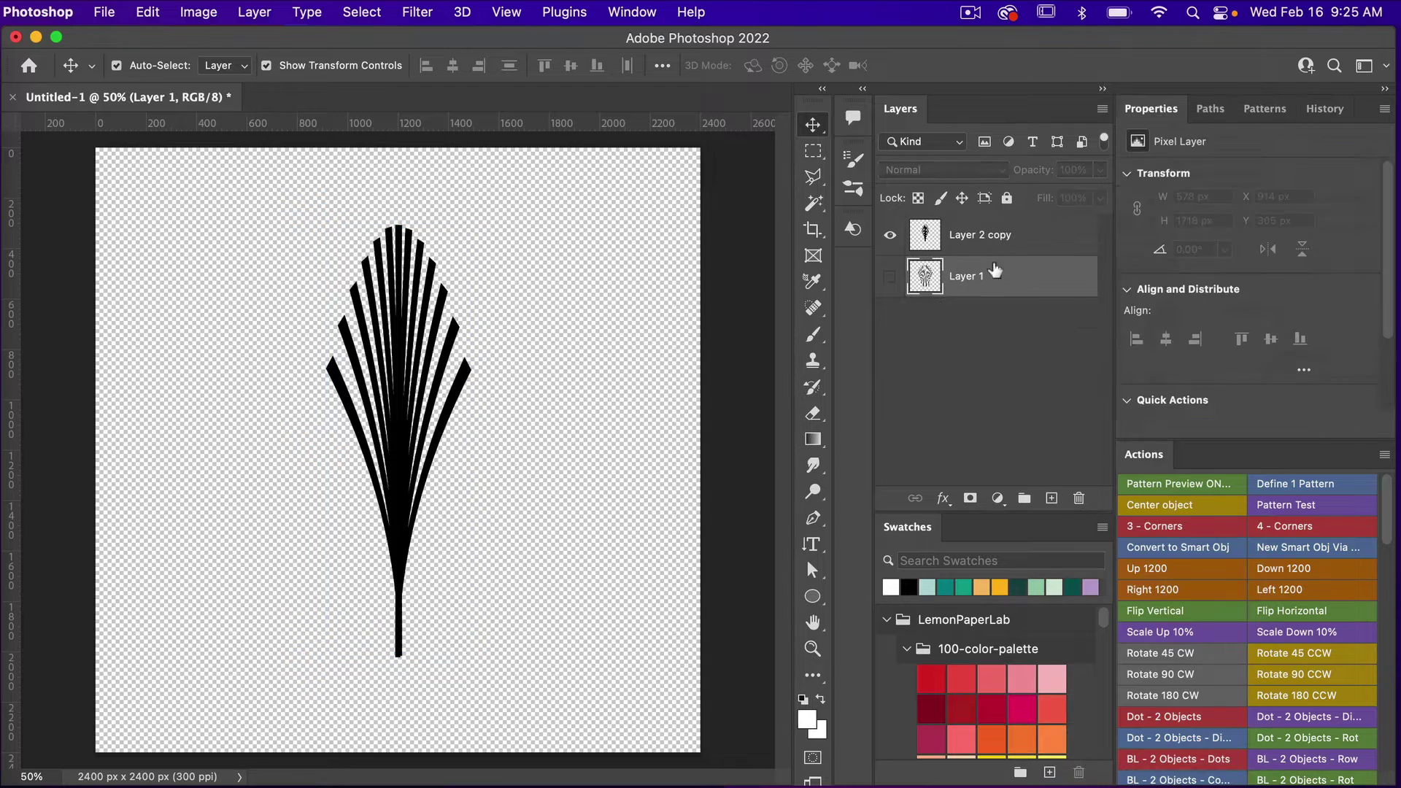
pyautogui.click(1051, 499)
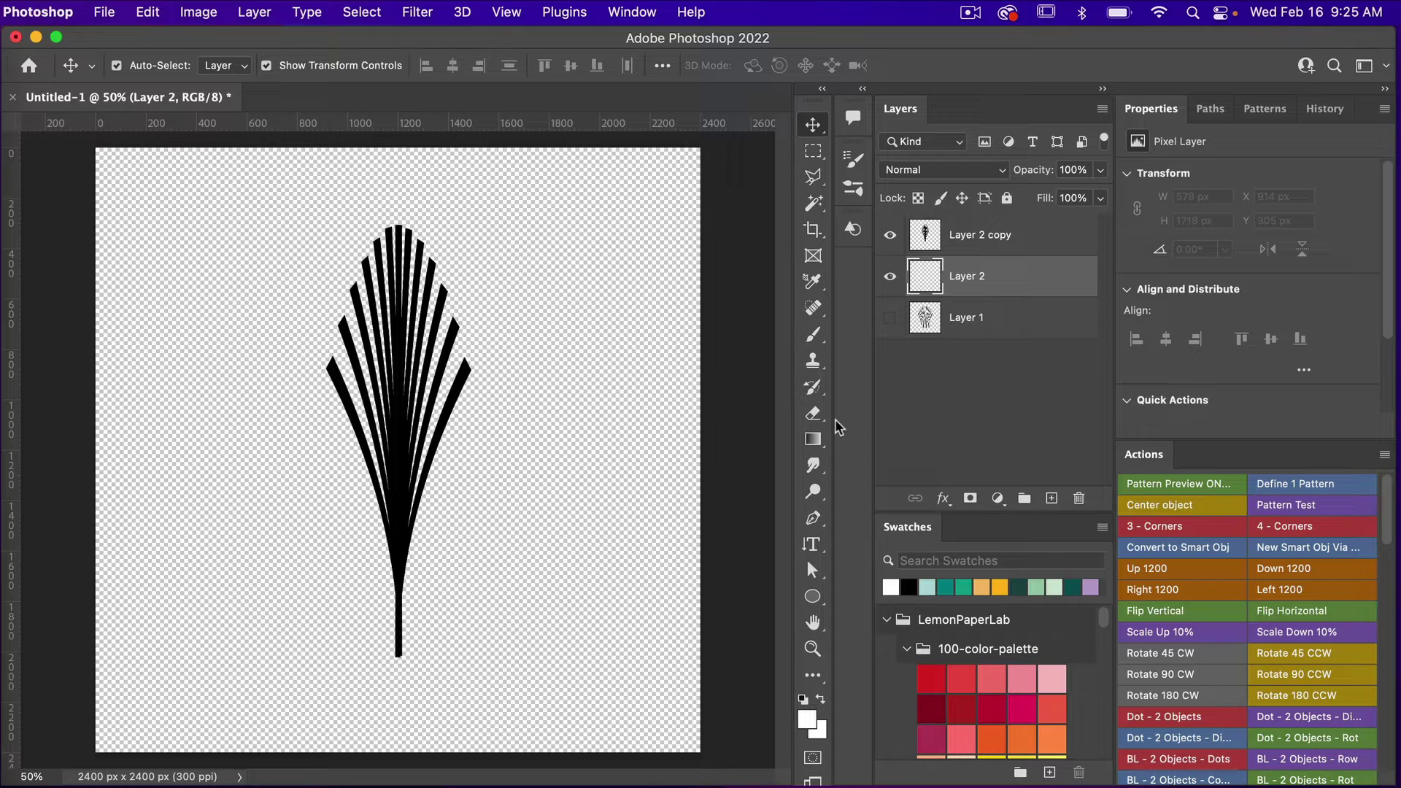
pyautogui.press('u')
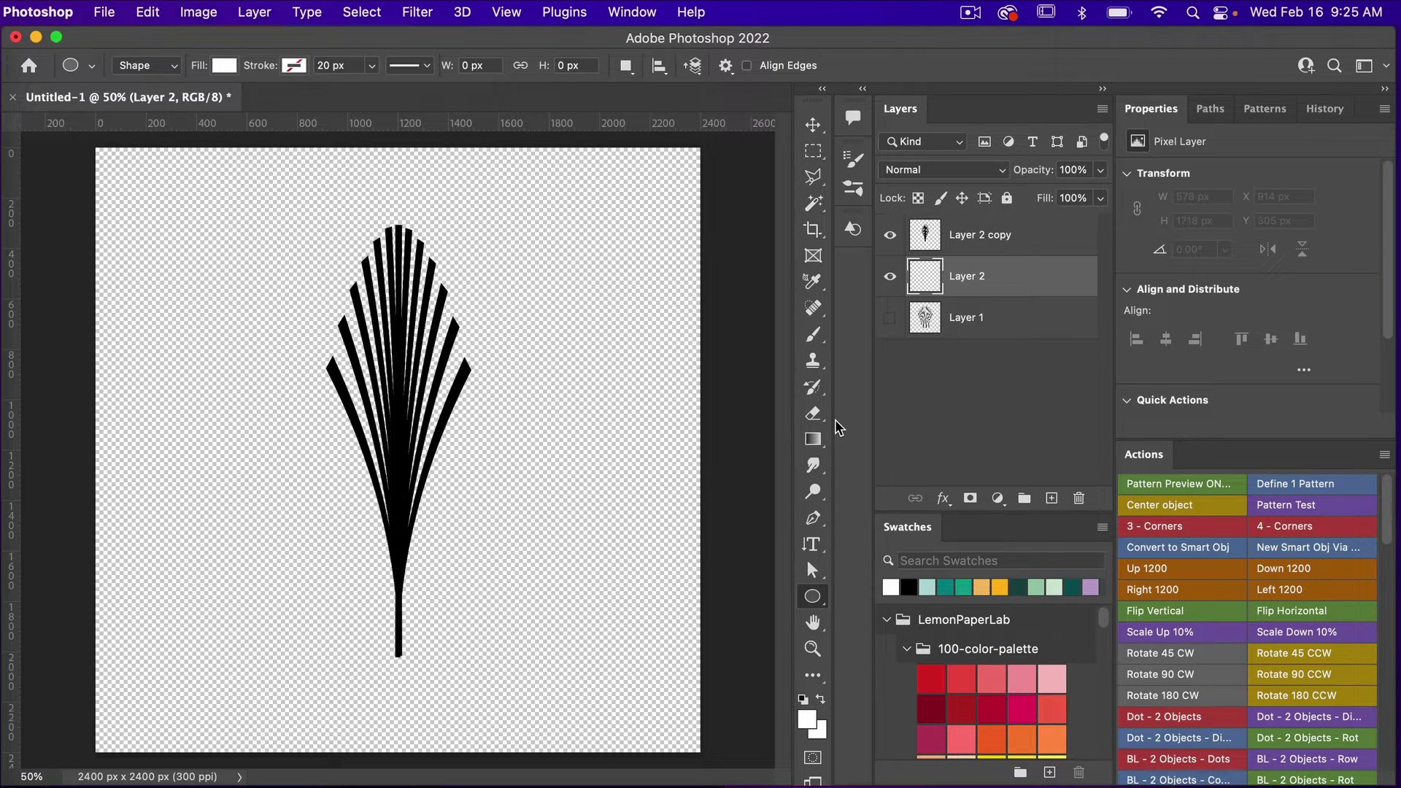
pyautogui.click(813, 596)
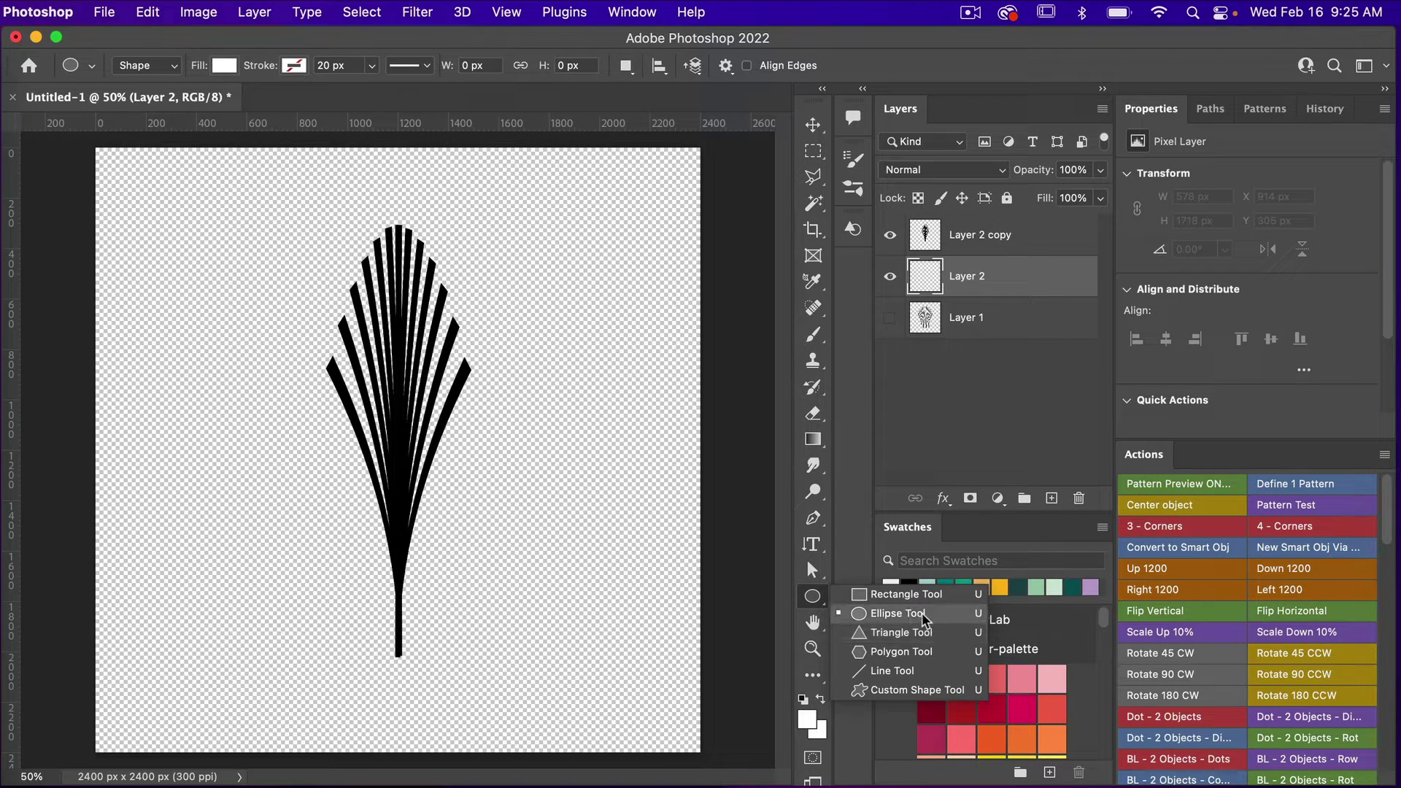
pyautogui.click(538, 462)
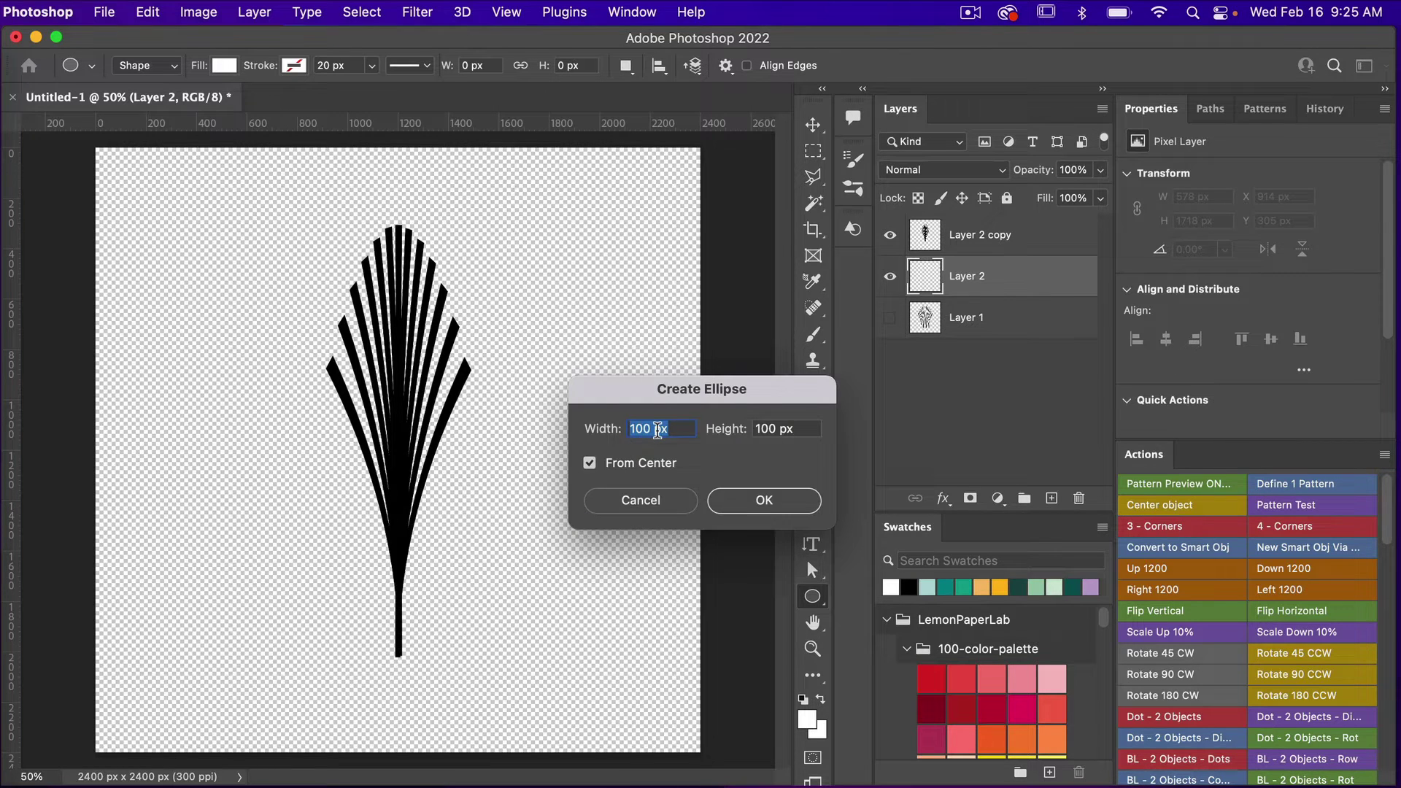
pyautogui.write('600')
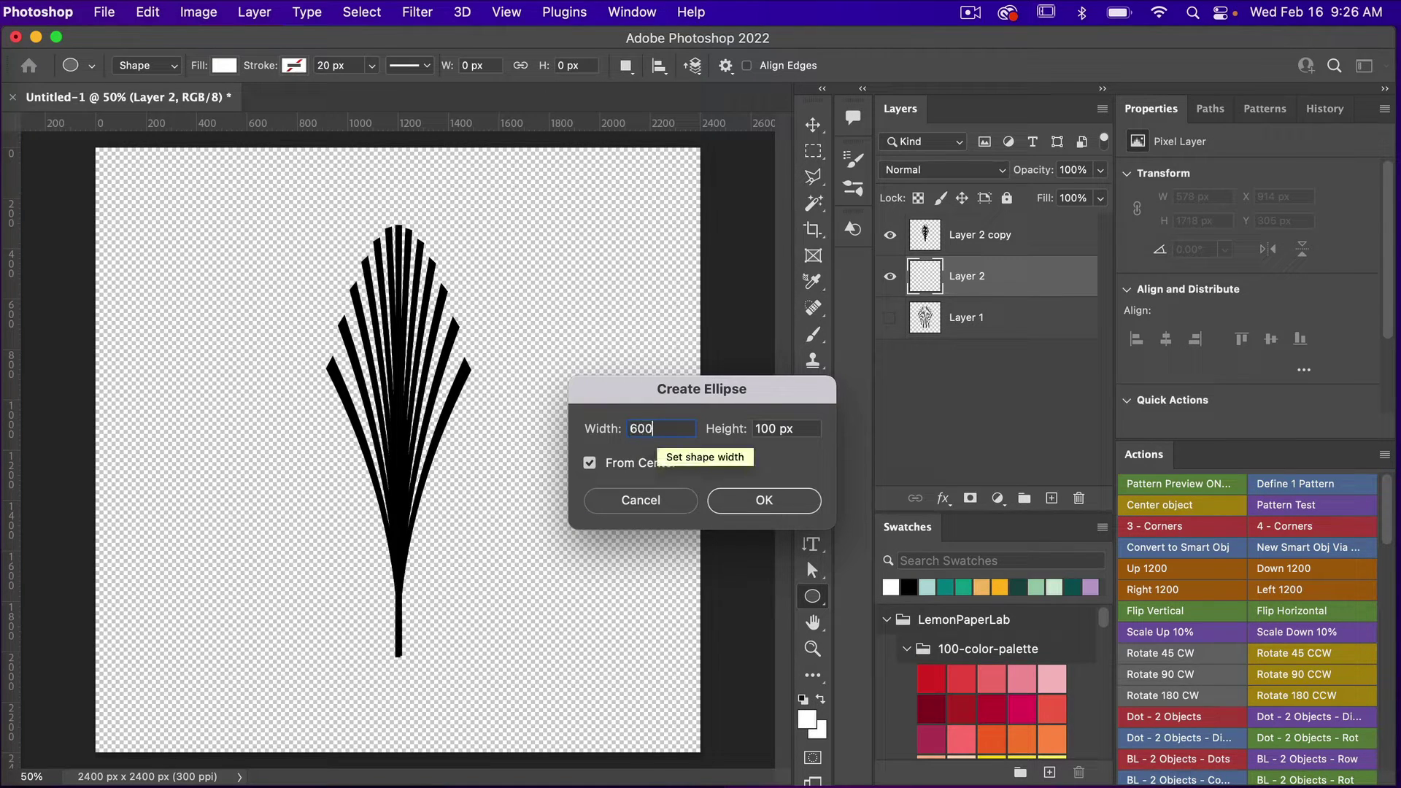
pyautogui.press('Tab')
pyautogui.write('120')
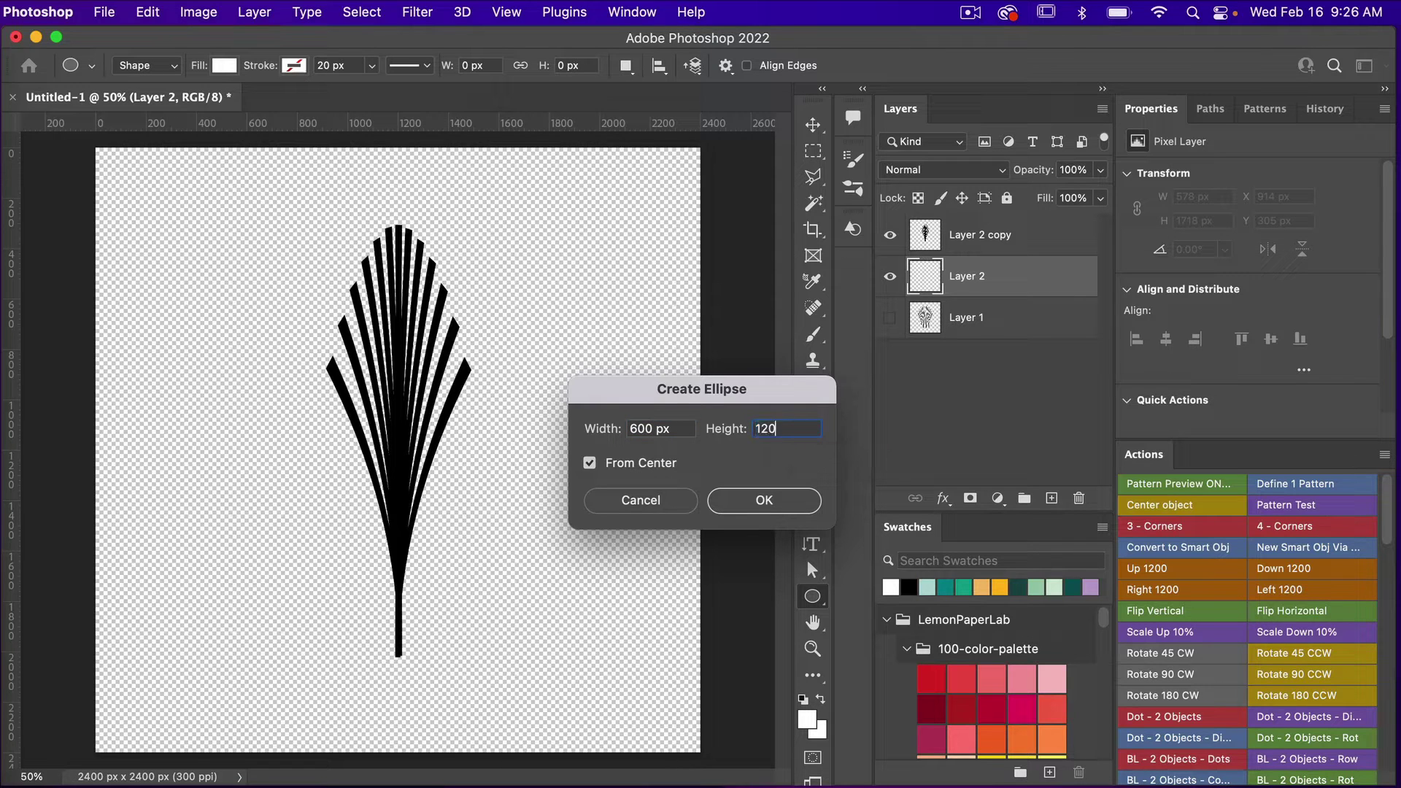
pyautogui.click(754, 504)
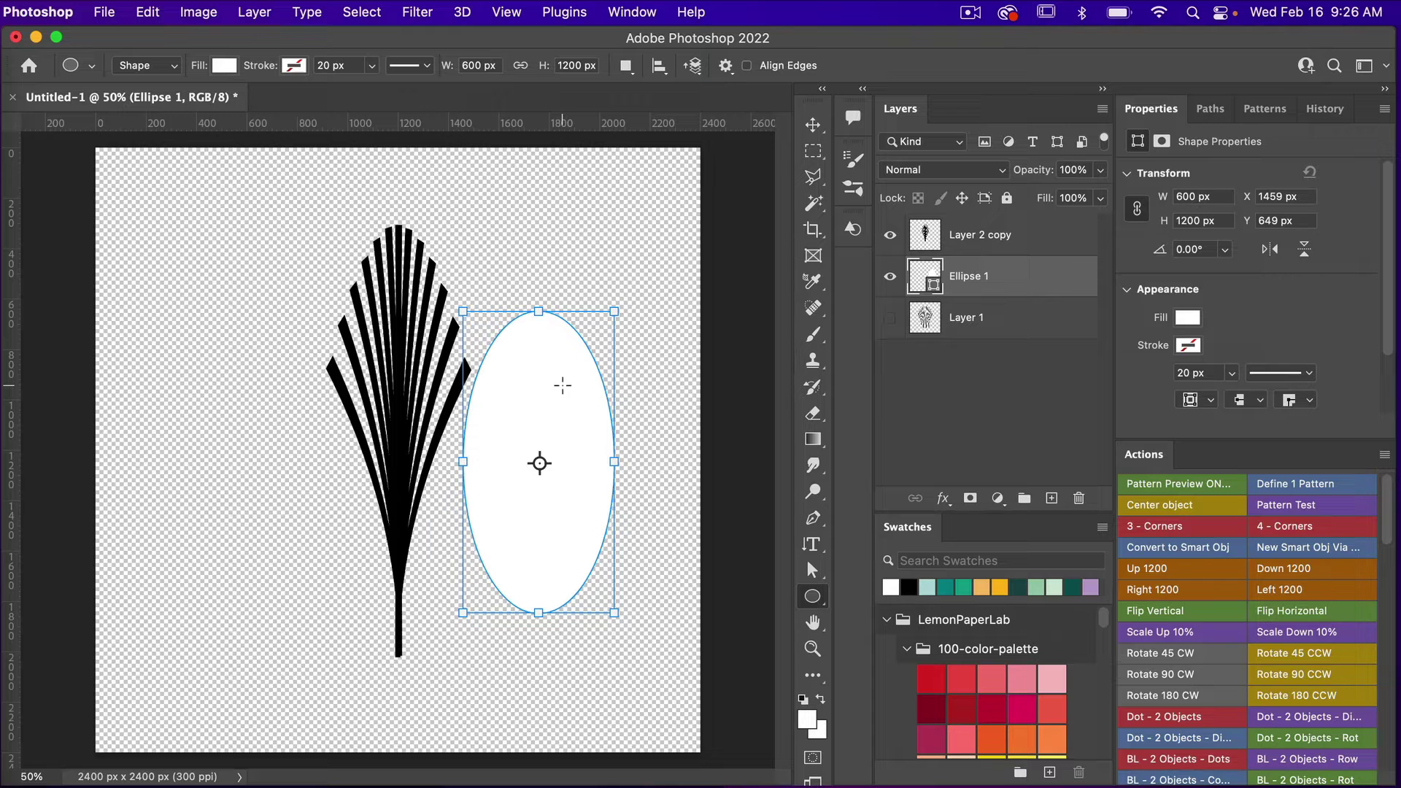
# - Move the white ellipse behind the fan, centred on the middle stripe at X 903 px and Y 546 px
pyautogui.press('v')
pyautogui.moveTo(581, 405); pyautogui.dragTo(445, 385)
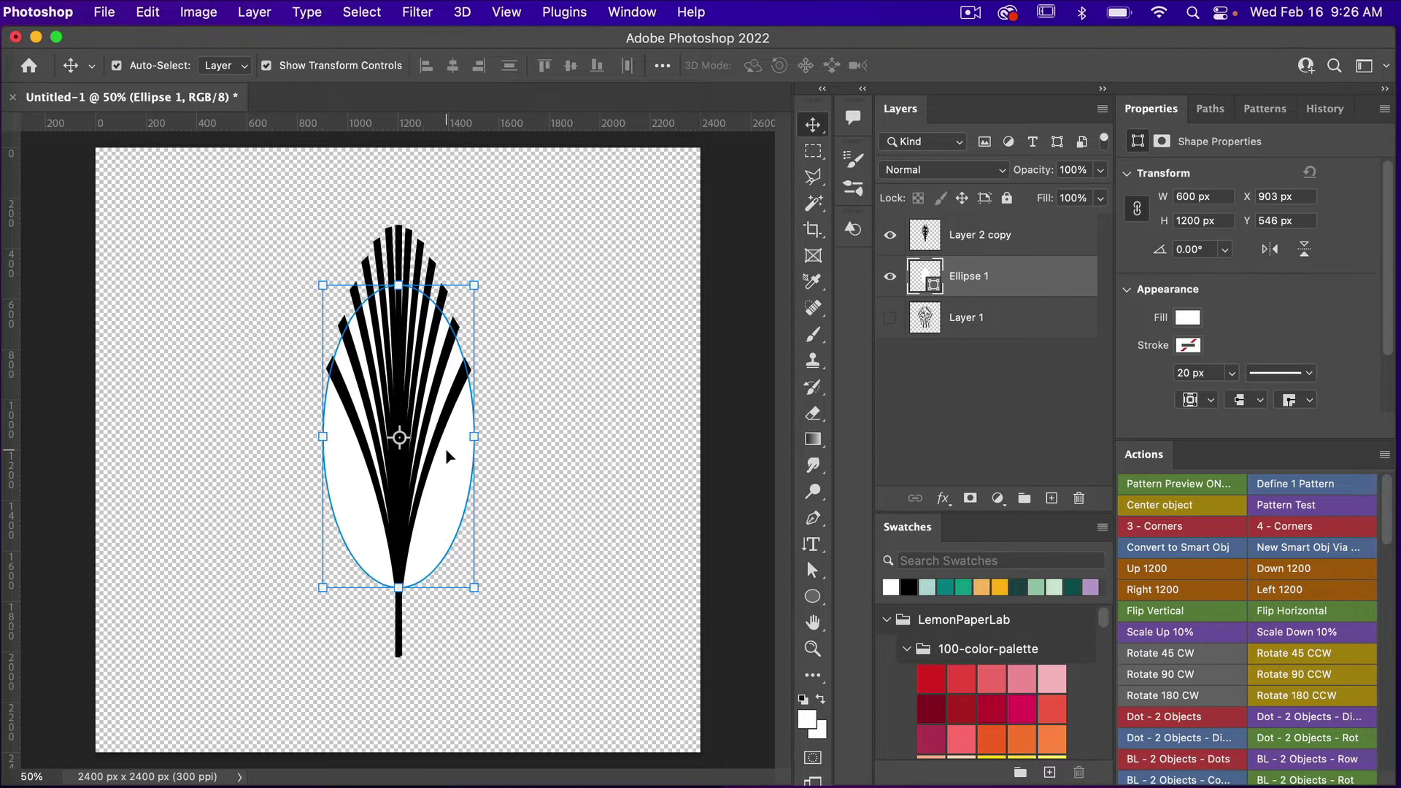
pyautogui.press('Down')
pyautogui.press('Down')
pyautogui.press('Down')
pyautogui.press('Down')
# - Copy the part of the fan inside the ellipse's outline to a new layer and delete the original fan layer, Layer 2 copy
pyautogui.keyDown('super'); pyautogui.click(926, 278); pyautogui.keyUp('super')
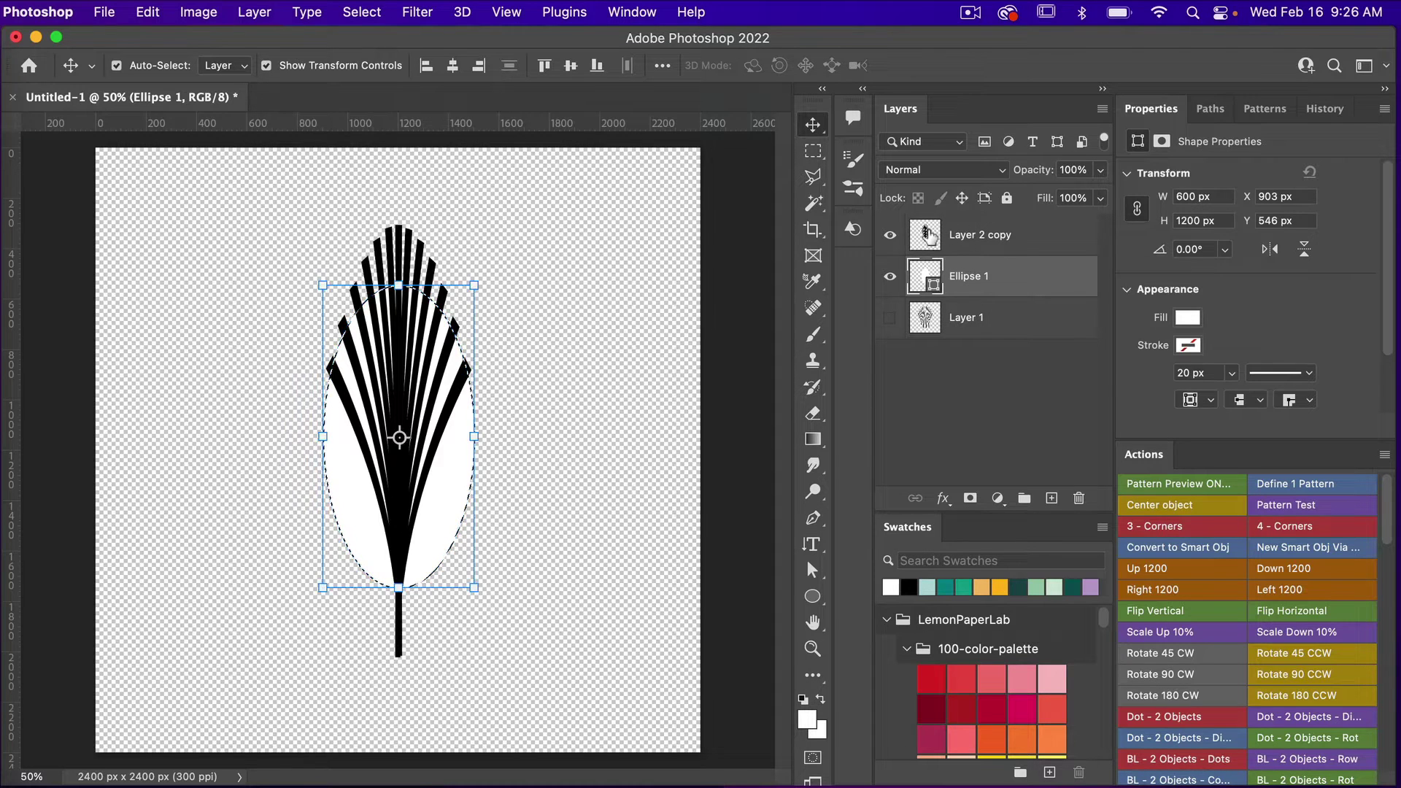
pyautogui.click(949, 241)
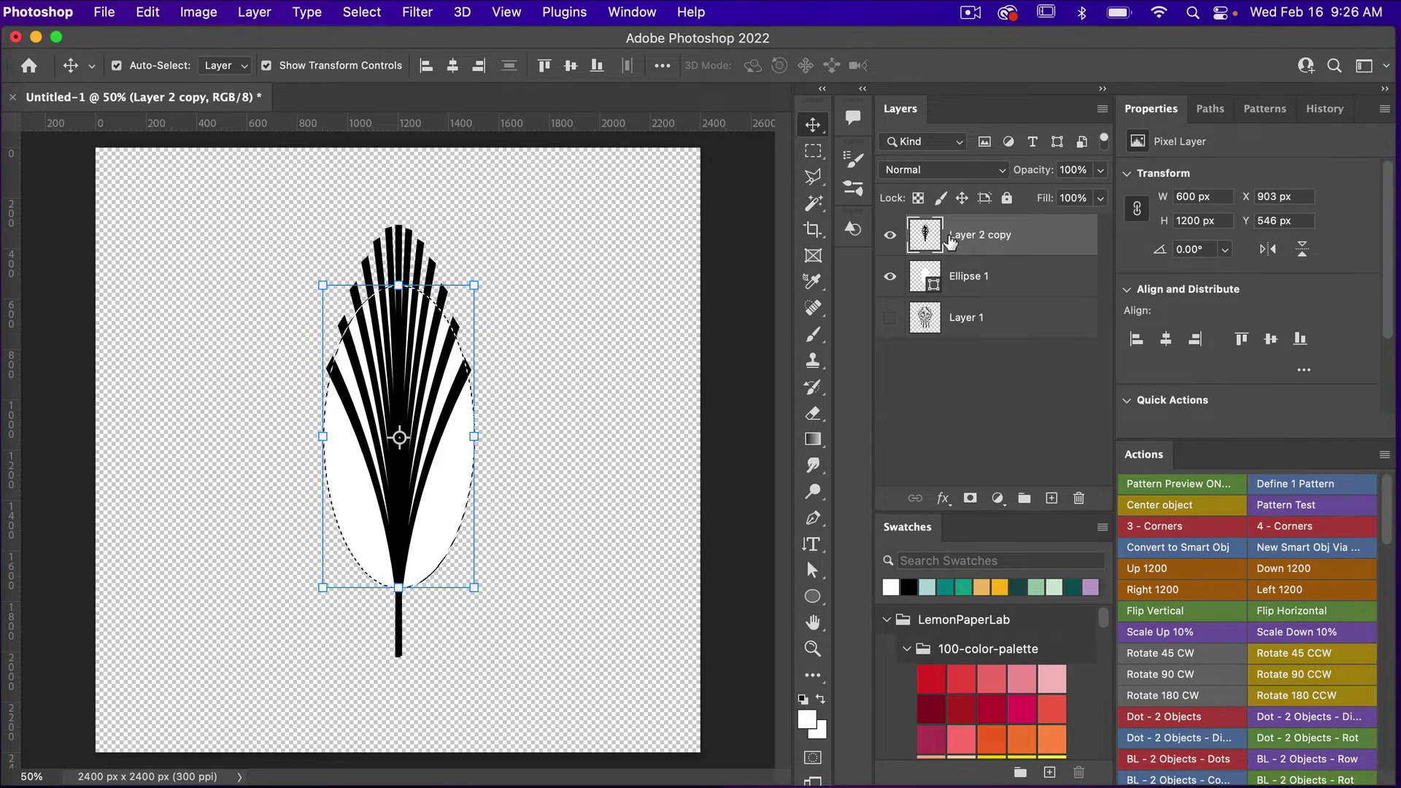
pyautogui.press('super+j')
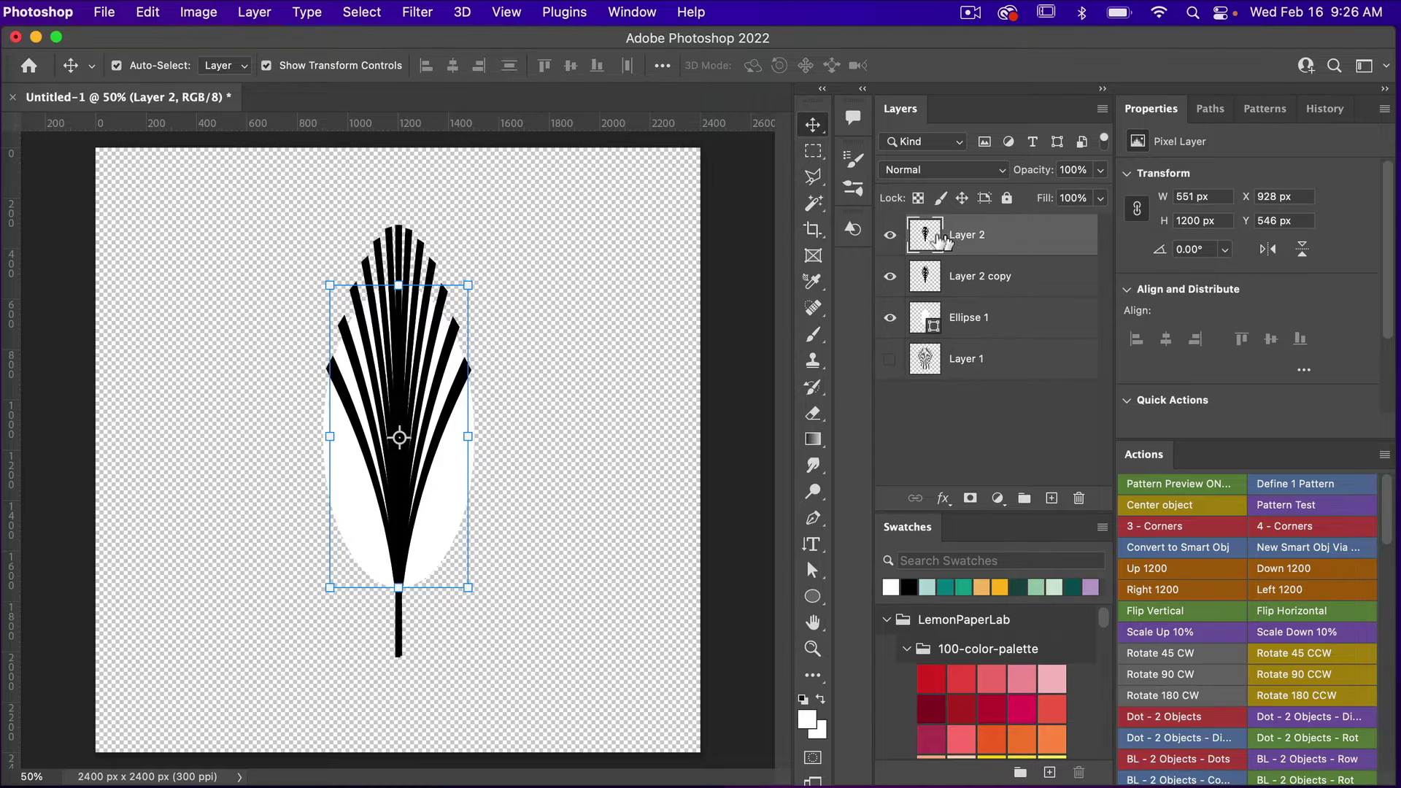
pyautogui.click(968, 280)
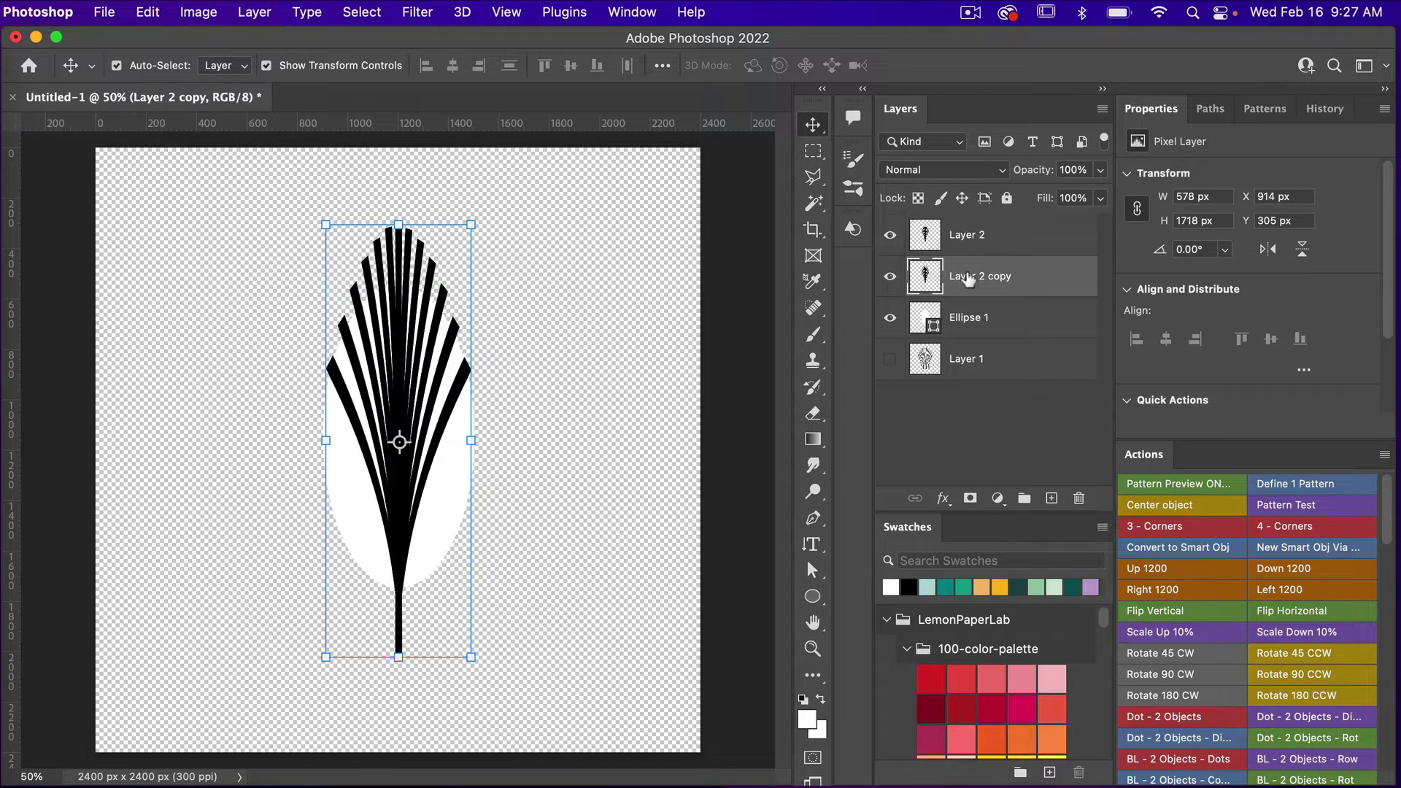
pyautogui.click(1078, 498)
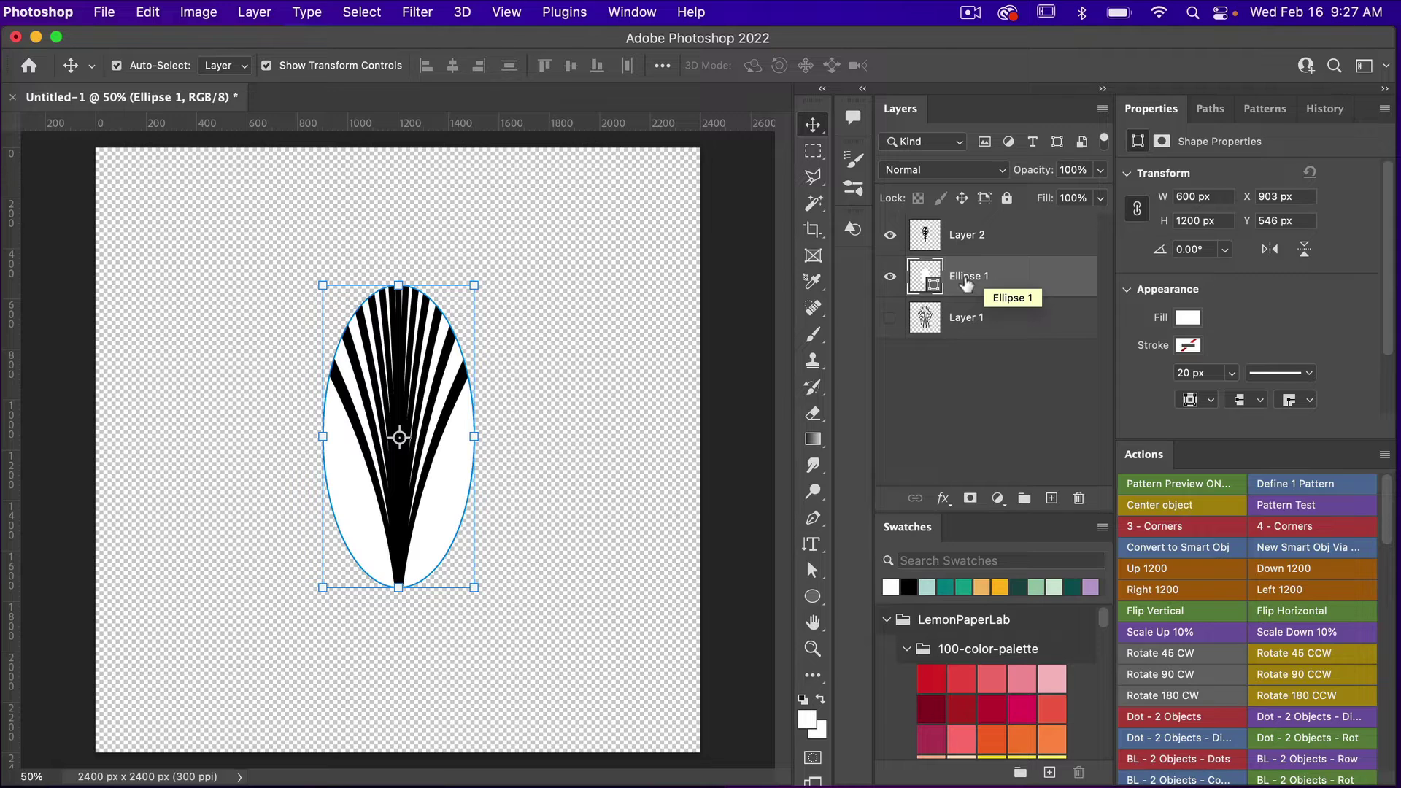
# - Duplicate the ellipse and give the copy no fill and a black 20 px stroke
pyautogui.press('super+j')
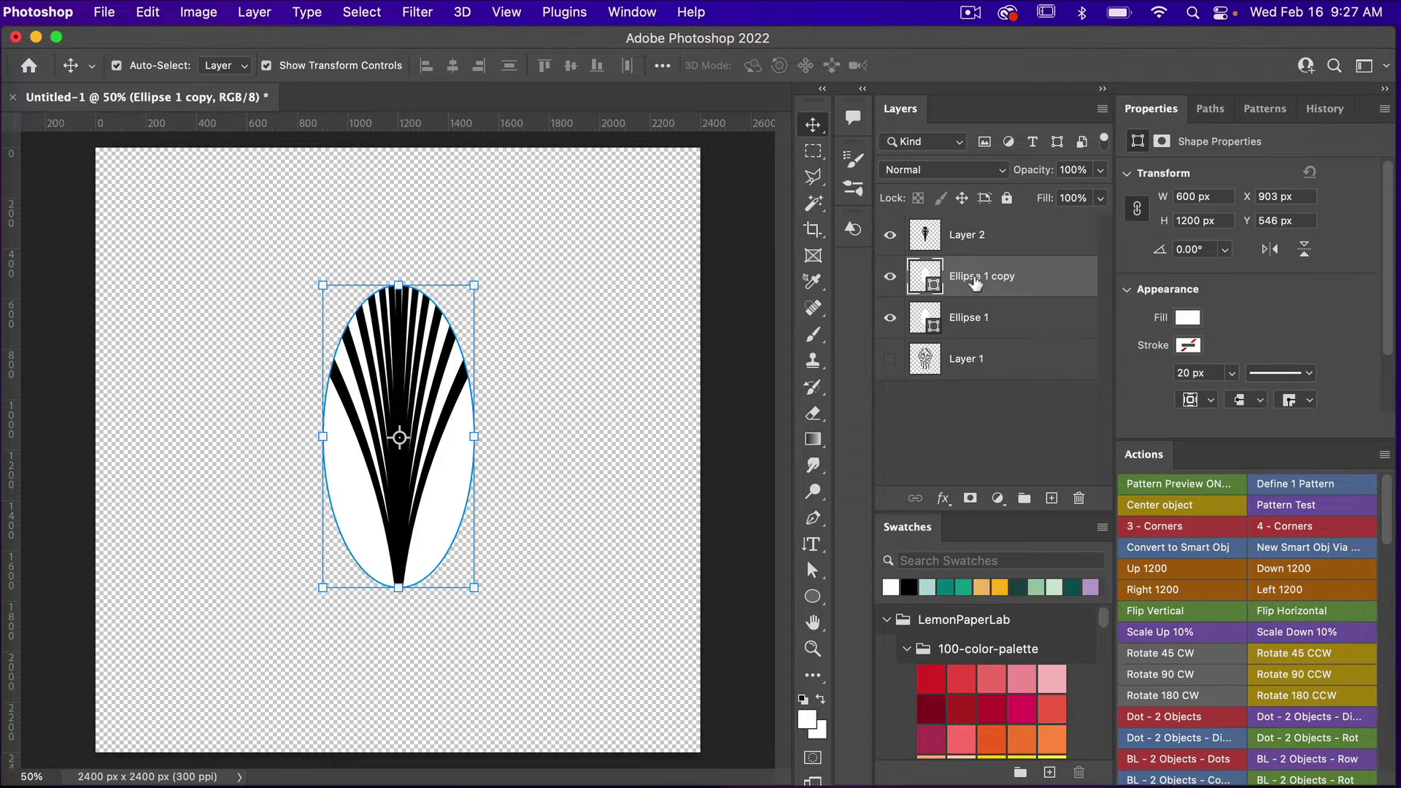
pyautogui.click(812, 598)
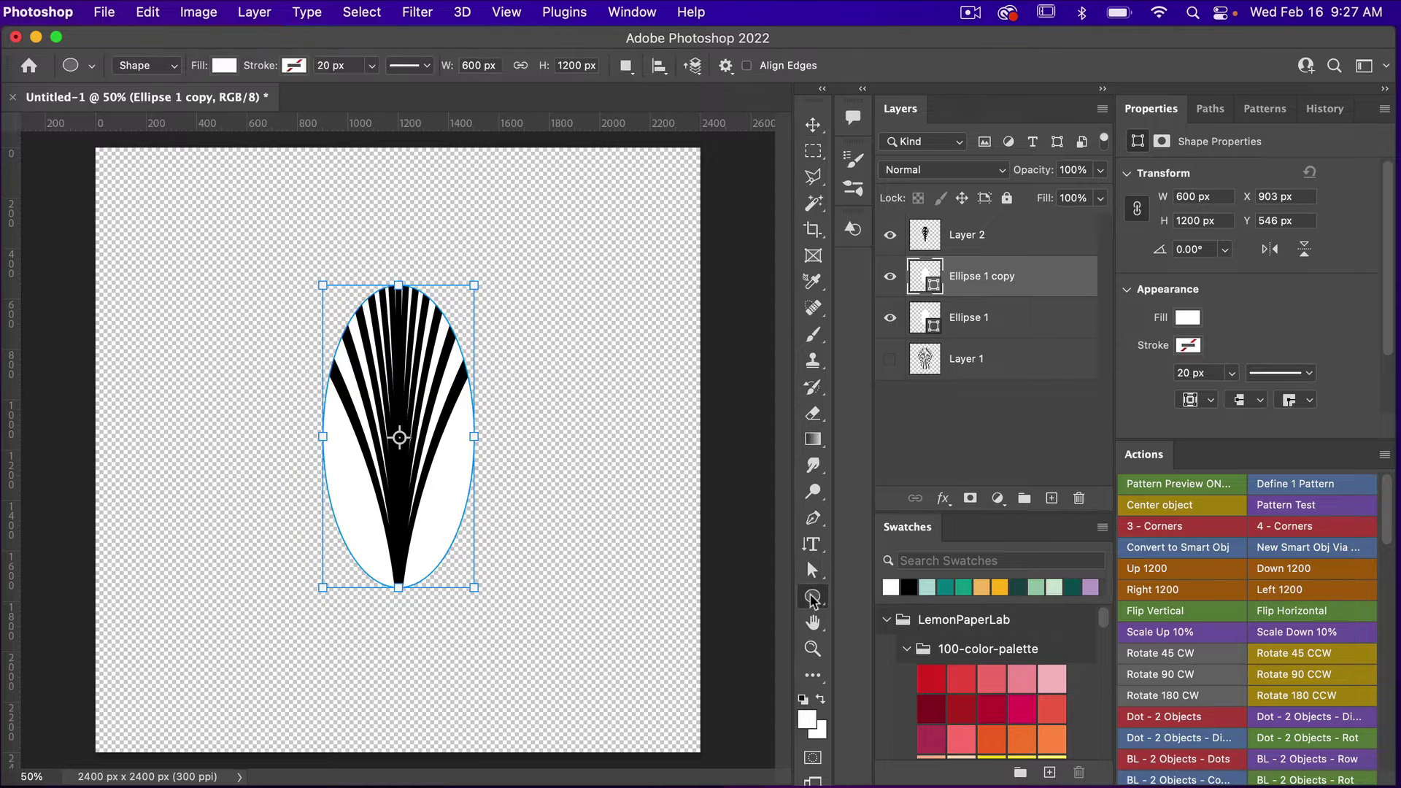
pyautogui.click(222, 66)
pyautogui.click(105, 107)
pyautogui.click(295, 67)
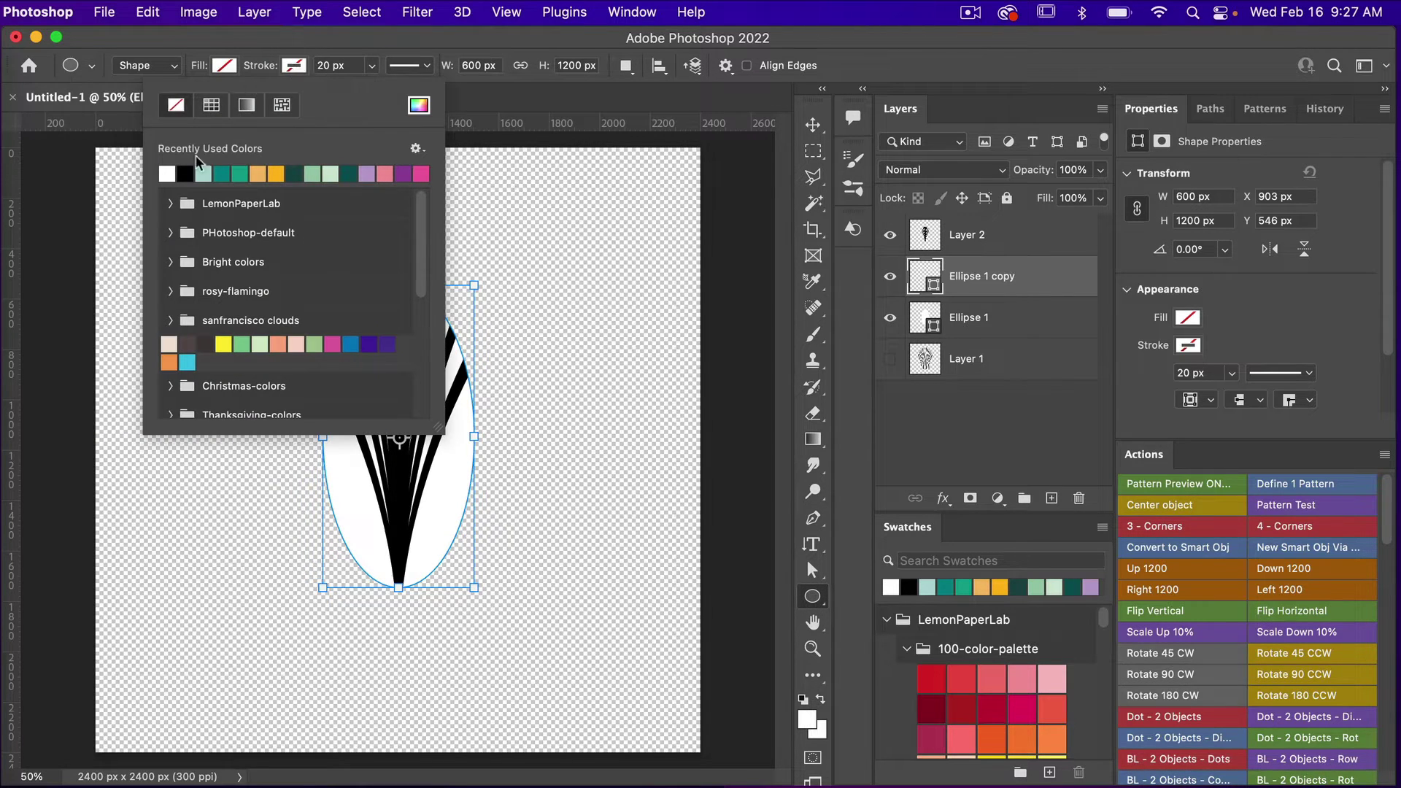
pyautogui.click(186, 172)
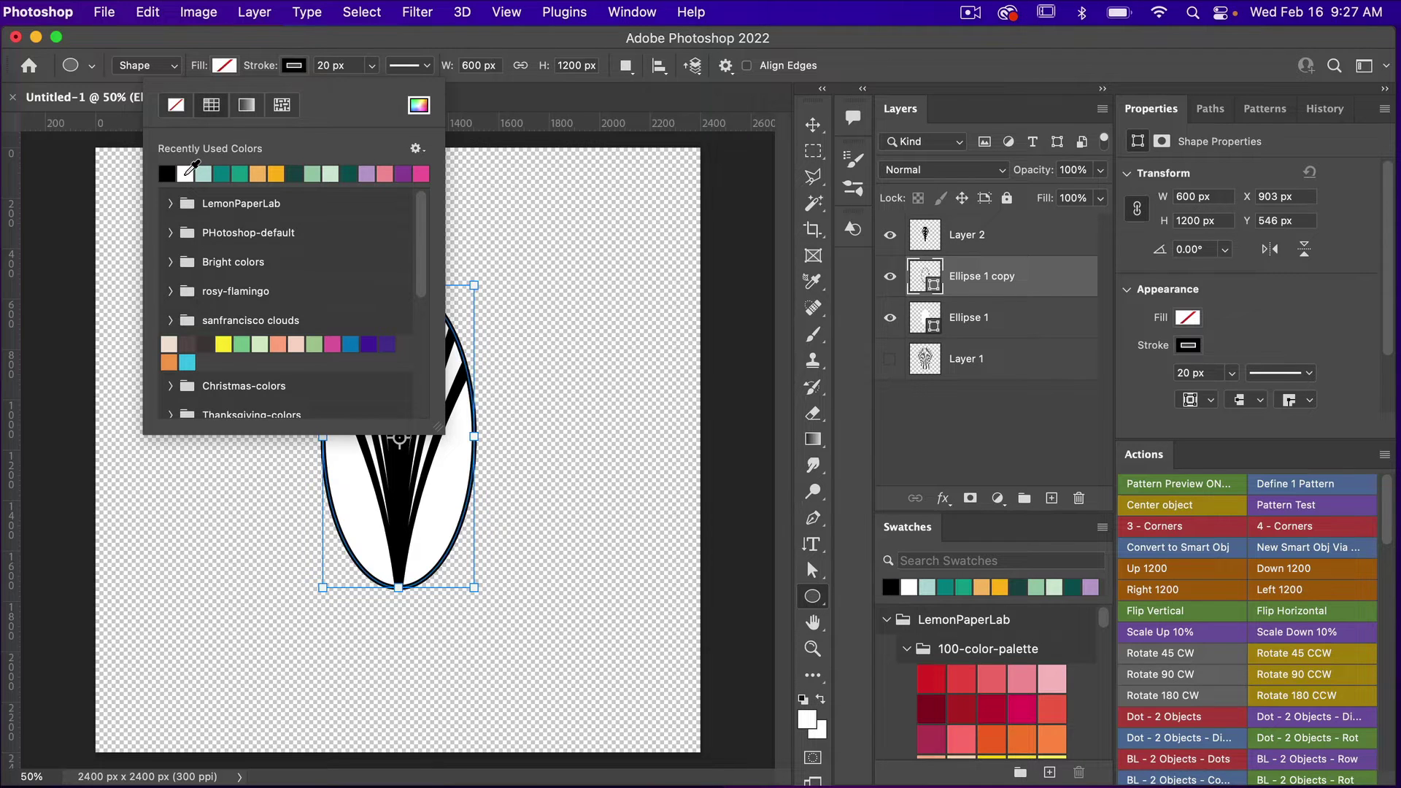
pyautogui.click(347, 49)
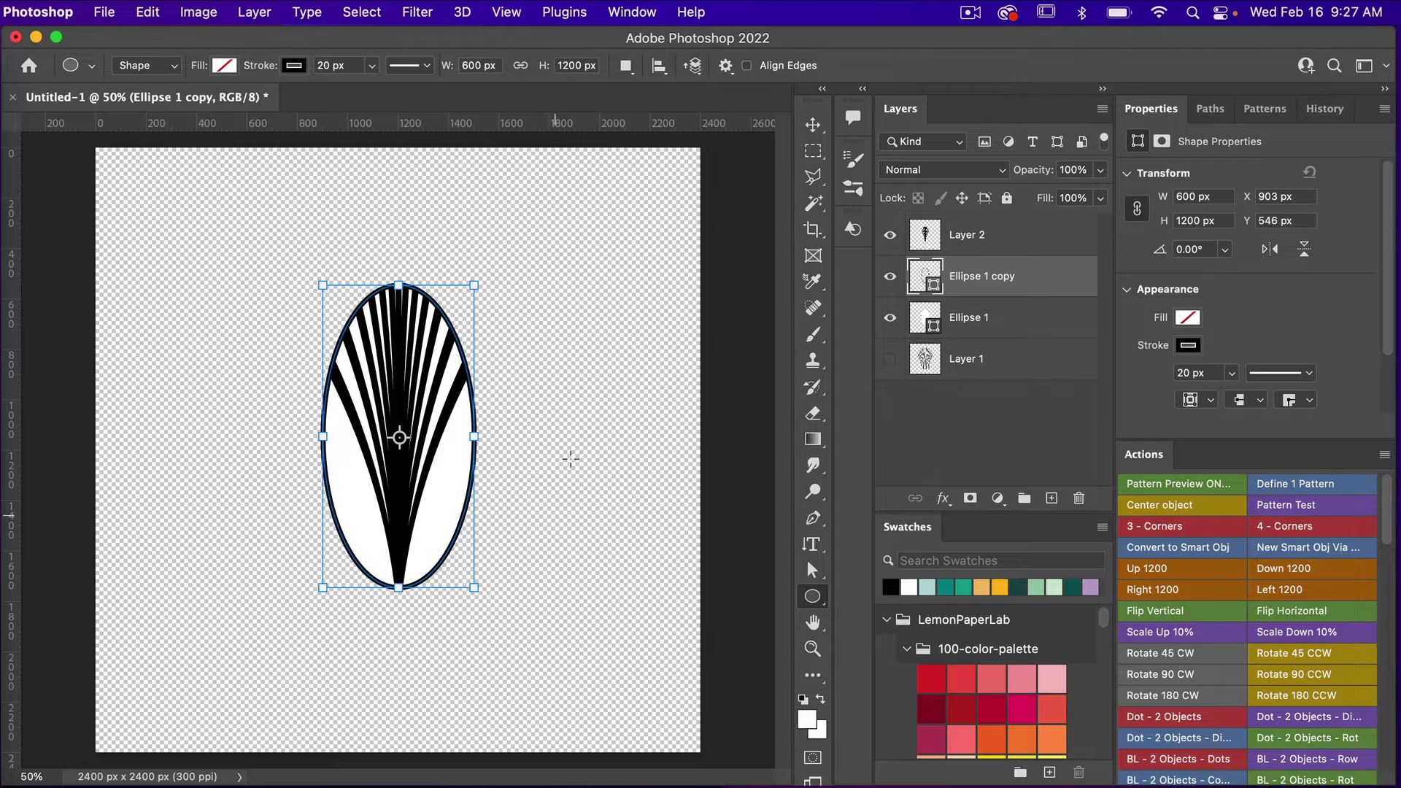
# - Convert Layer 2, Ellipse 1 copy and Ellipse 1 together into one smart object
pyautogui.click(978, 321)
pyautogui.keyDown('shift'); pyautogui.click(981, 237); pyautogui.keyUp('shift')
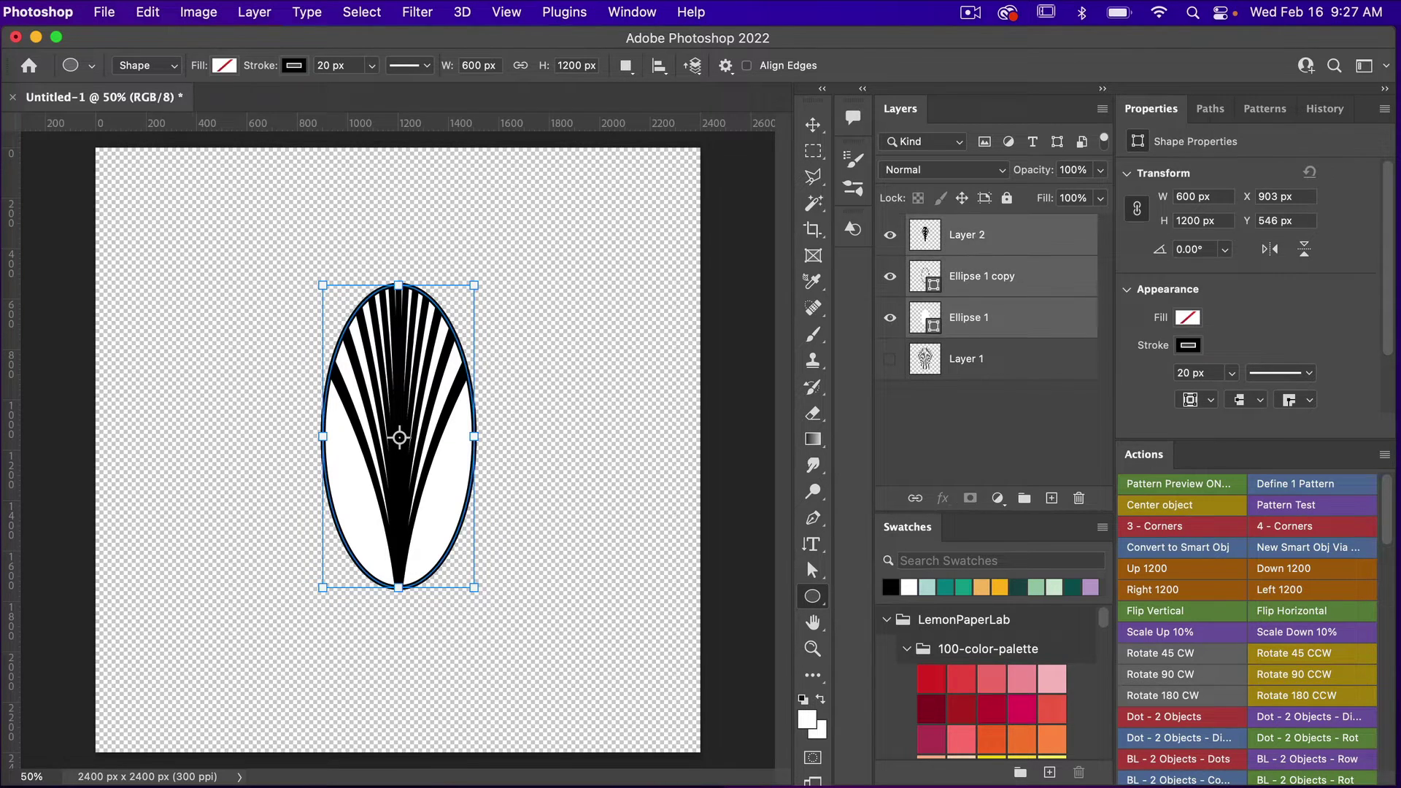
pyautogui.rightClick(981, 237)
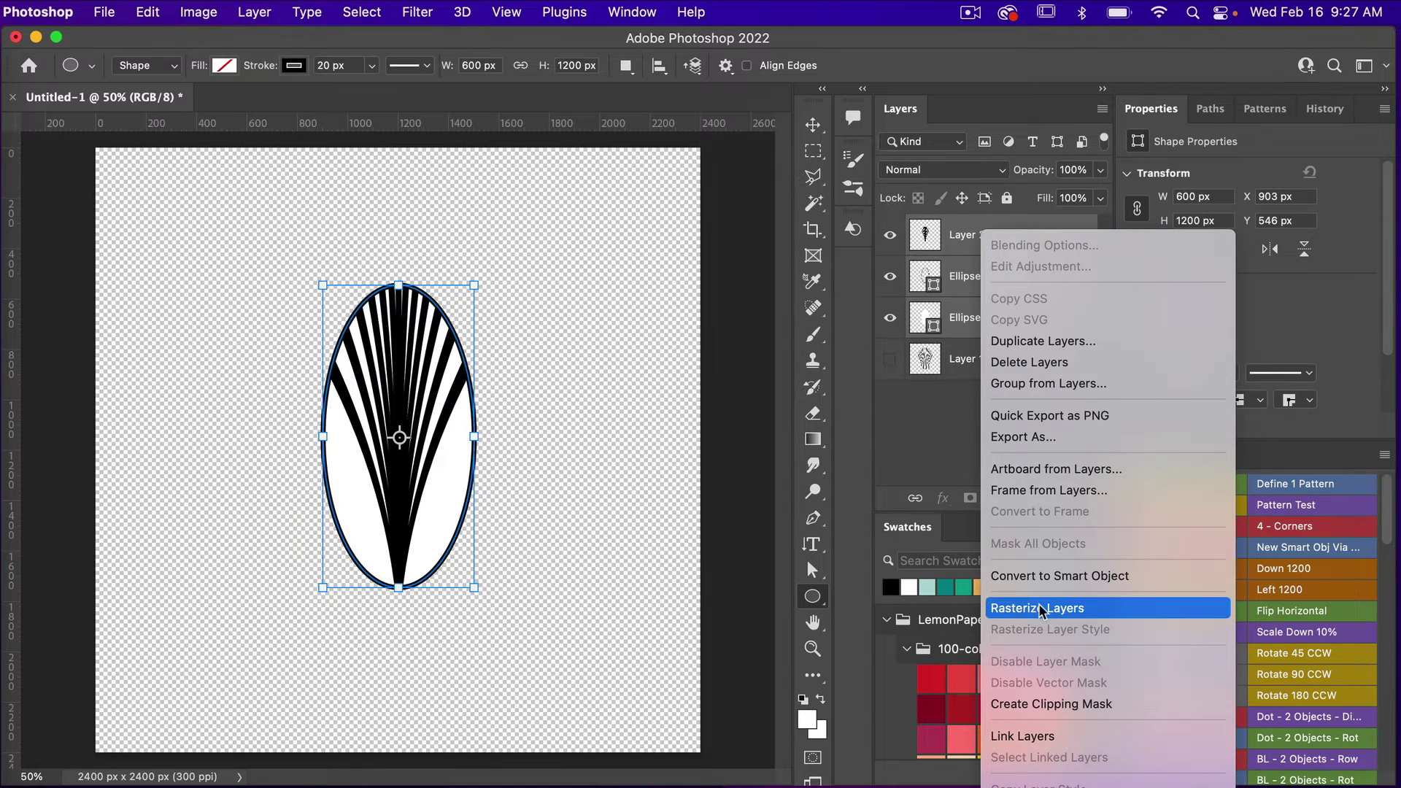
pyautogui.click(1037, 576)
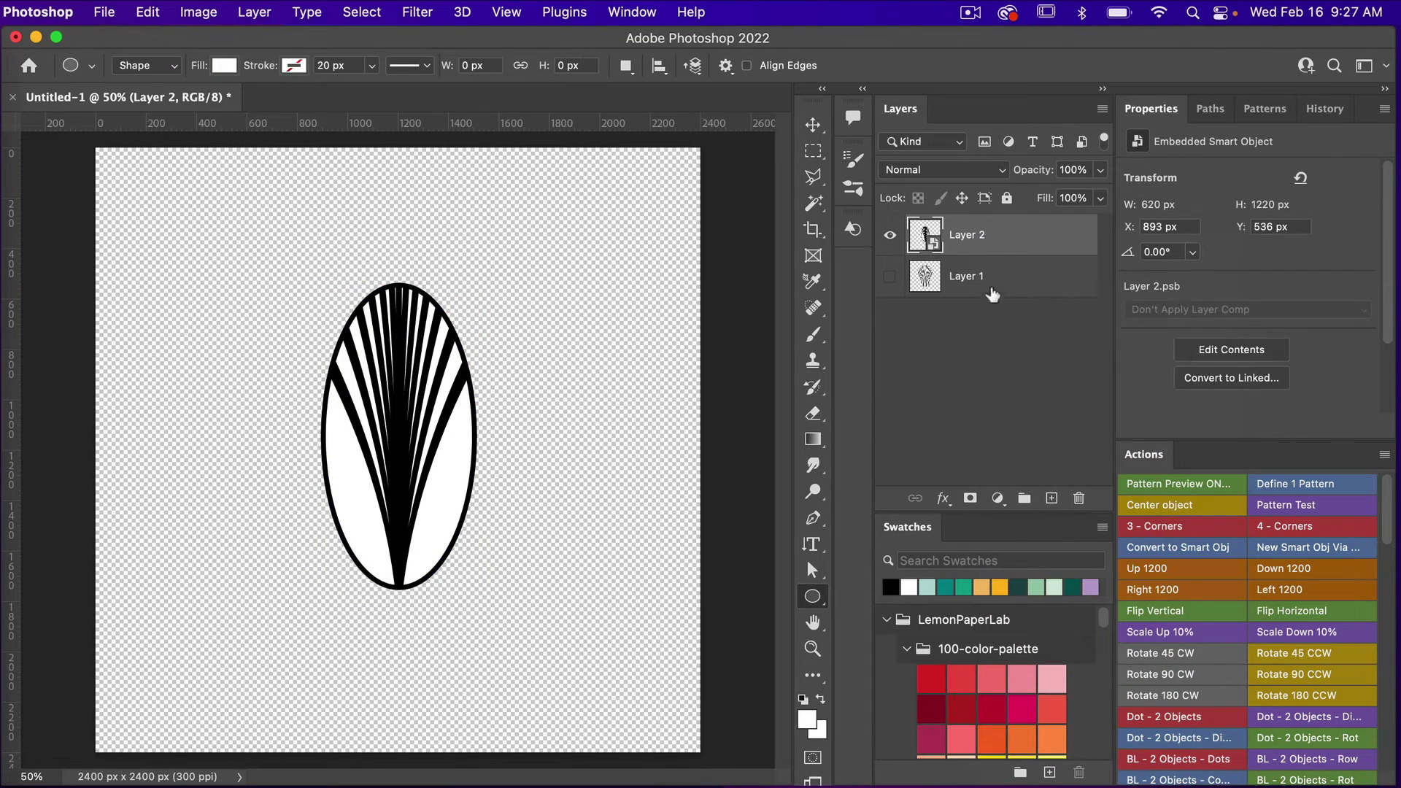
# - Place guides along the oval motif's top, left and right edges and horizontally through its centre
pyautogui.press('v')
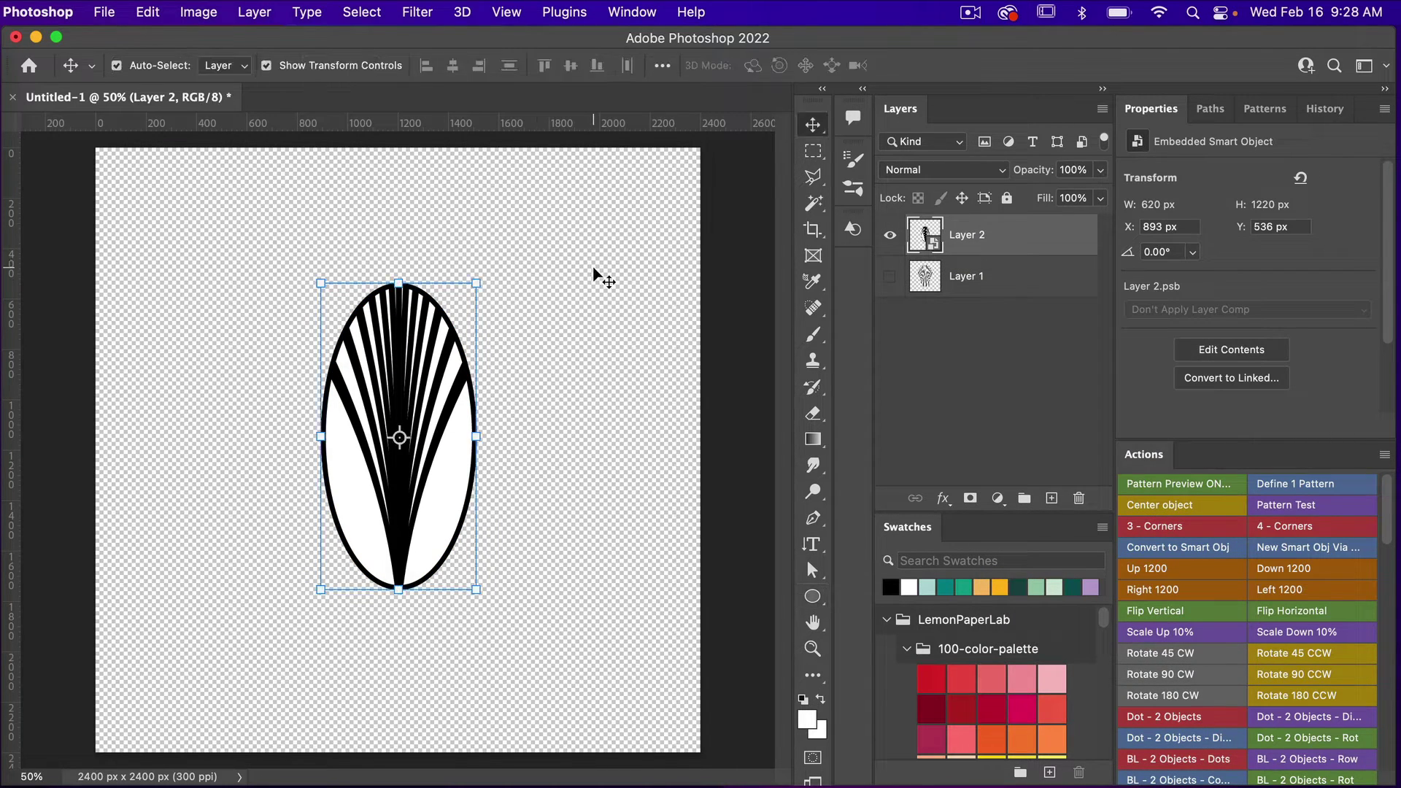
pyautogui.moveTo(437, 129); pyautogui.dragTo(442, 438)
pyautogui.moveTo(13, 365); pyautogui.dragTo(322, 364)
pyautogui.moveTo(432, 124); pyautogui.dragTo(411, 278)
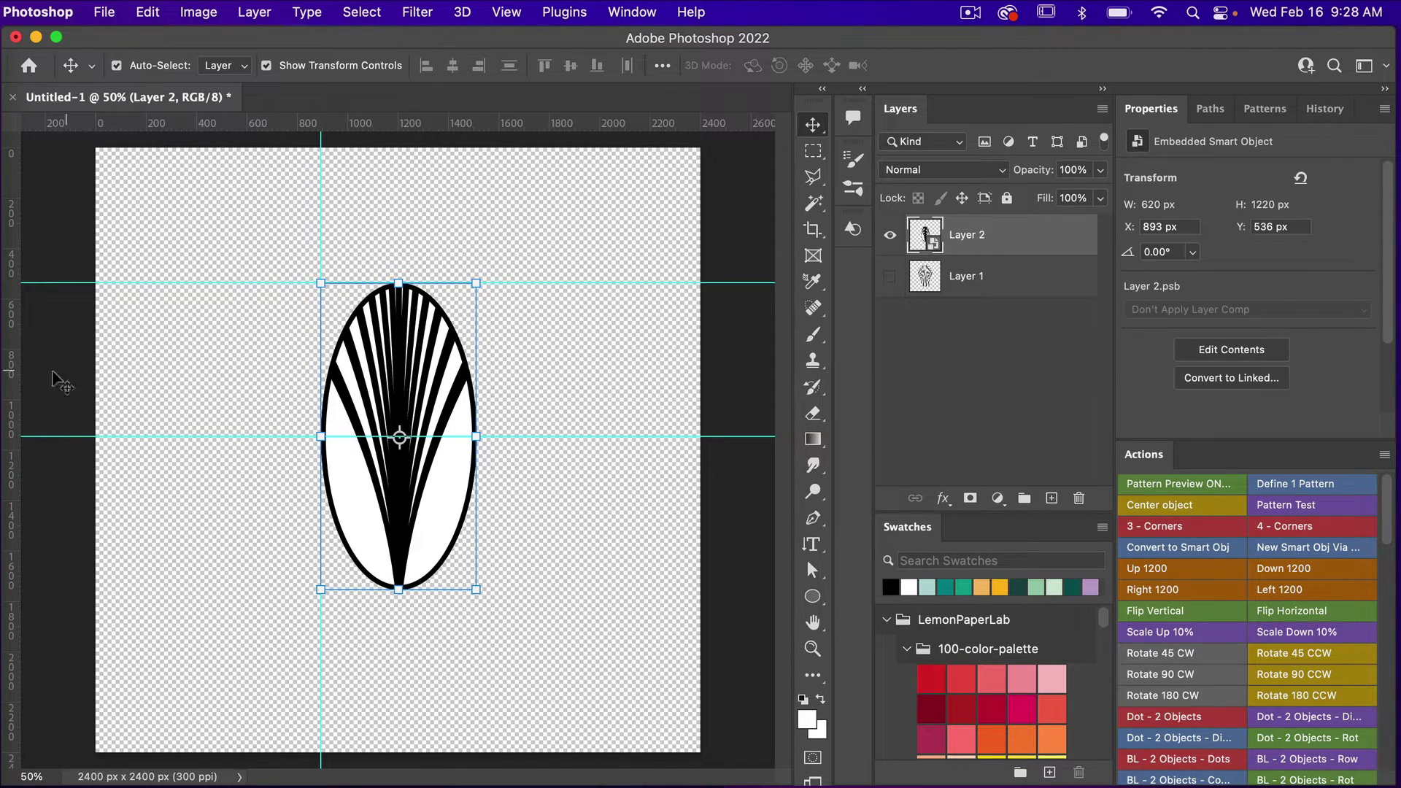
pyautogui.moveTo(12, 379); pyautogui.dragTo(478, 393)
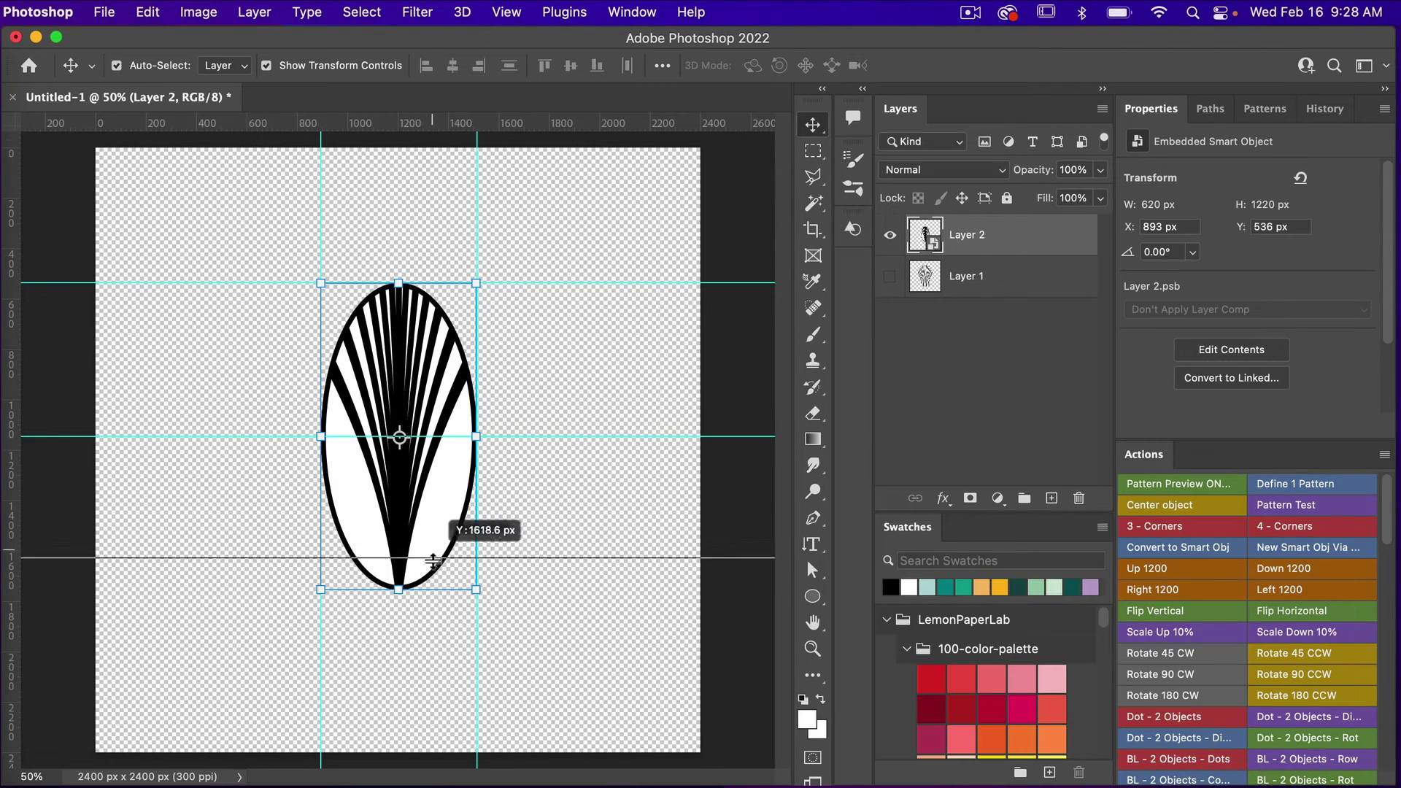
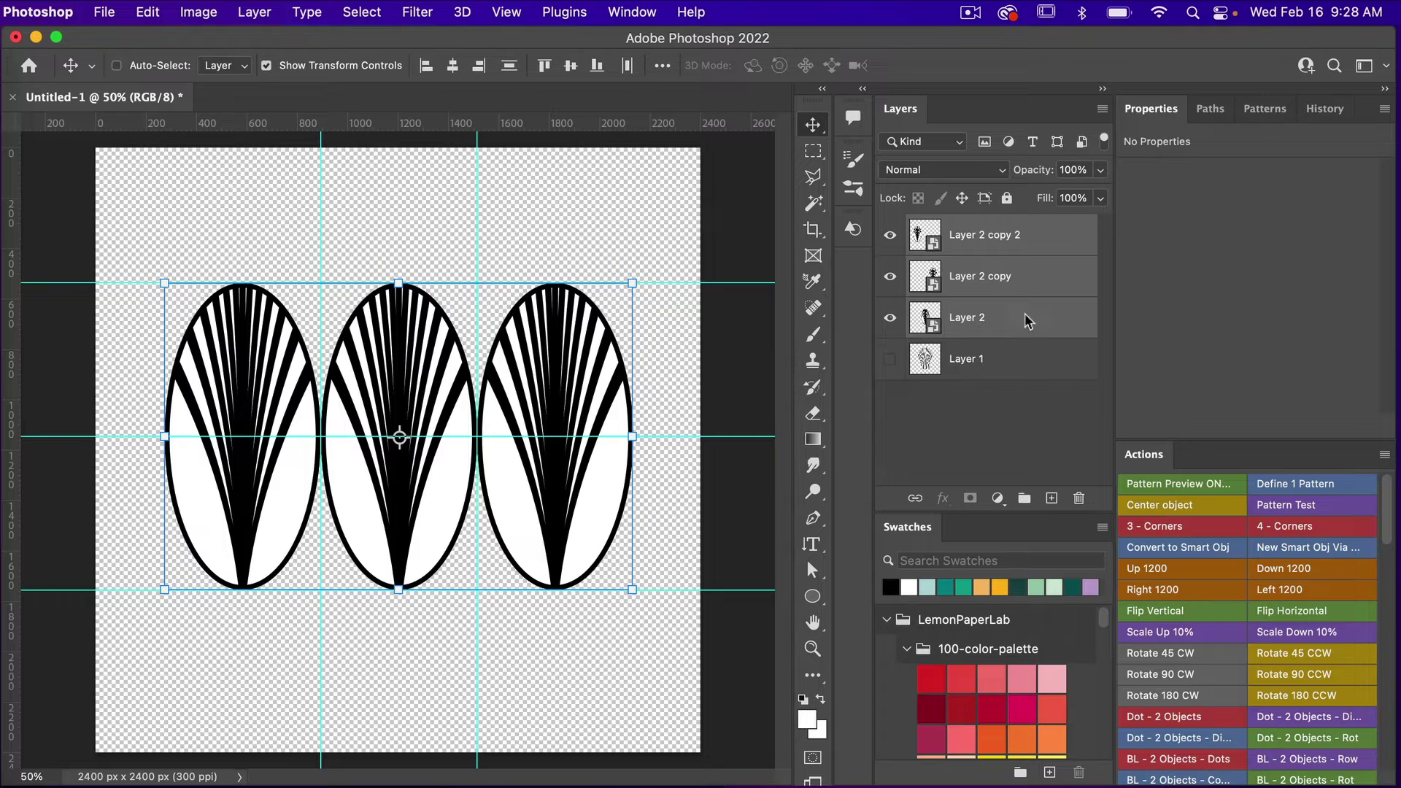
# - Duplicate the row of three ovals and move the copy half an oval down and half an oval to the right
pyautogui.press('super+j')
pyautogui.moveTo(596, 388); pyautogui.dragTo(678, 540)
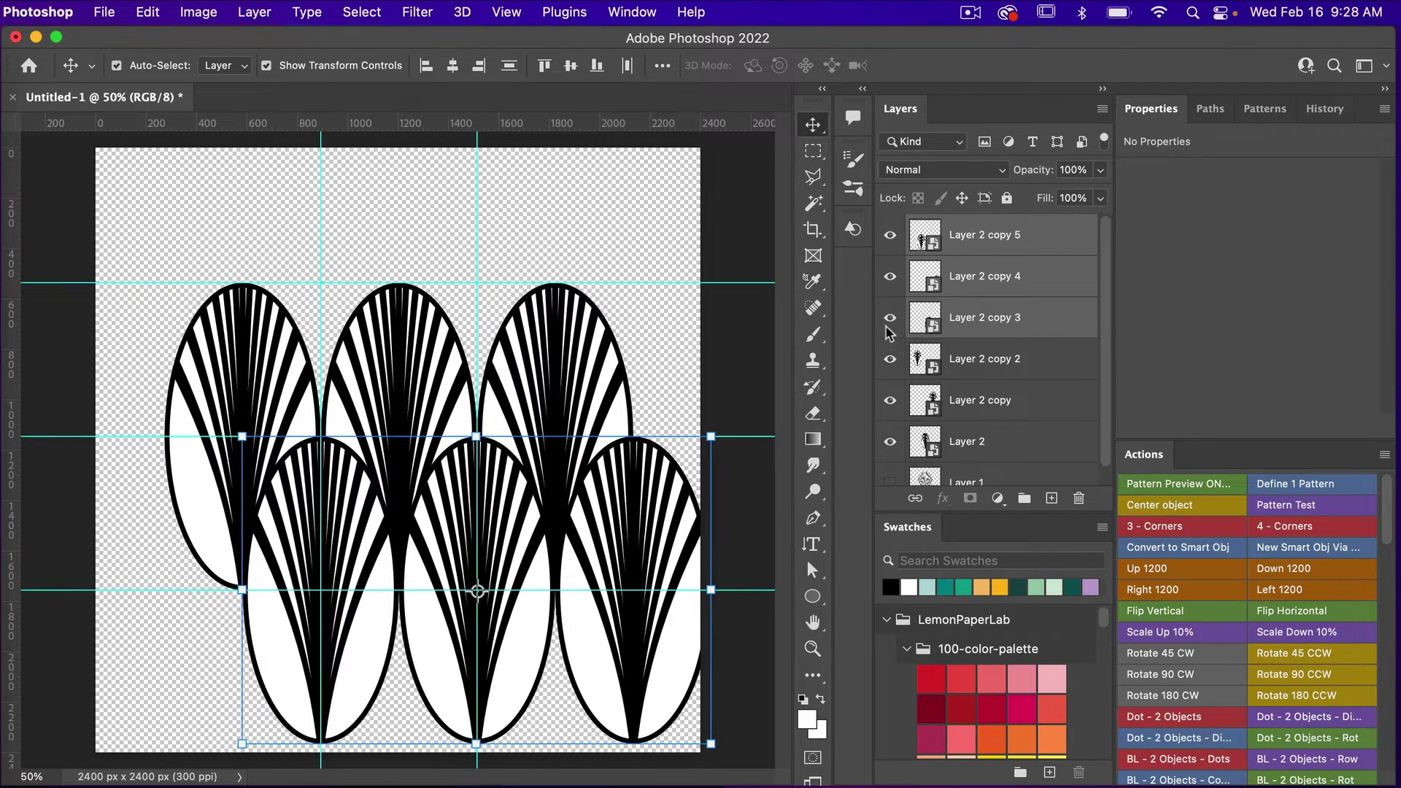
# - Duplicate the original row of three ovals and move the copy half an oval up and half an oval to the right
pyautogui.scroll(-1, 982, 362)
pyautogui.click(981, 346)
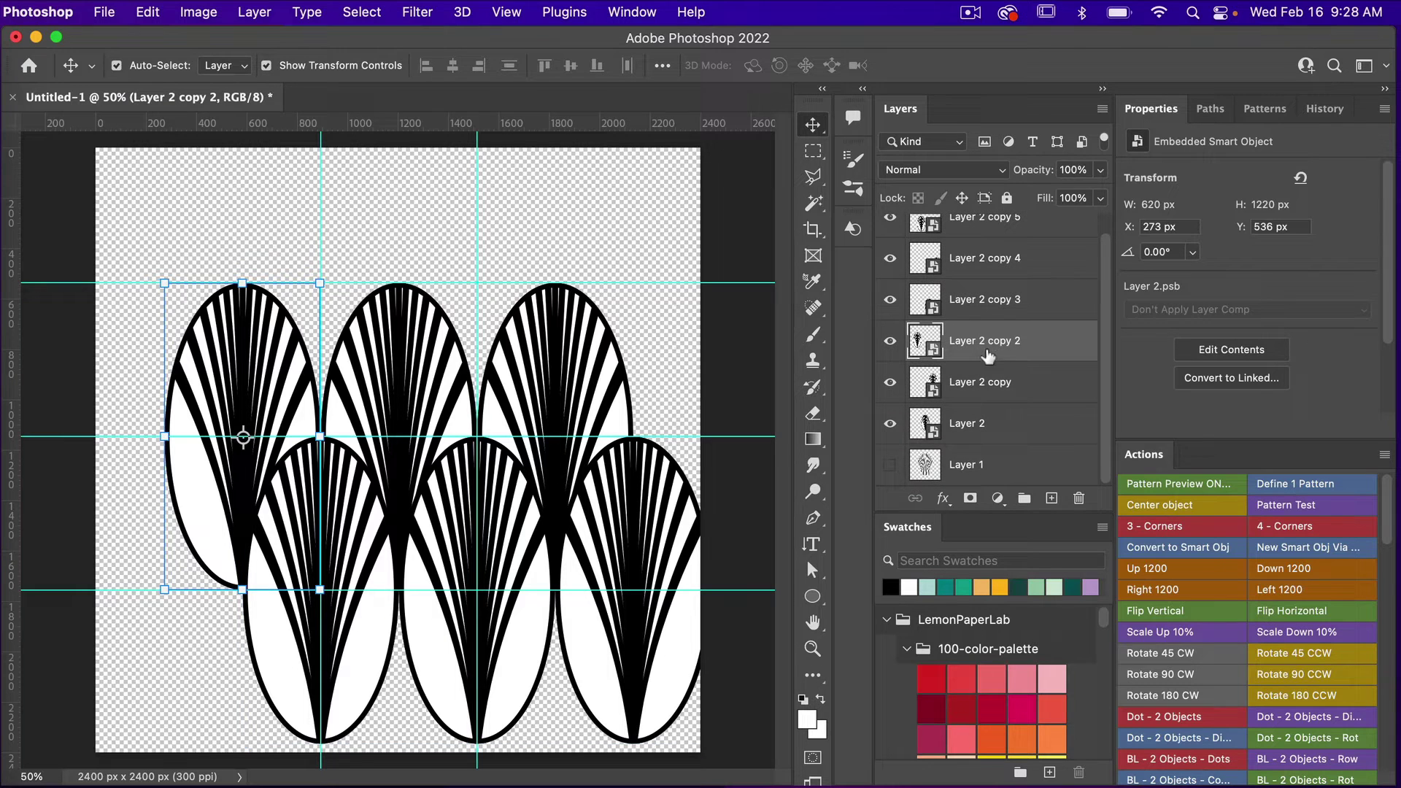
pyautogui.keyDown('shift'); pyautogui.click(989, 421); pyautogui.keyUp('shift')
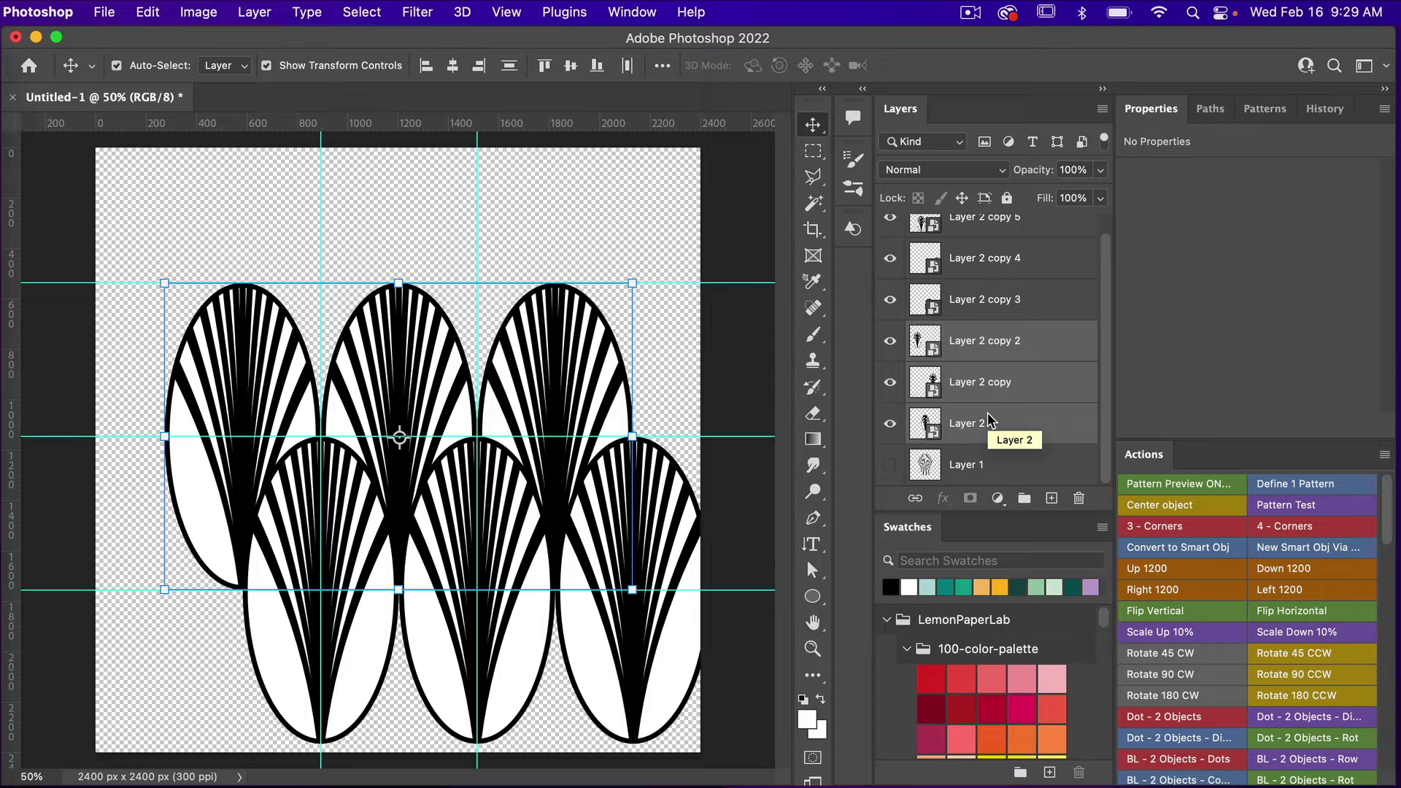
pyautogui.press('super+j')
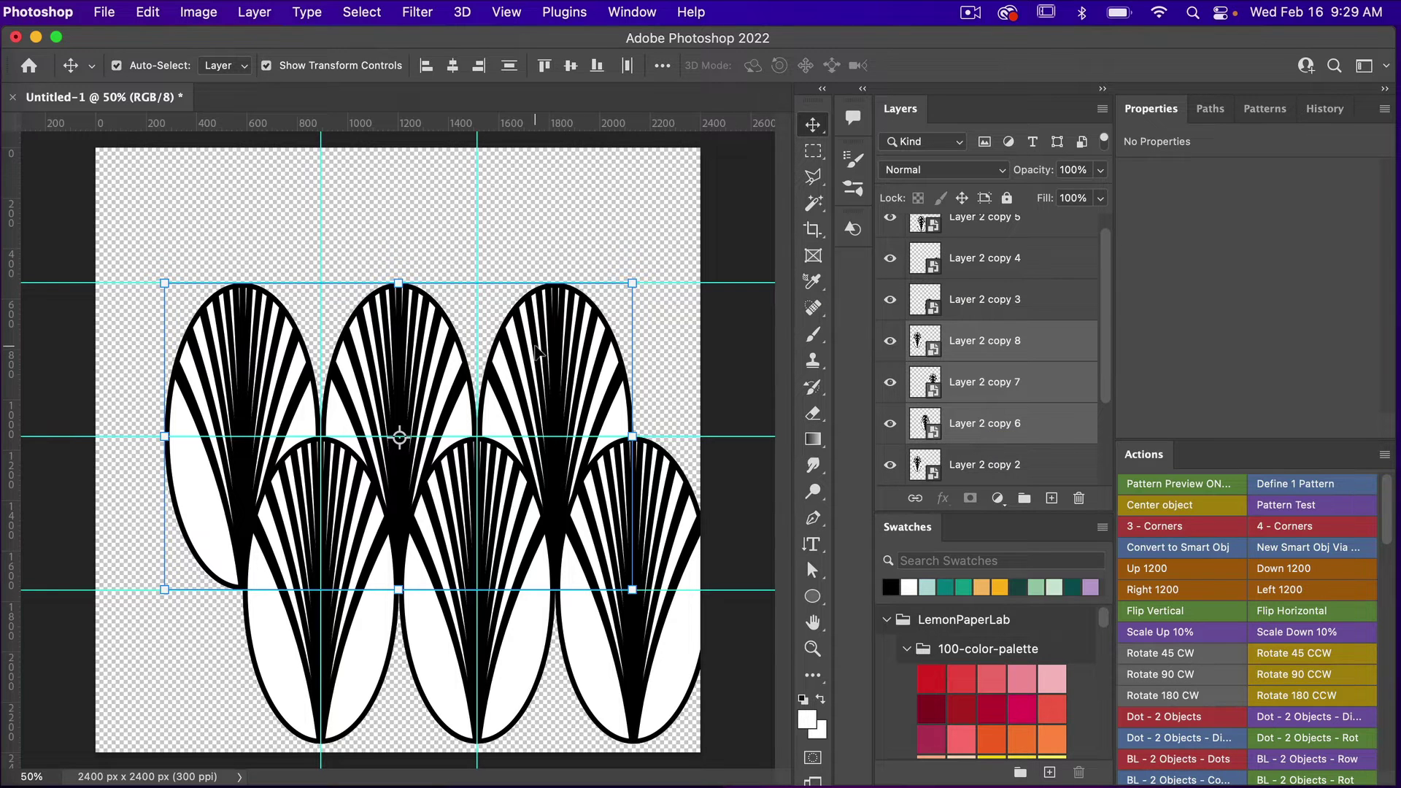
pyautogui.moveTo(574, 349); pyautogui.dragTo(647, 208)
# - Place the upper row's three layers beneath Layer 2 in the stacking order and deselect them
pyautogui.scroll(-3, 989, 300)
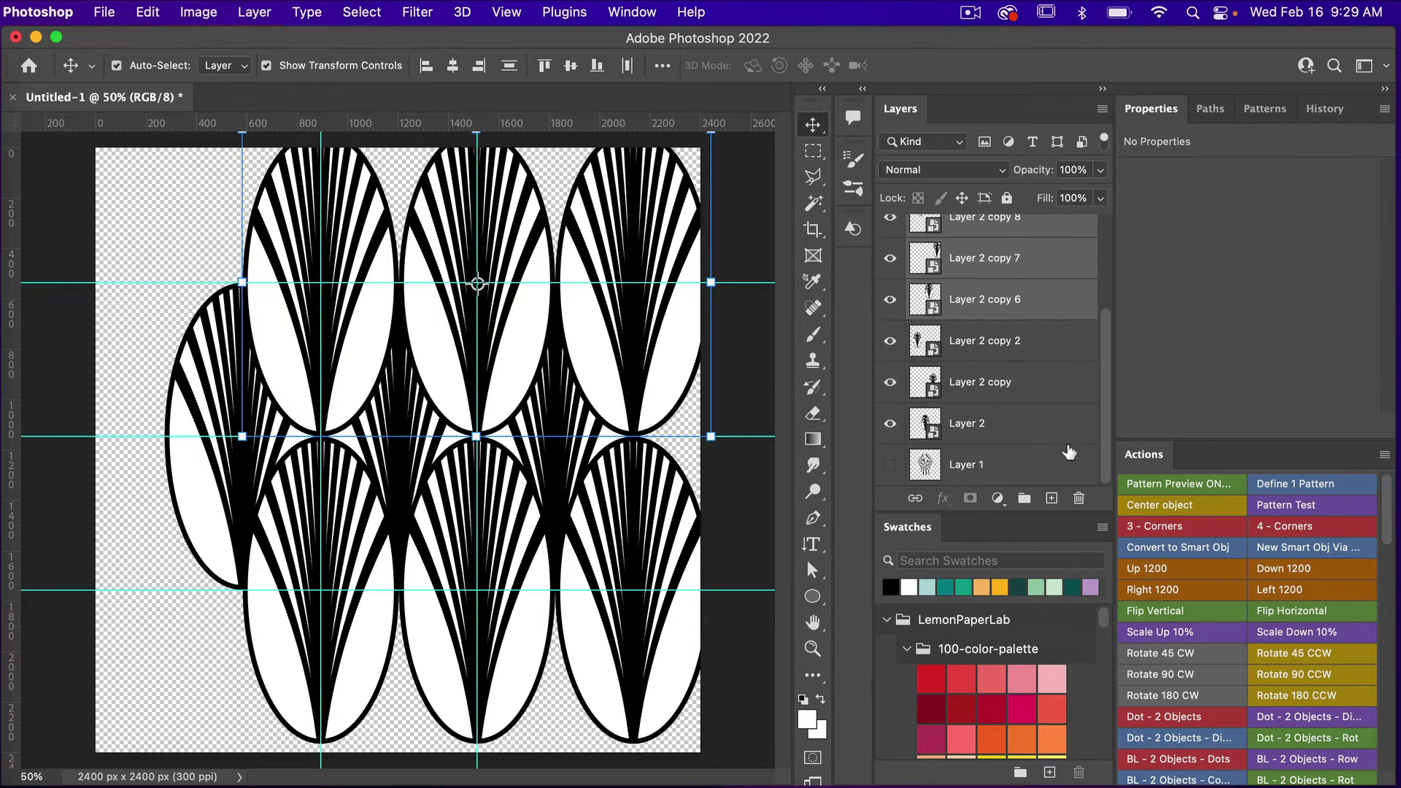
pyautogui.moveTo(989, 300); pyautogui.dragTo(990, 446)
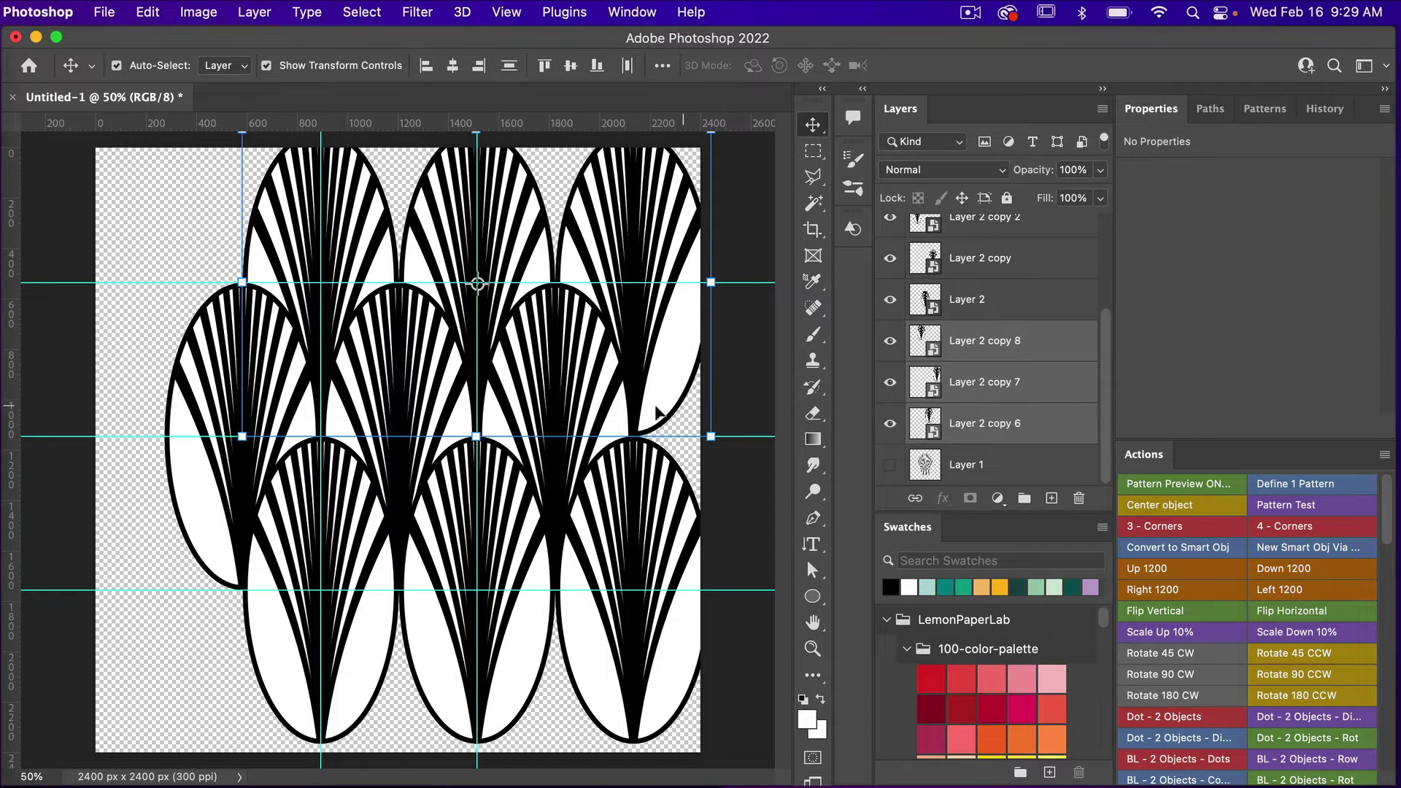
pyautogui.click(760, 210)
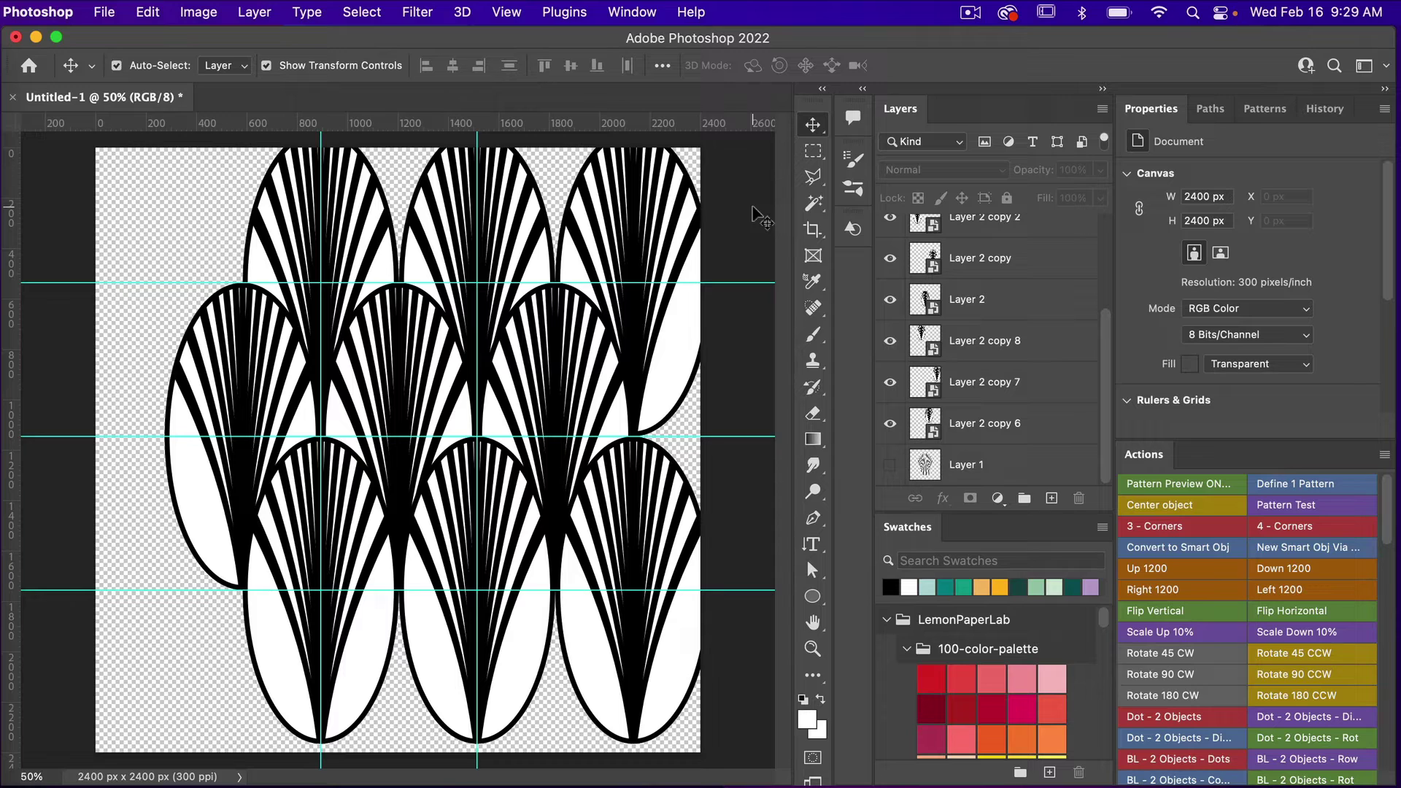
# - Select the one-oval rectangle bounded by the outer guides, define it as a pattern with the default name, and display the saved patterns
pyautogui.press('m')
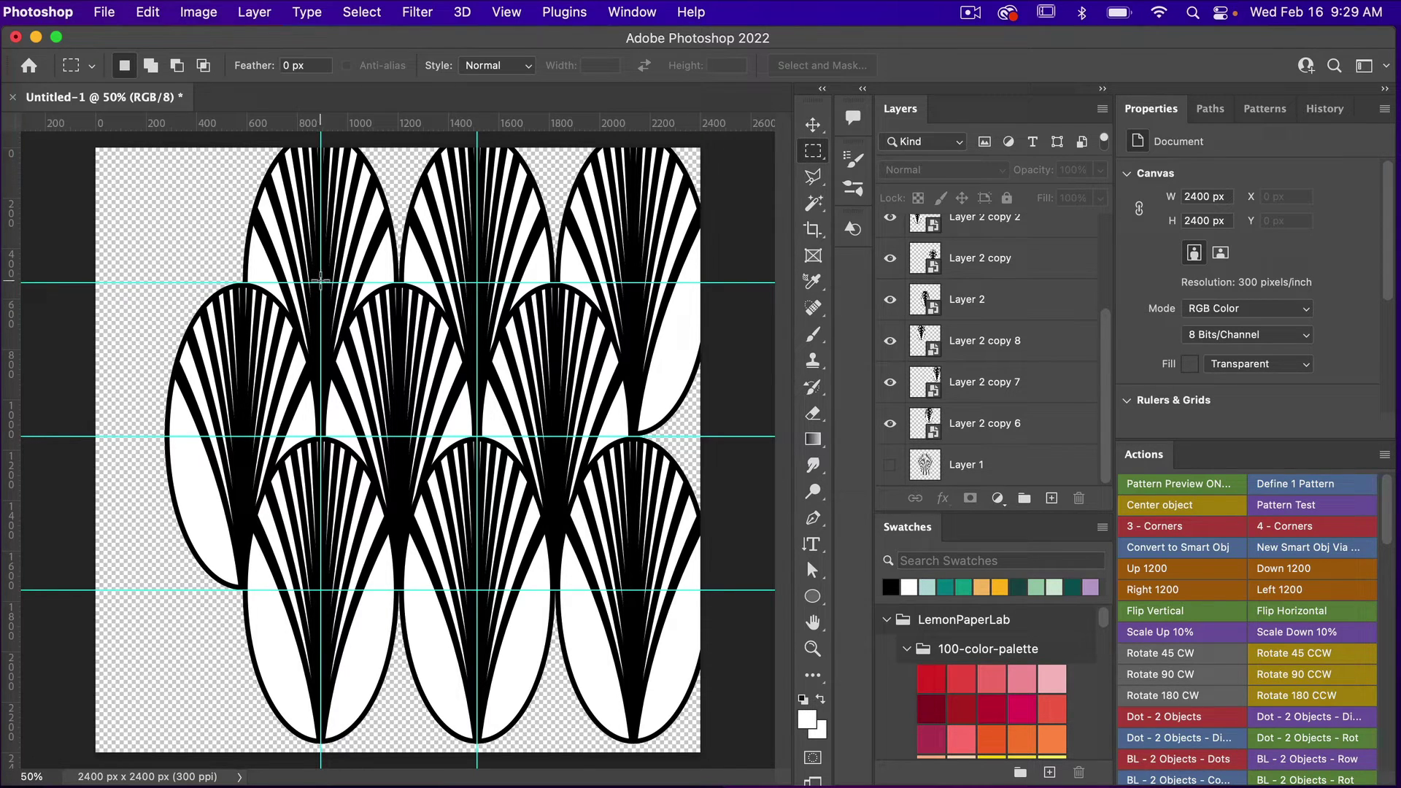
pyautogui.moveTo(320, 281); pyautogui.dragTo(476, 593)
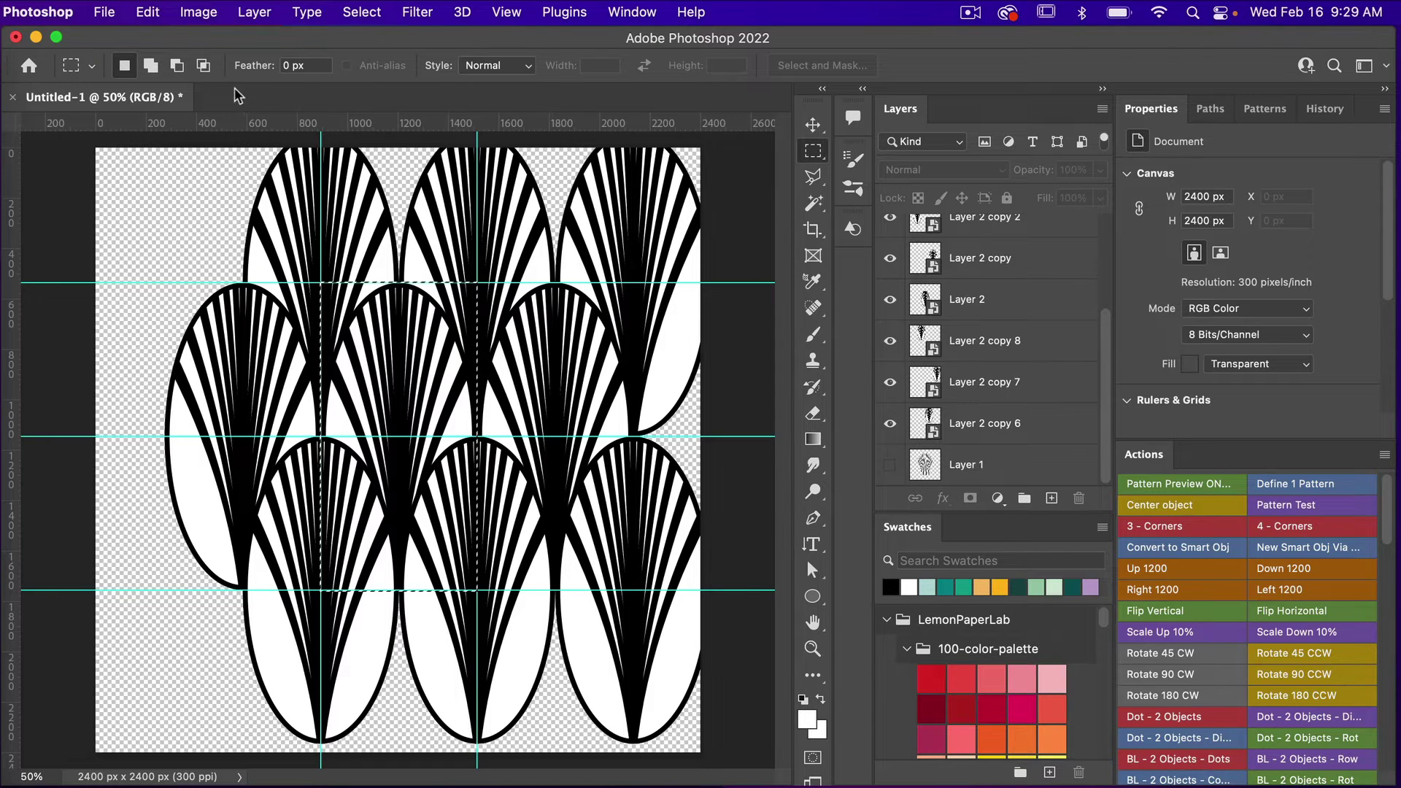
pyautogui.click(146, 13)
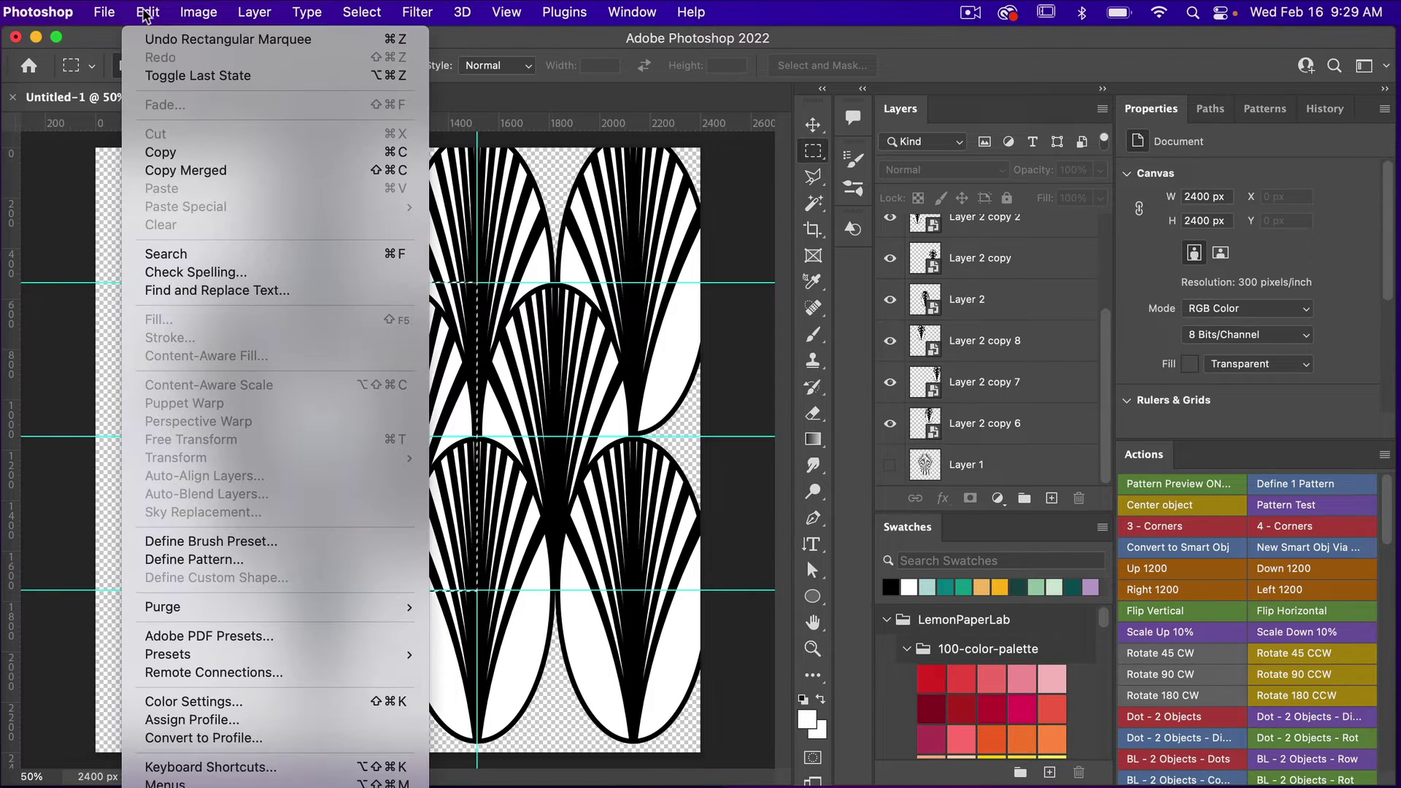
pyautogui.click(186, 560)
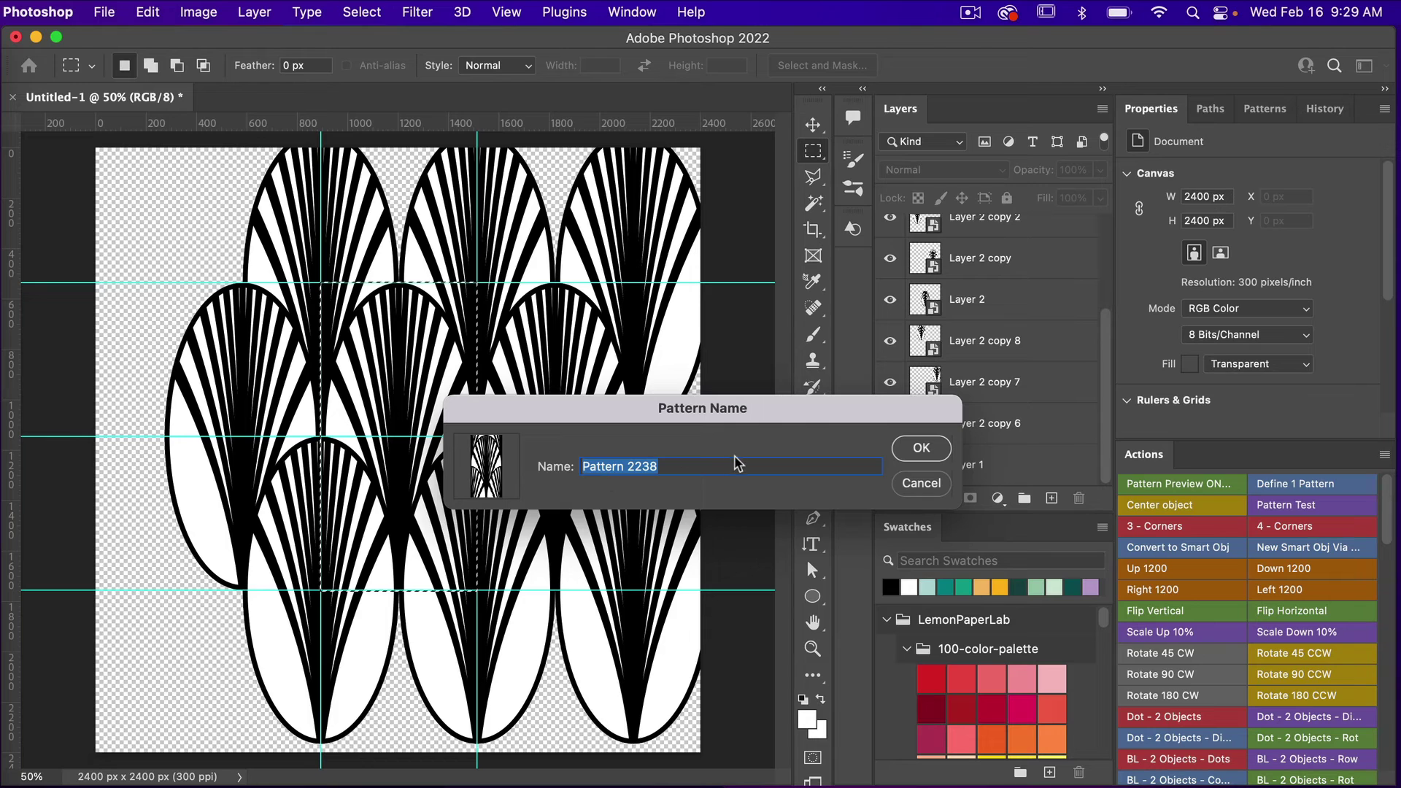
pyautogui.click(940, 451)
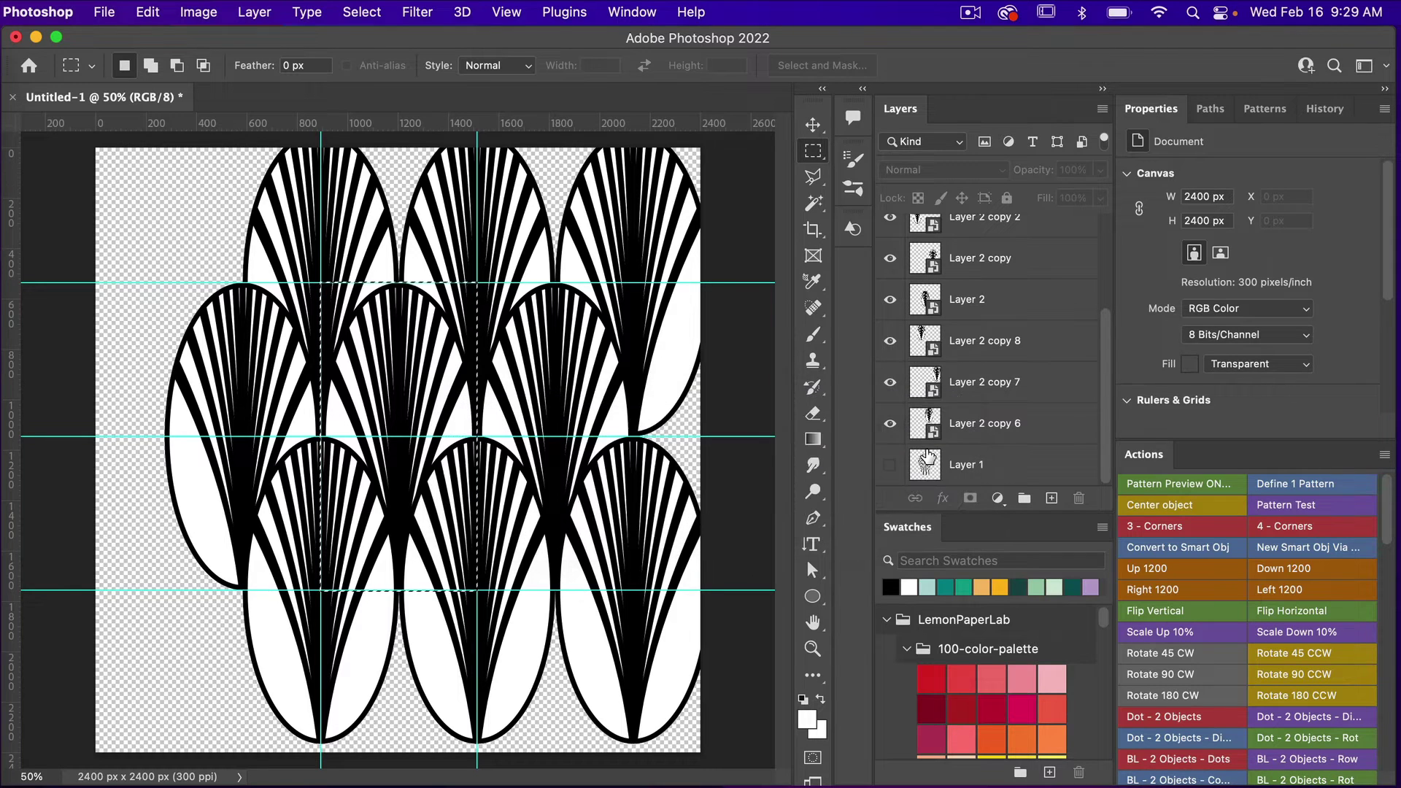
pyautogui.click(1263, 109)
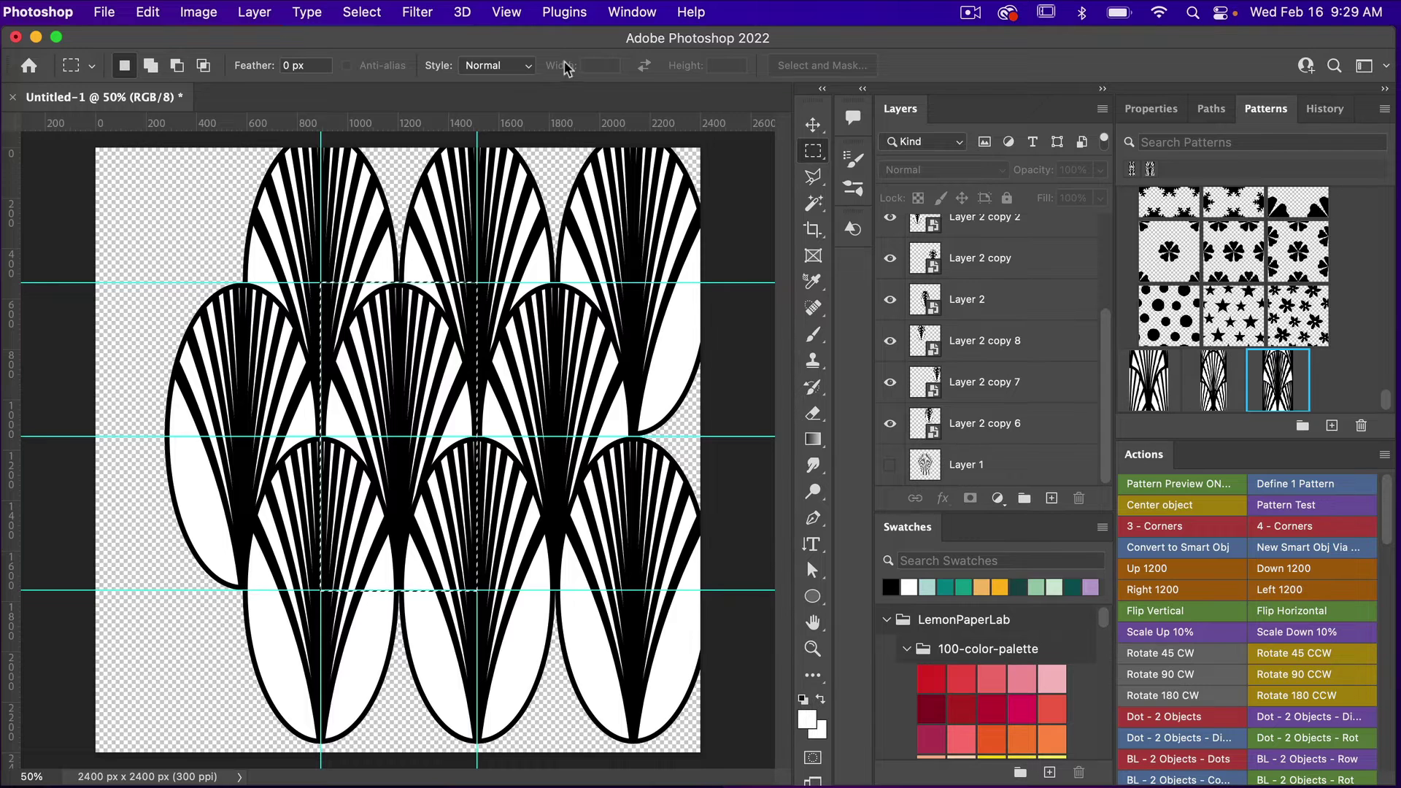
pyautogui.click(622, 13)
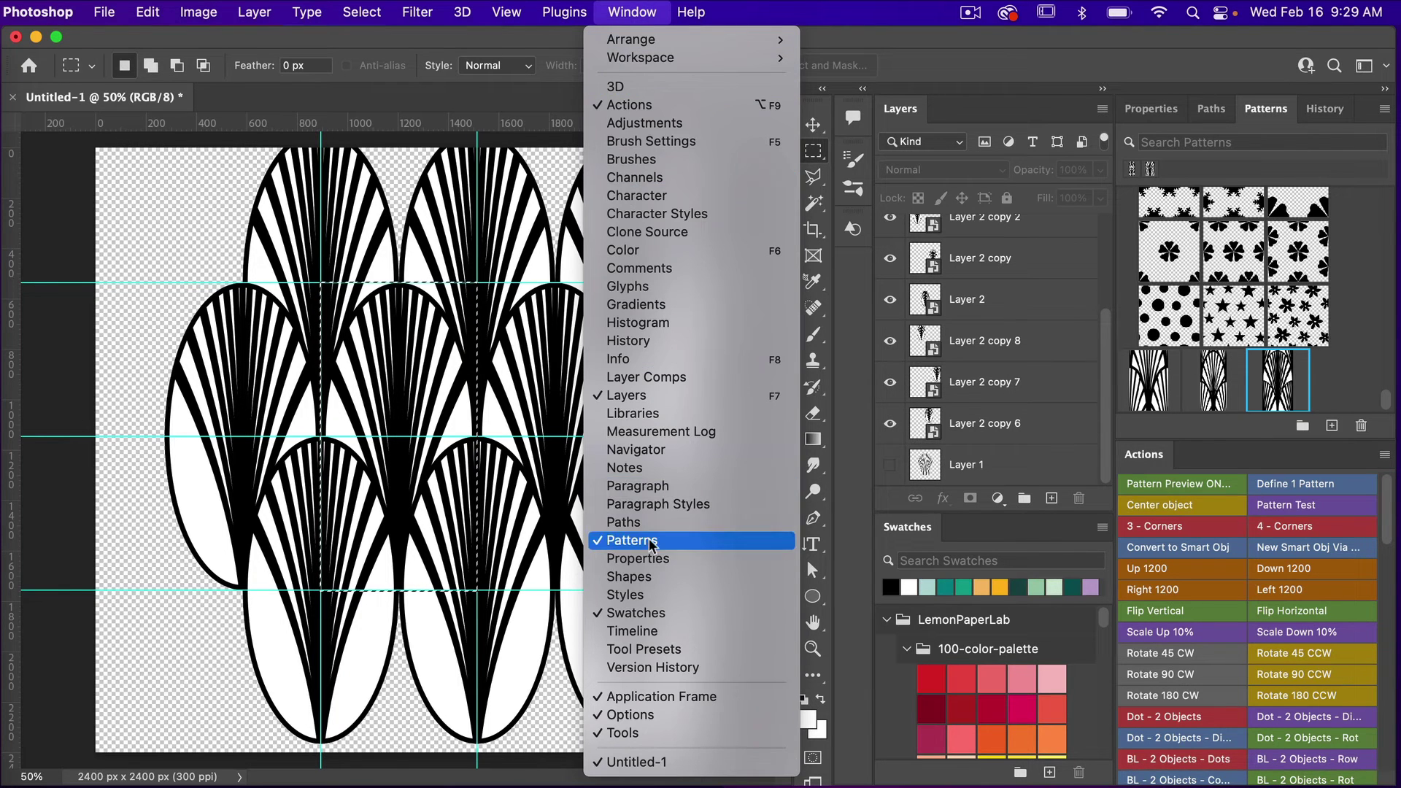
pyautogui.click(1346, 375)
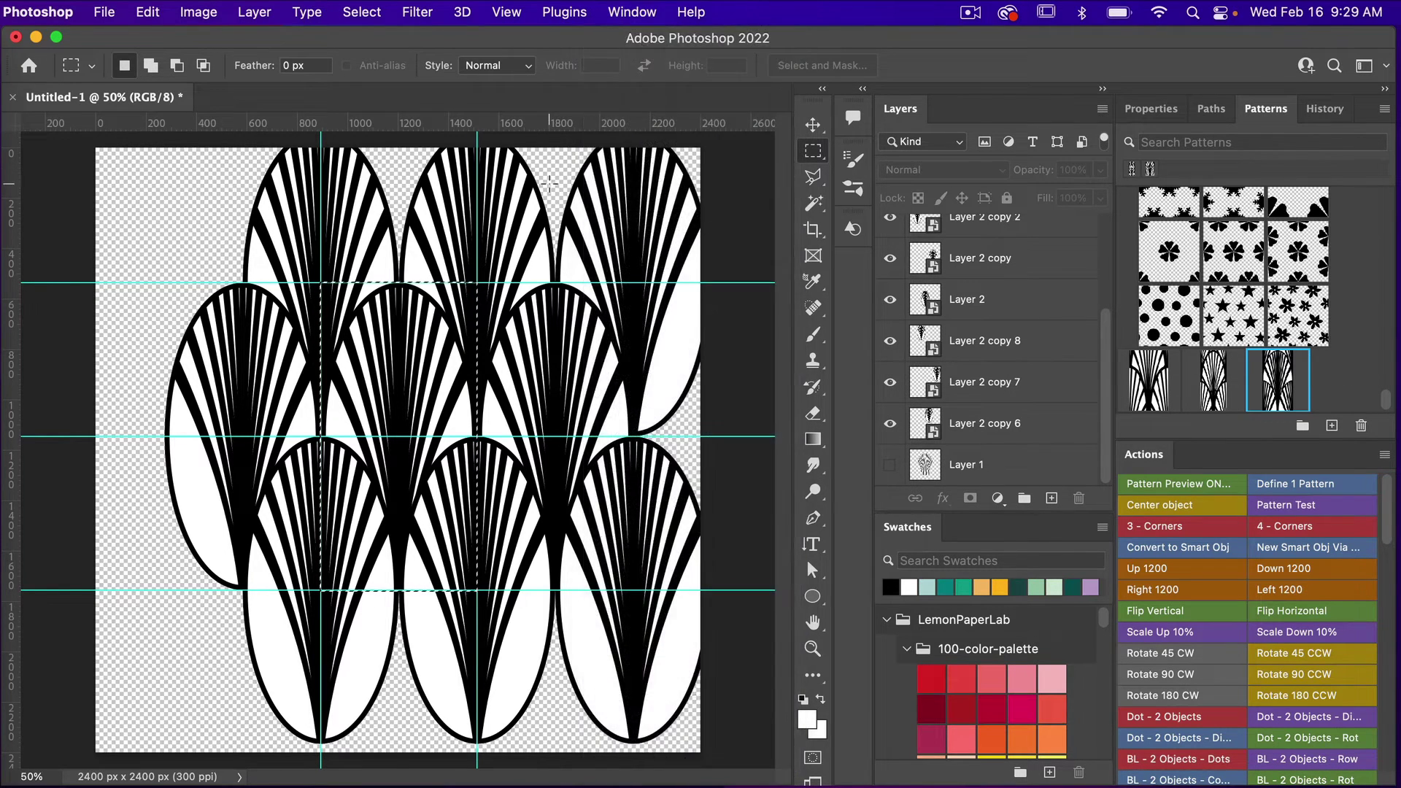
# - Create a new 3600 x 3600 px document at 300 ppi with an artboard and transparent background
pyautogui.click(104, 12)
pyautogui.click(111, 38)
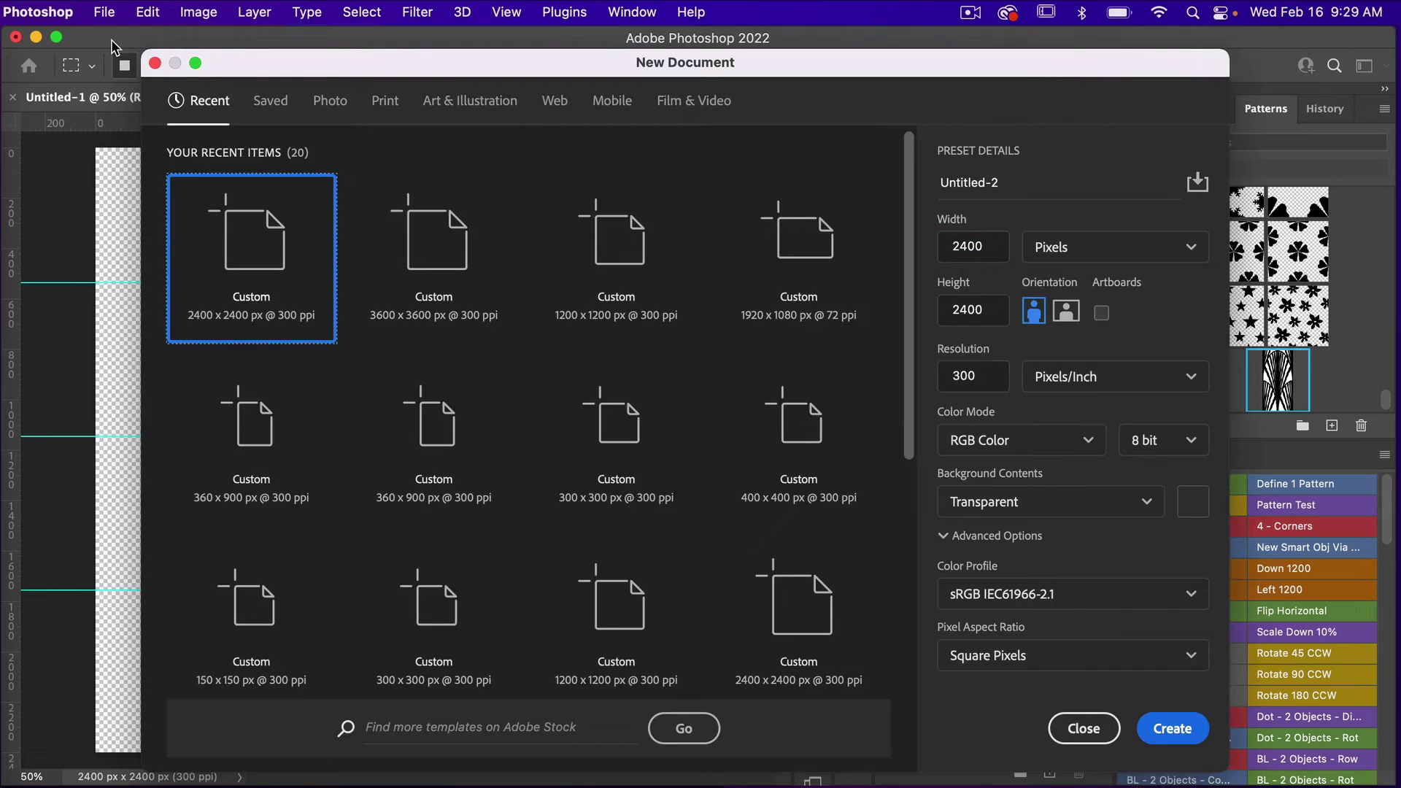
pyautogui.click(432, 244)
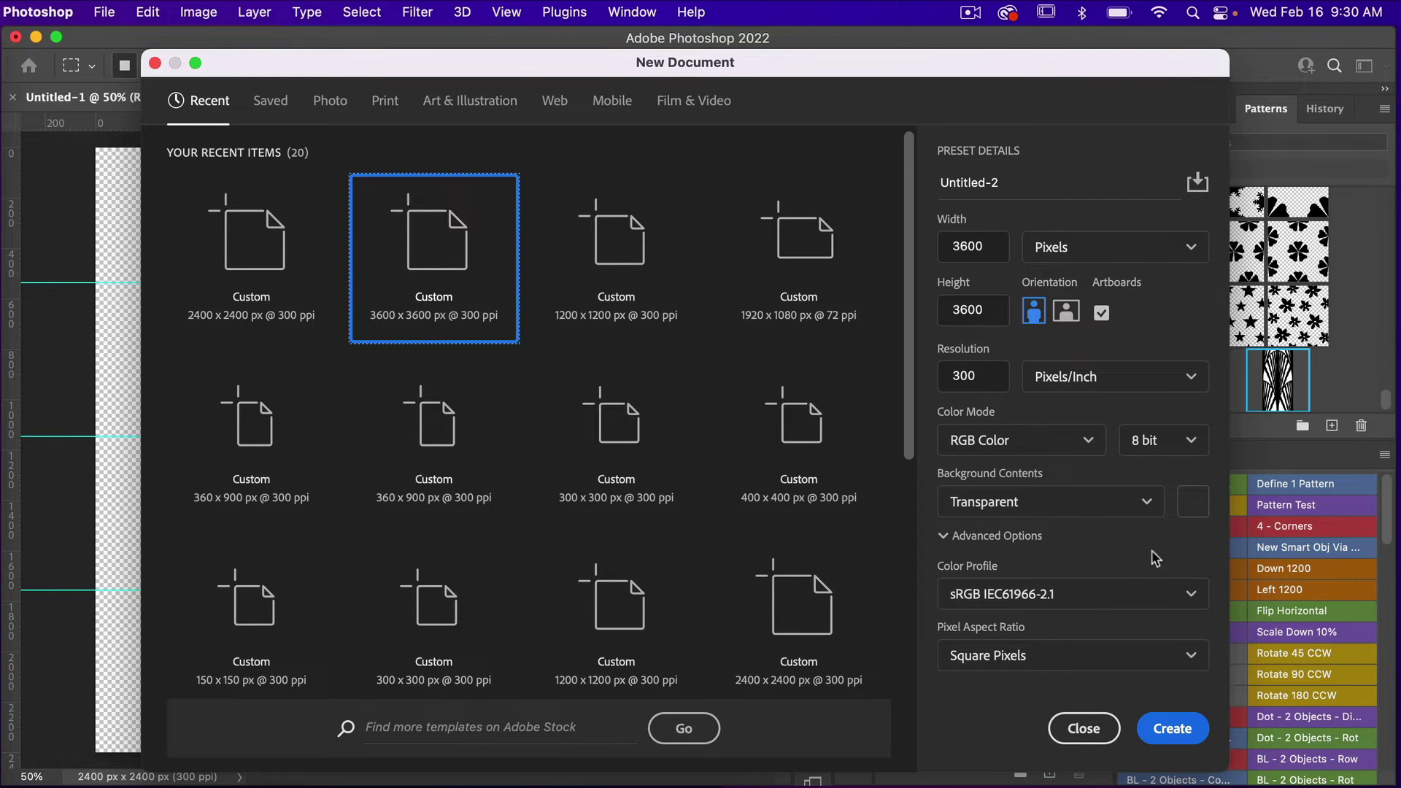
pyautogui.click(1167, 730)
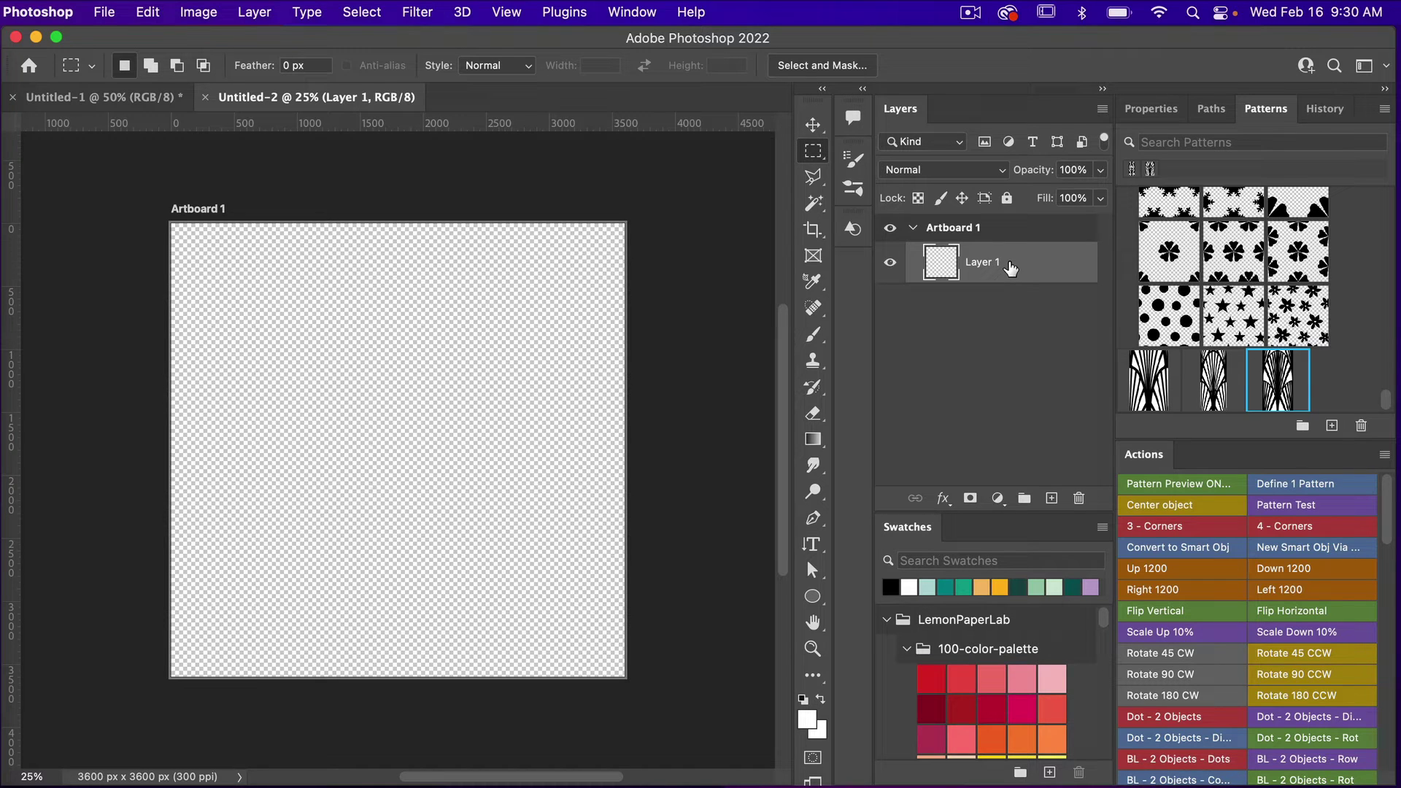
# - Run the Pattern Test action, hide Color Fill 2, and apply the new scallop pattern to Pattern Fill 1
pyautogui.click(1329, 505)
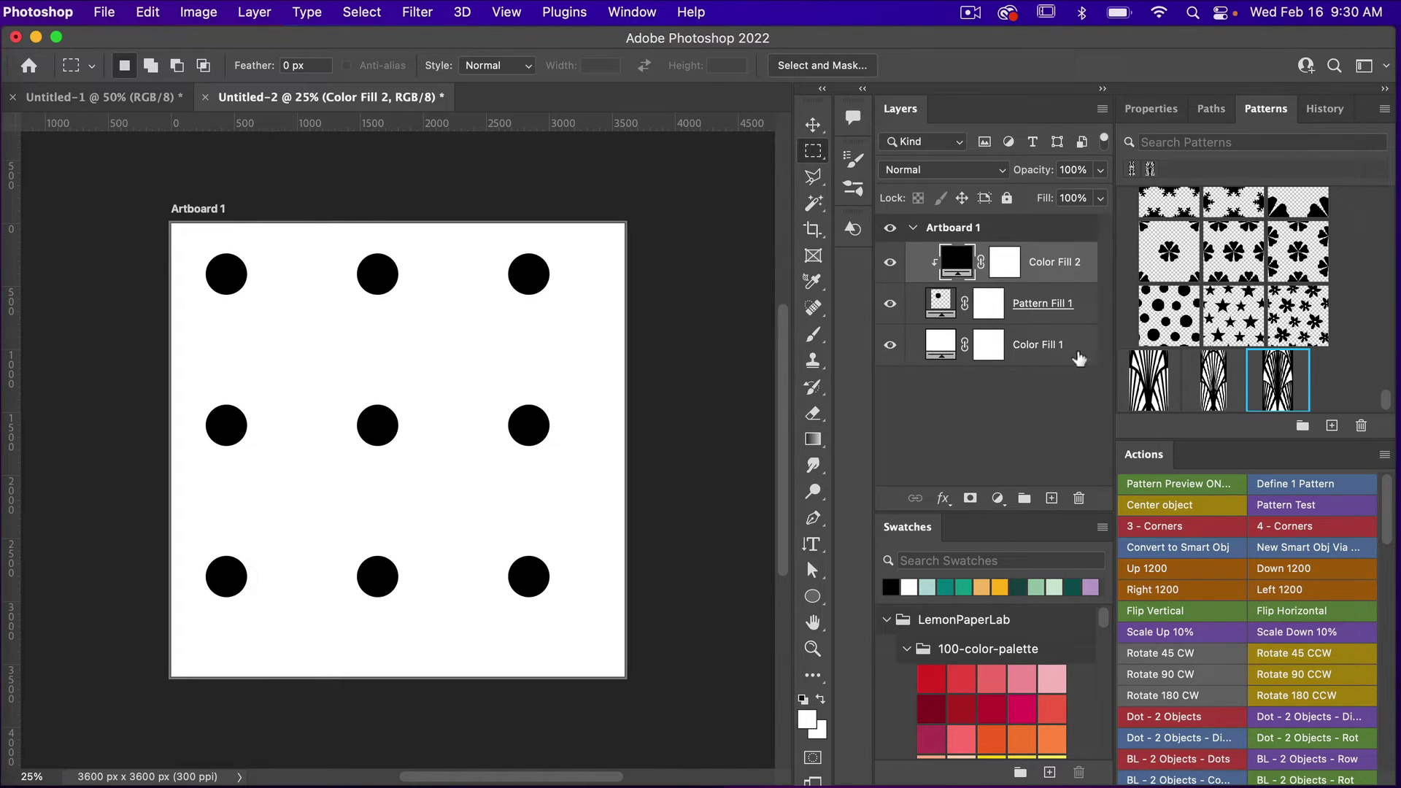
pyautogui.click(1030, 310)
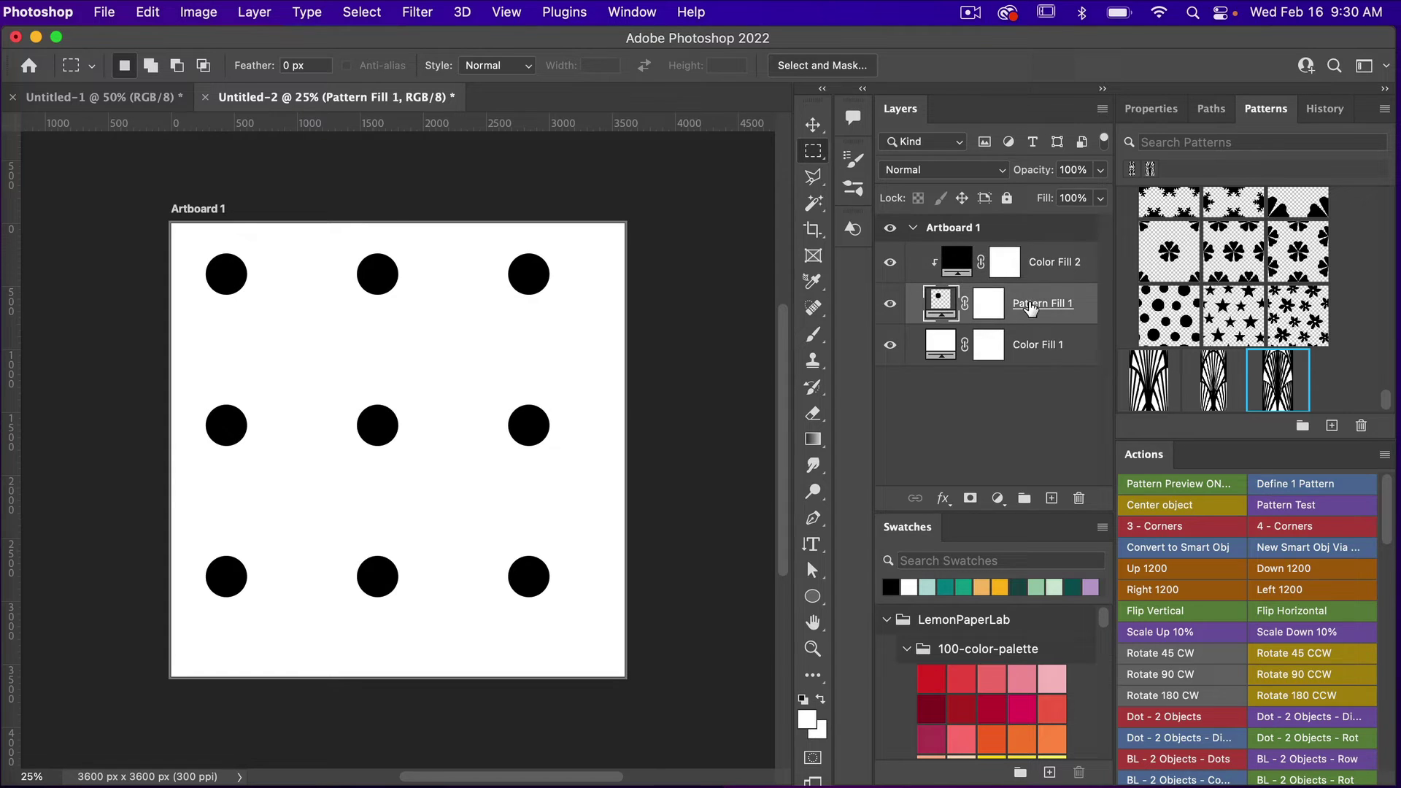
pyautogui.click(891, 264)
pyautogui.click(1280, 379)
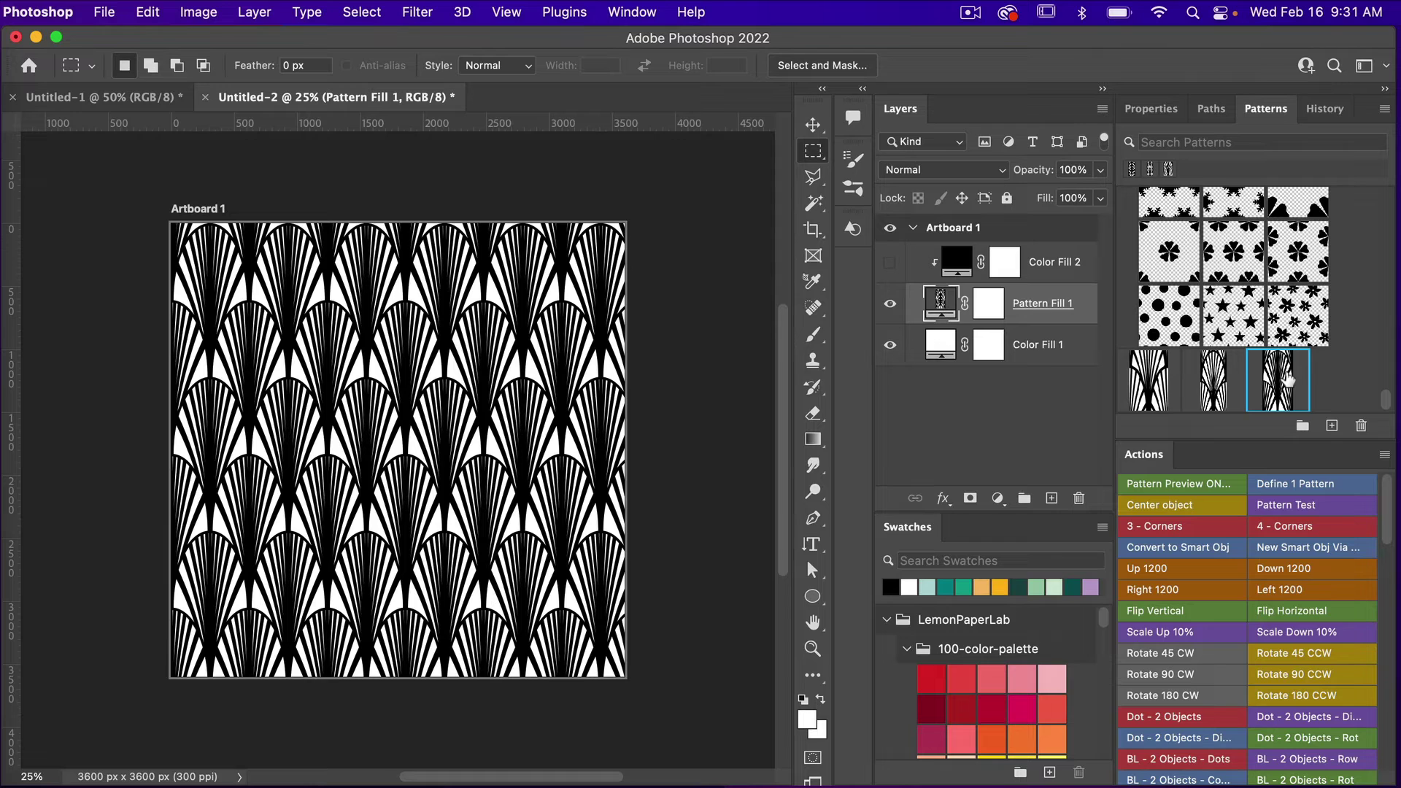
# - Create a new 620 x 1220 px document at 300 ppi with an artboard and transparent background
pyautogui.click(104, 12)
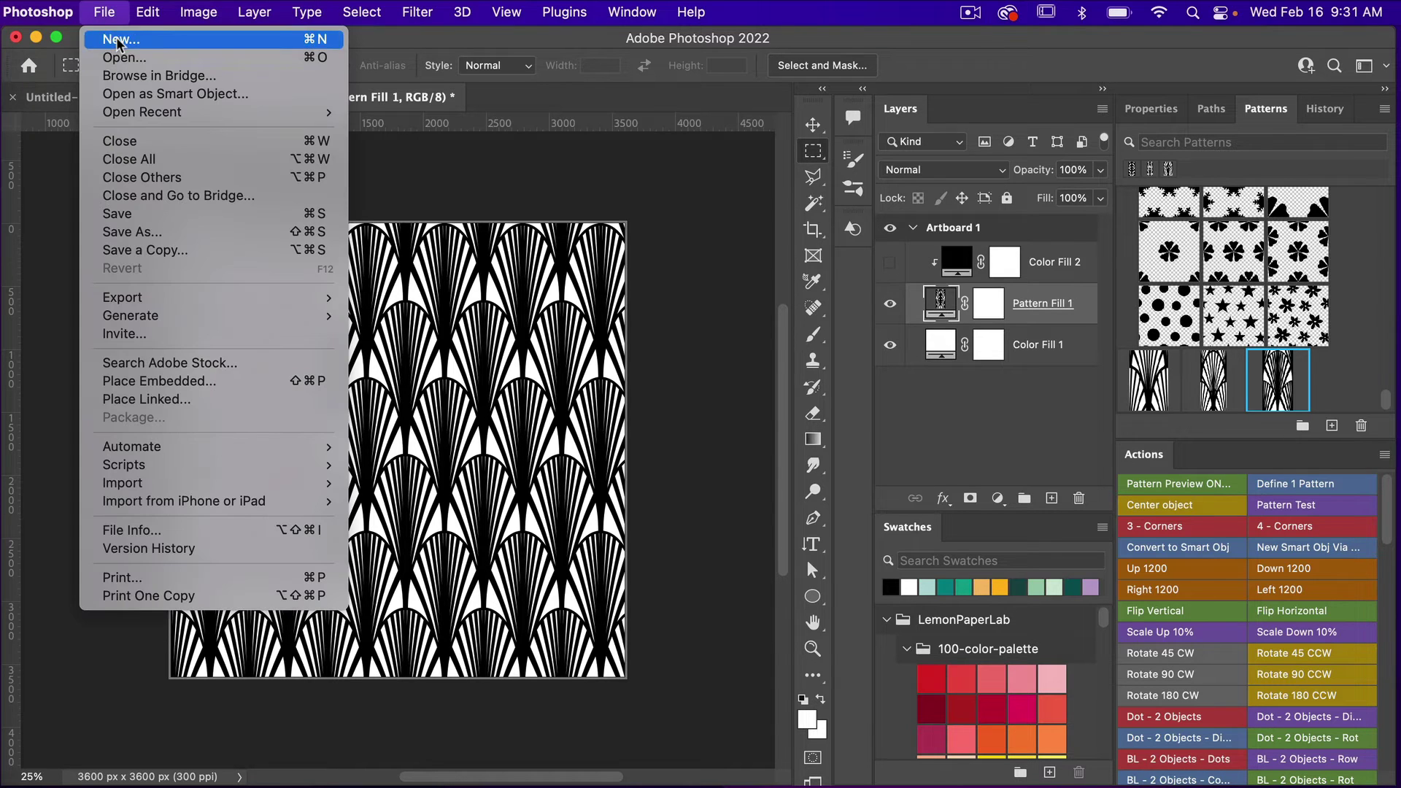
pyautogui.click(117, 42)
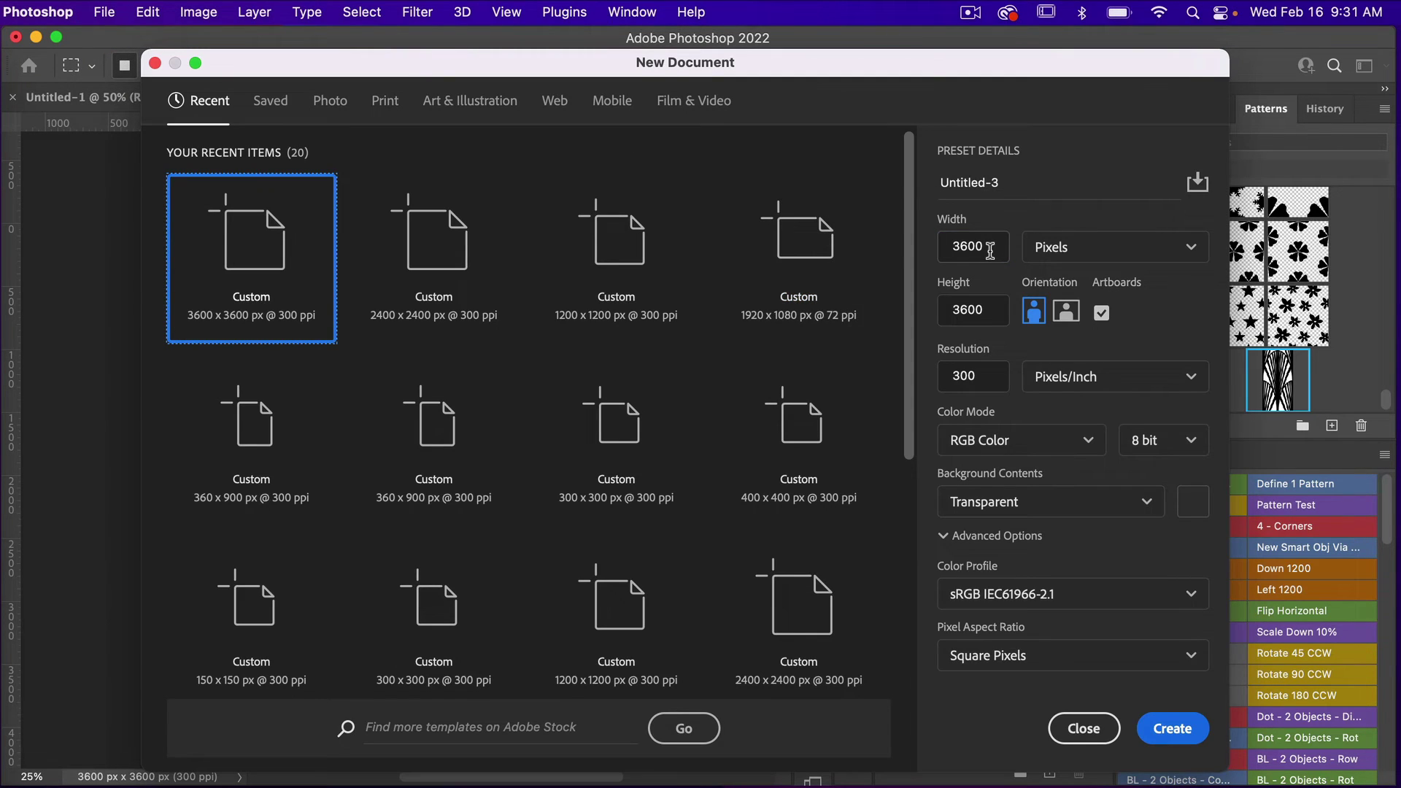
pyautogui.doubleClick(991, 251)
pyautogui.write('620')
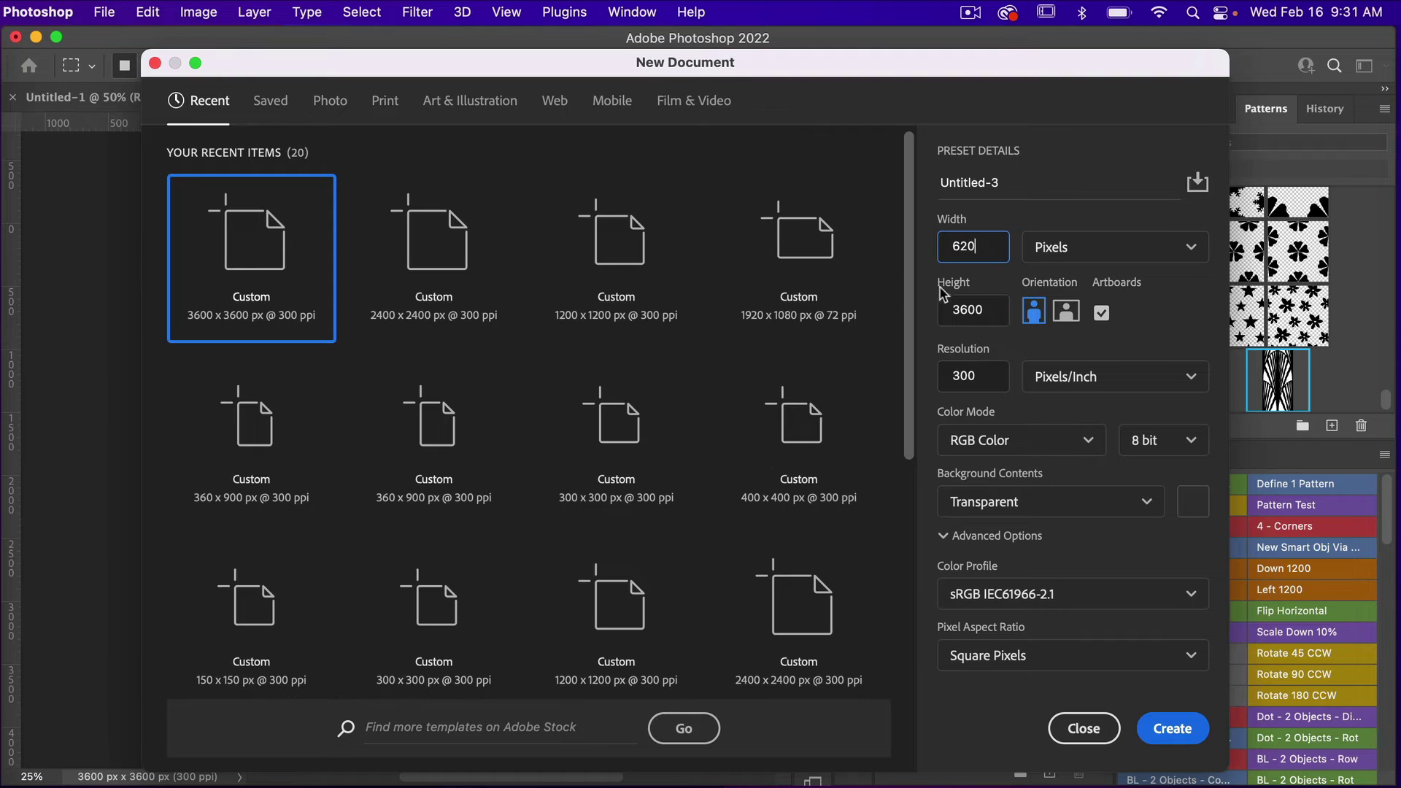
pyautogui.press('Tab')
pyautogui.write('1')
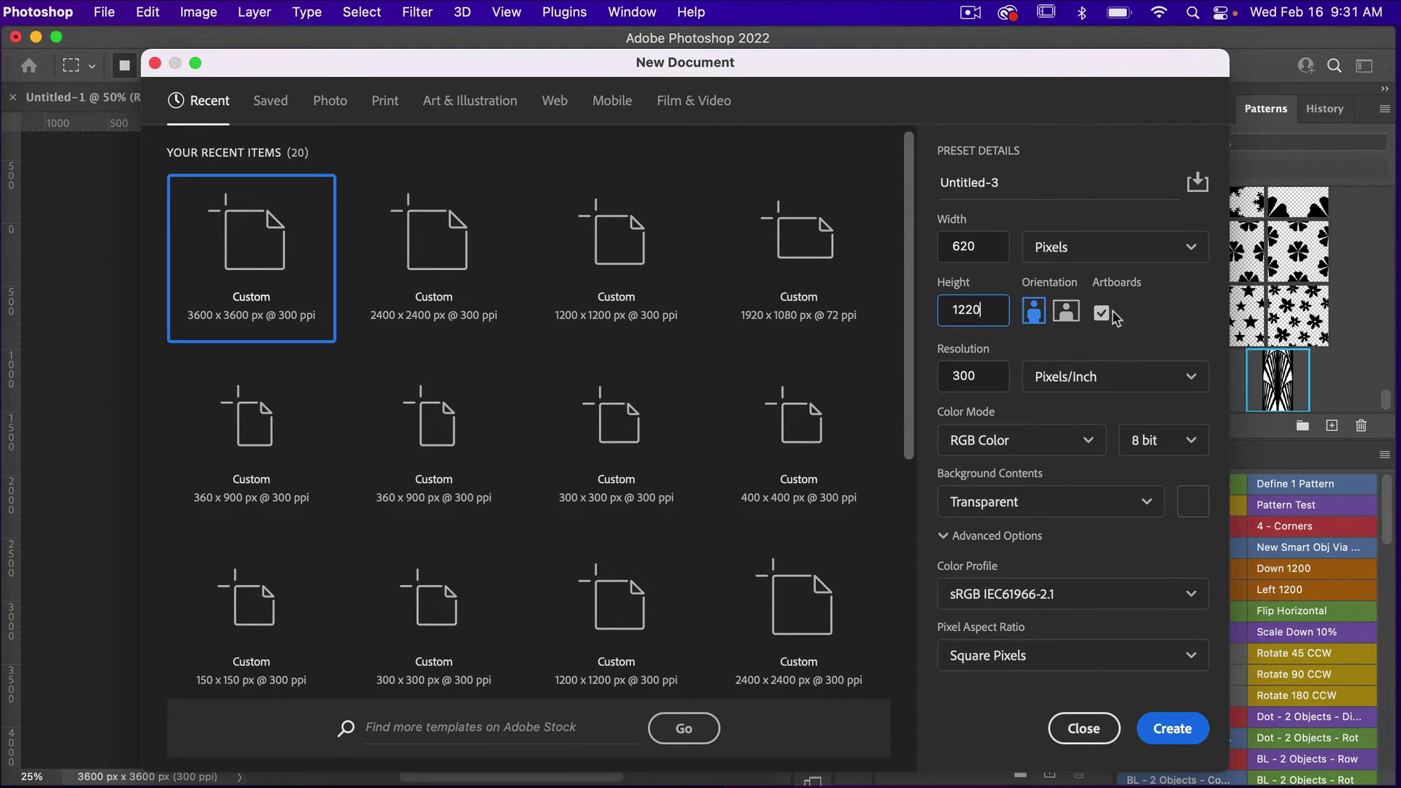
pyautogui.click(1170, 729)
# - Add a pattern fill layer at 100% scale, apply the scallop pattern to it, and rasterize the layer
pyautogui.click(998, 498)
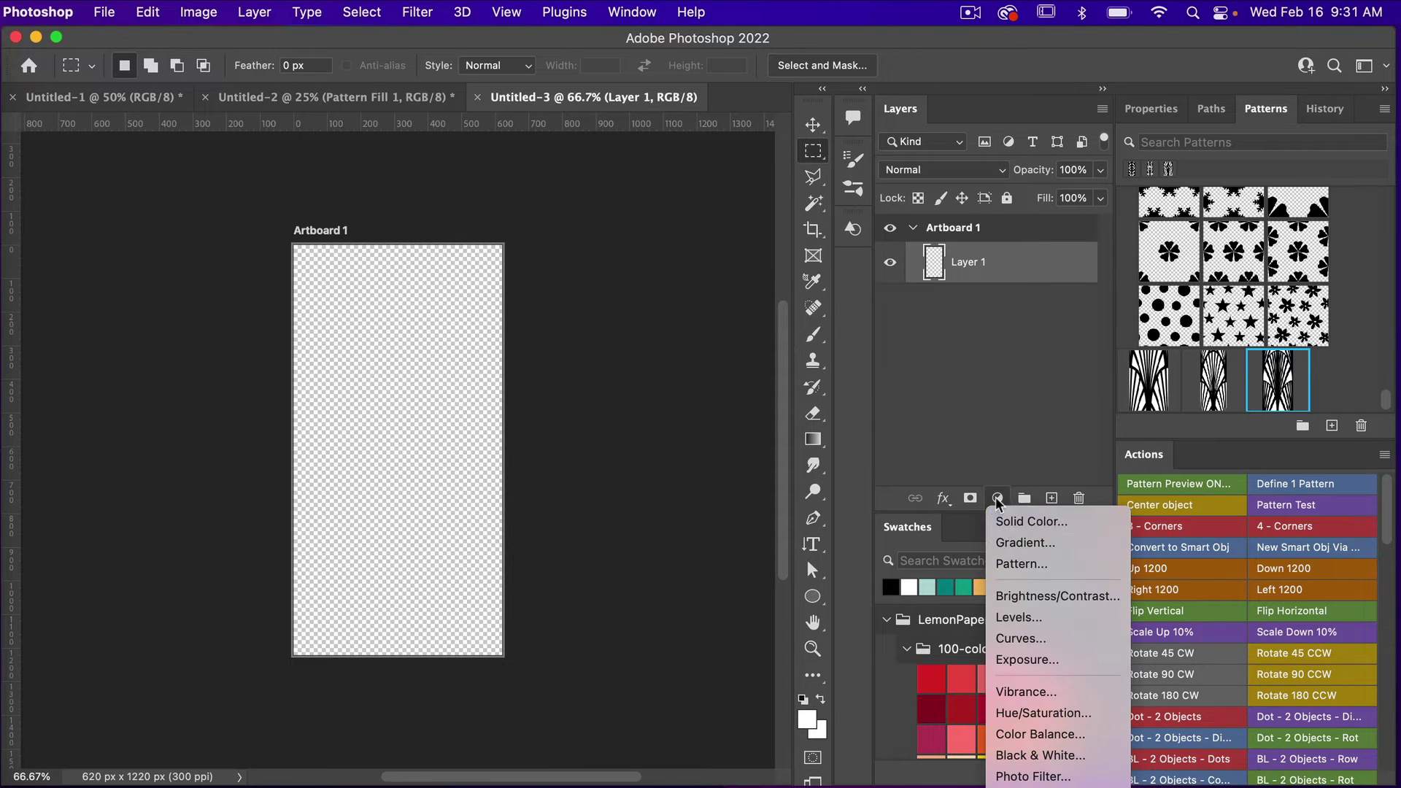
pyautogui.click(1218, 408)
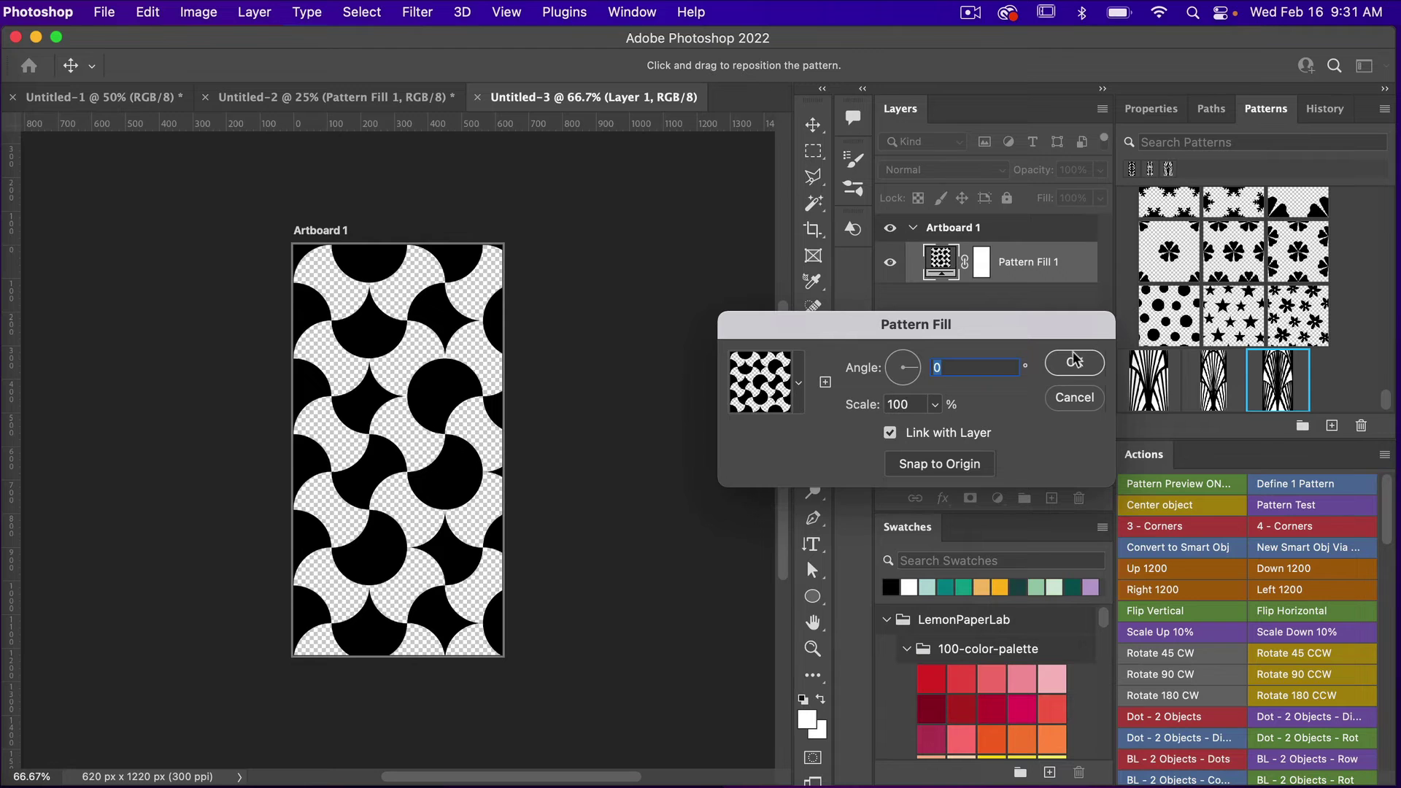
pyautogui.click(1070, 365)
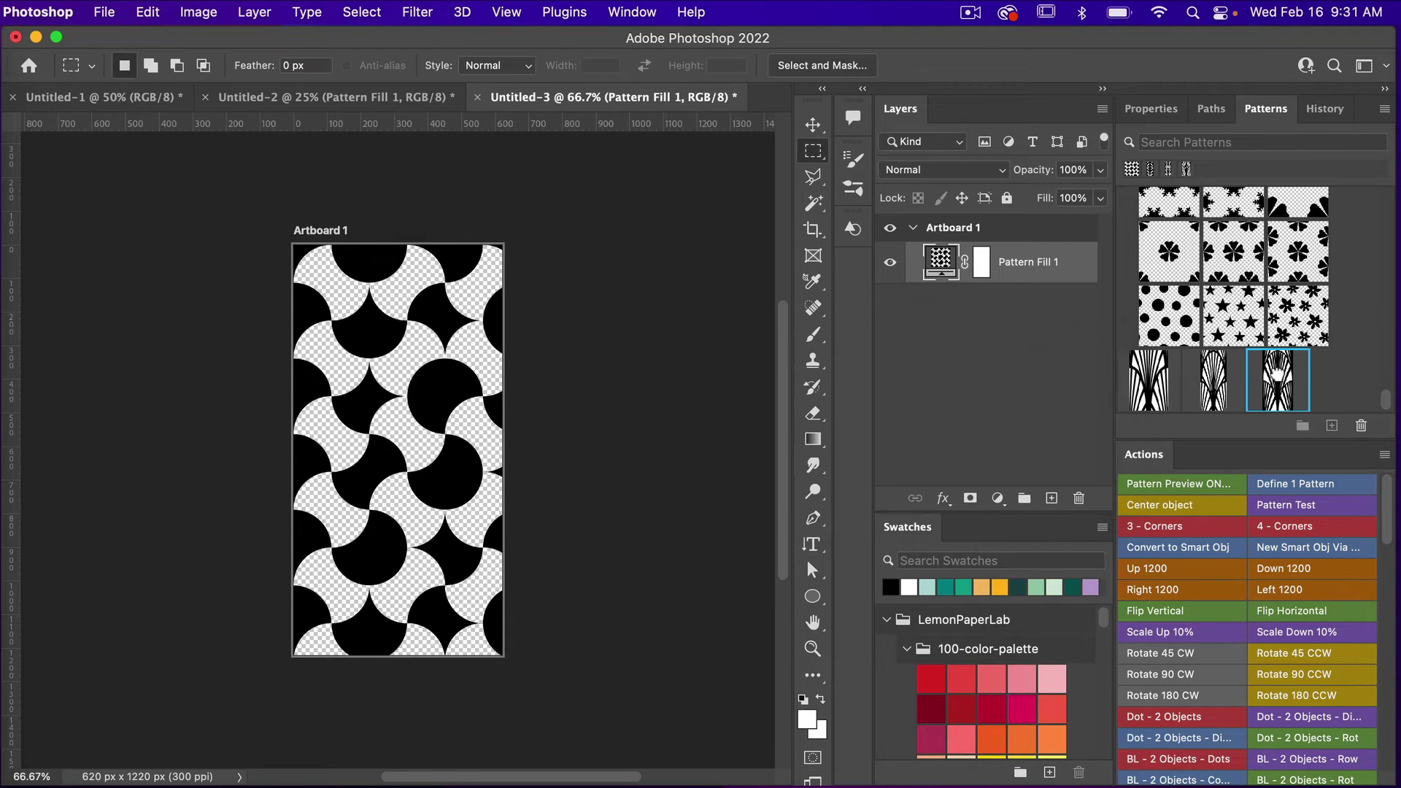
pyautogui.click(1279, 380)
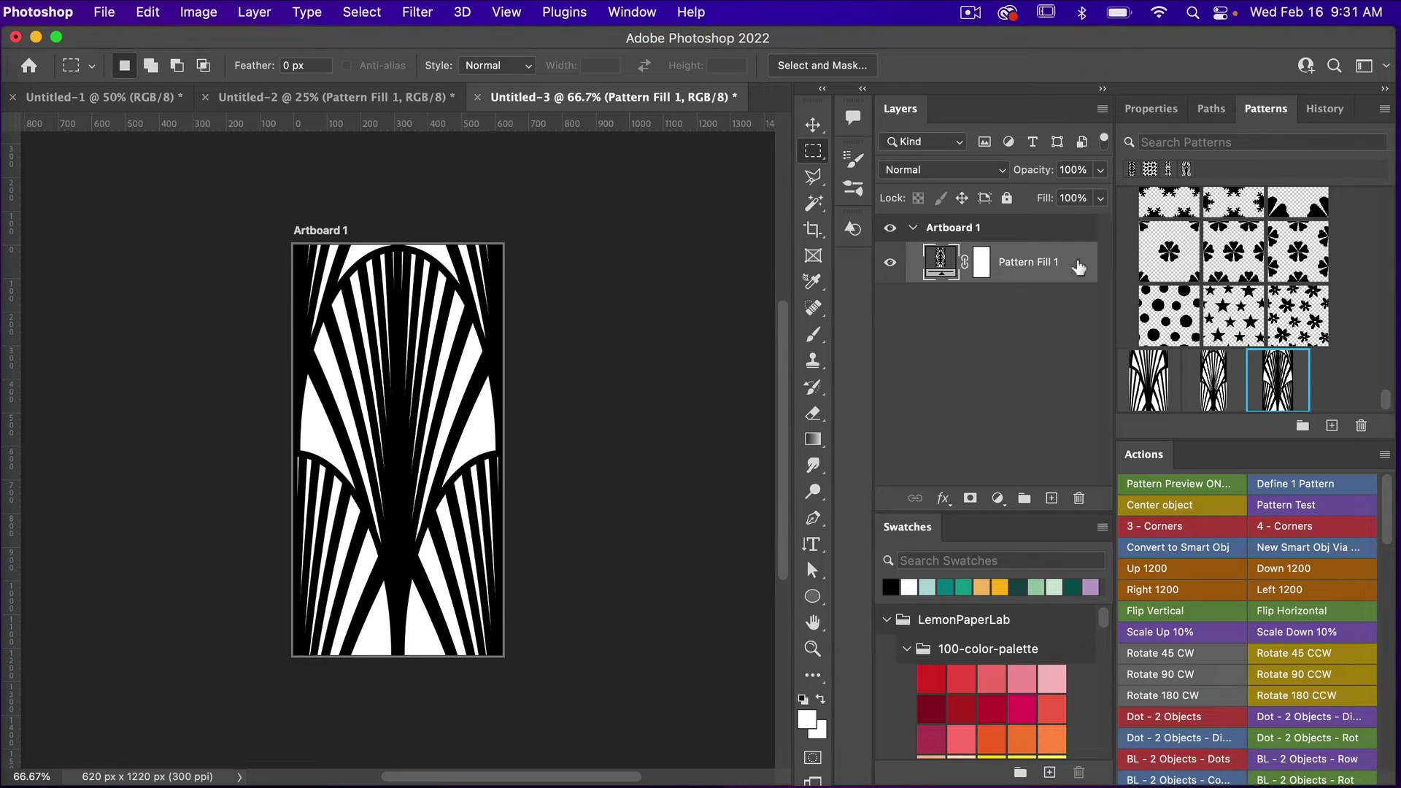
pyautogui.rightClick(1019, 268)
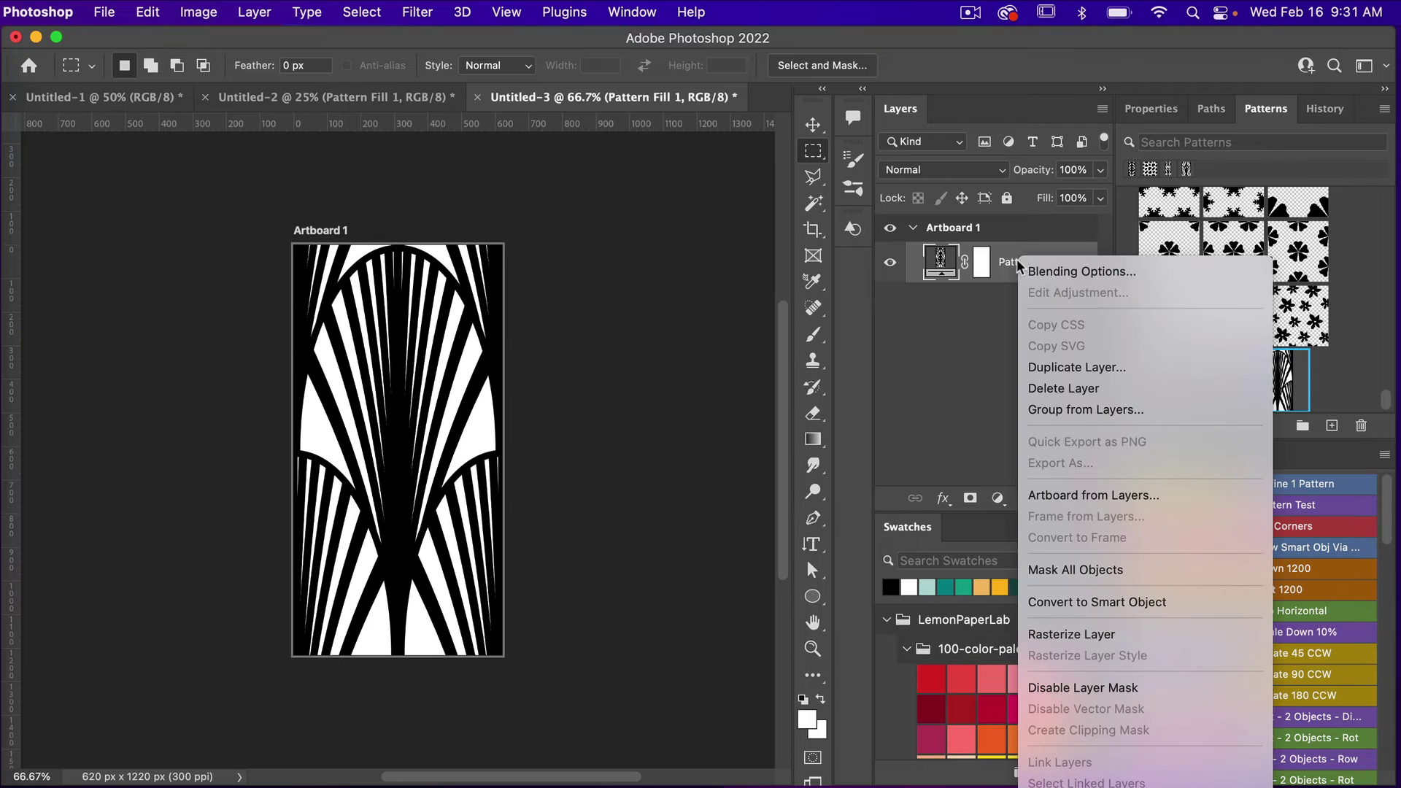
pyautogui.click(1057, 636)
# - Select the tile's black areas with the Magic Wand, copy them to a new layer, and hide Pattern Fill 1
pyautogui.press('w')
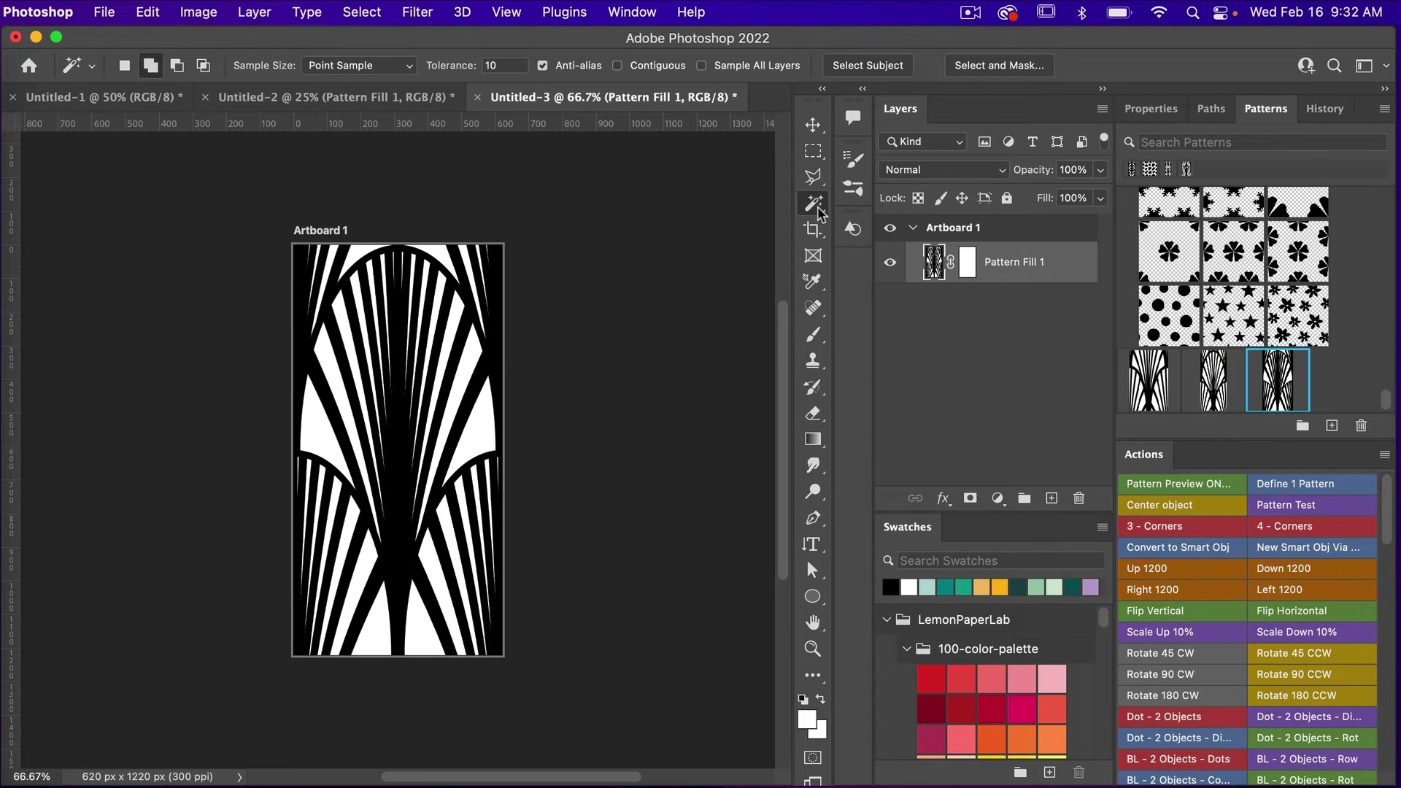
pyautogui.click(473, 392)
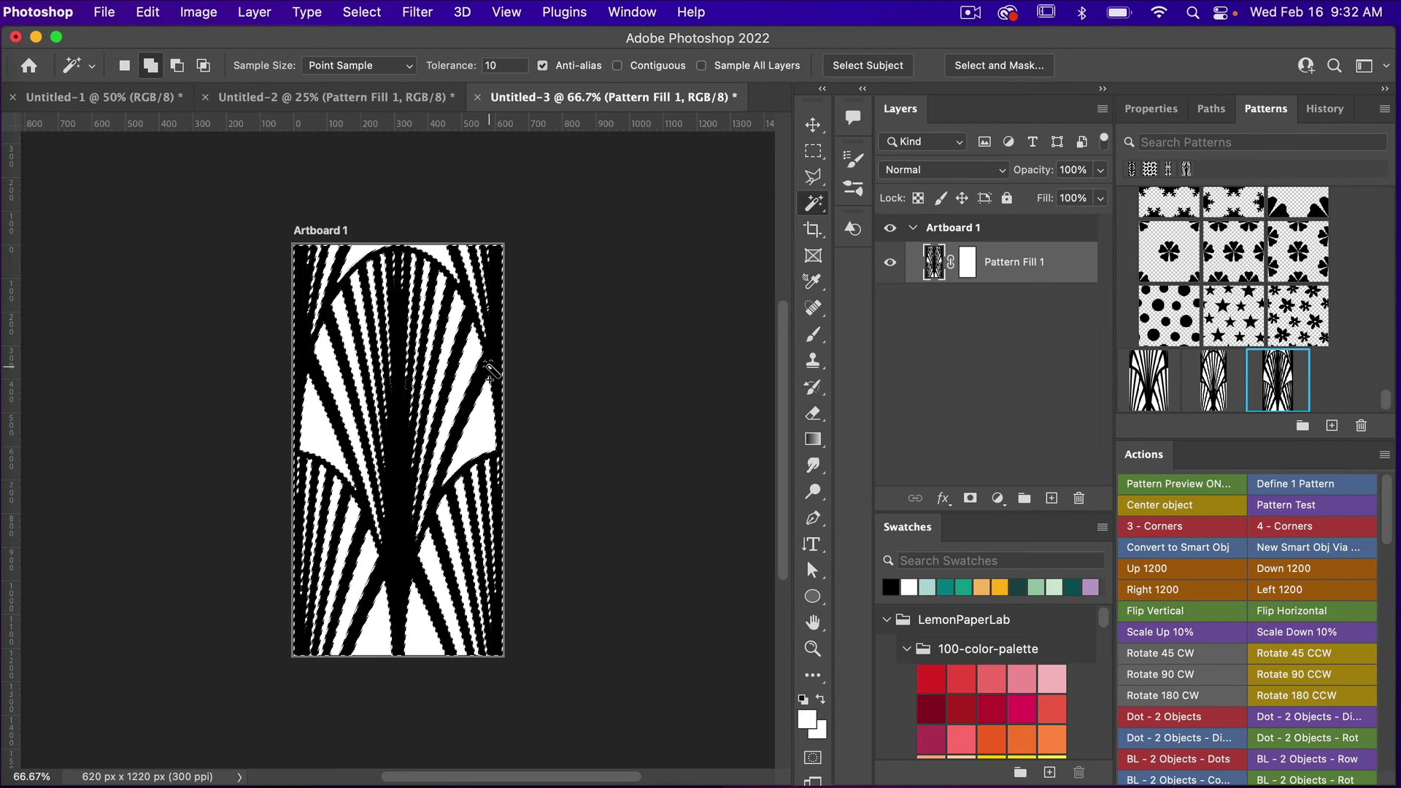
pyautogui.press('super+j')
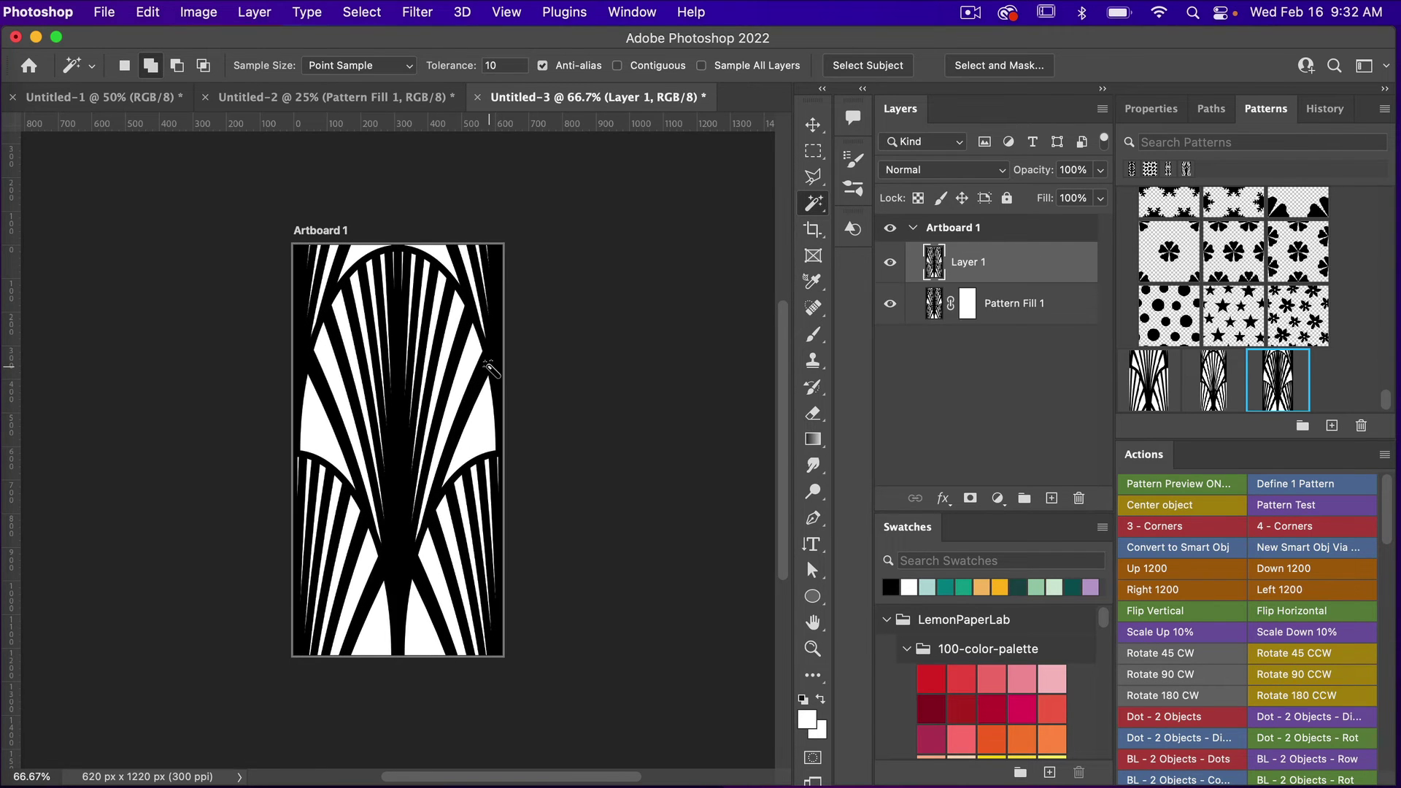
pyautogui.click(890, 305)
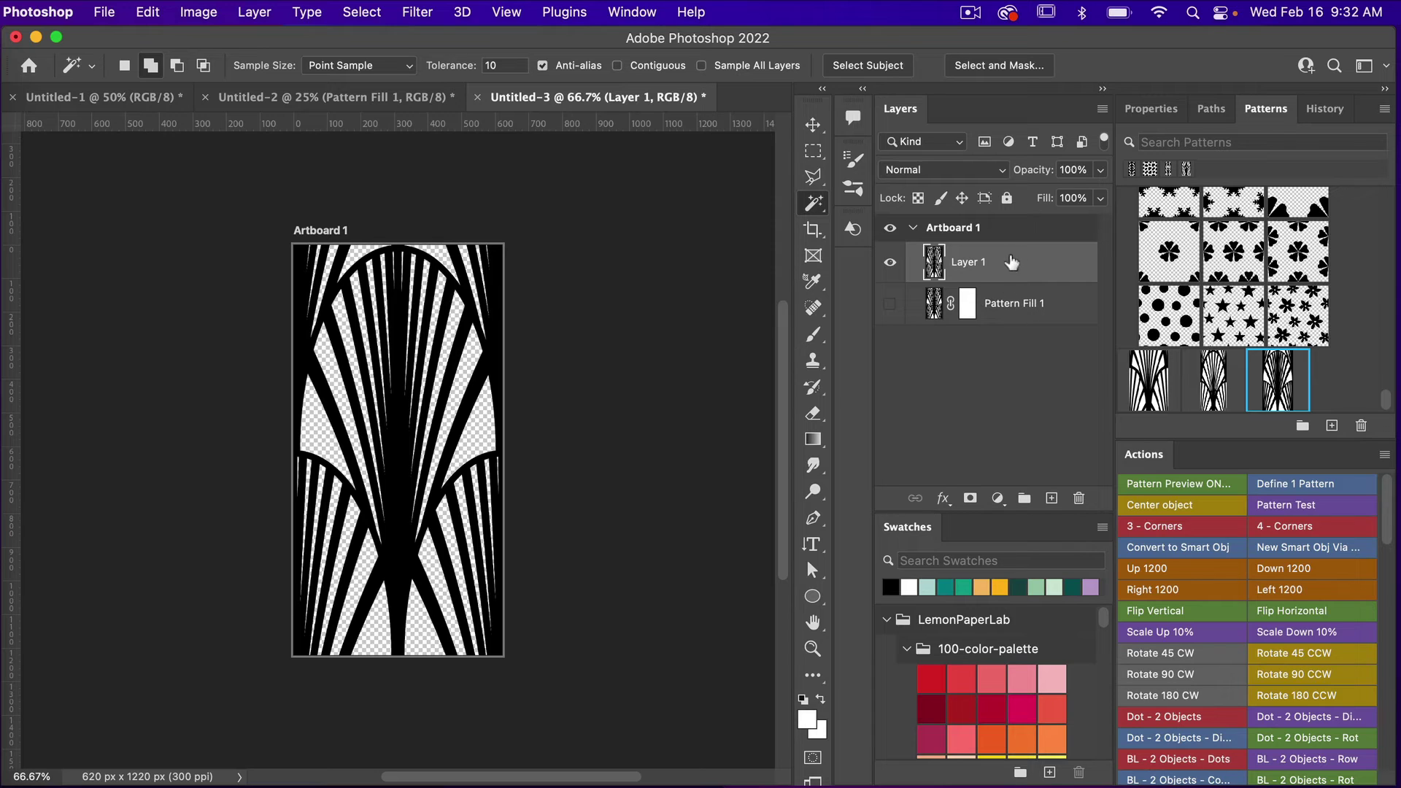
# - Run the Define 1 Pattern action on the black-only tile and switch to the Untitled-2 document
pyautogui.click(1330, 490)
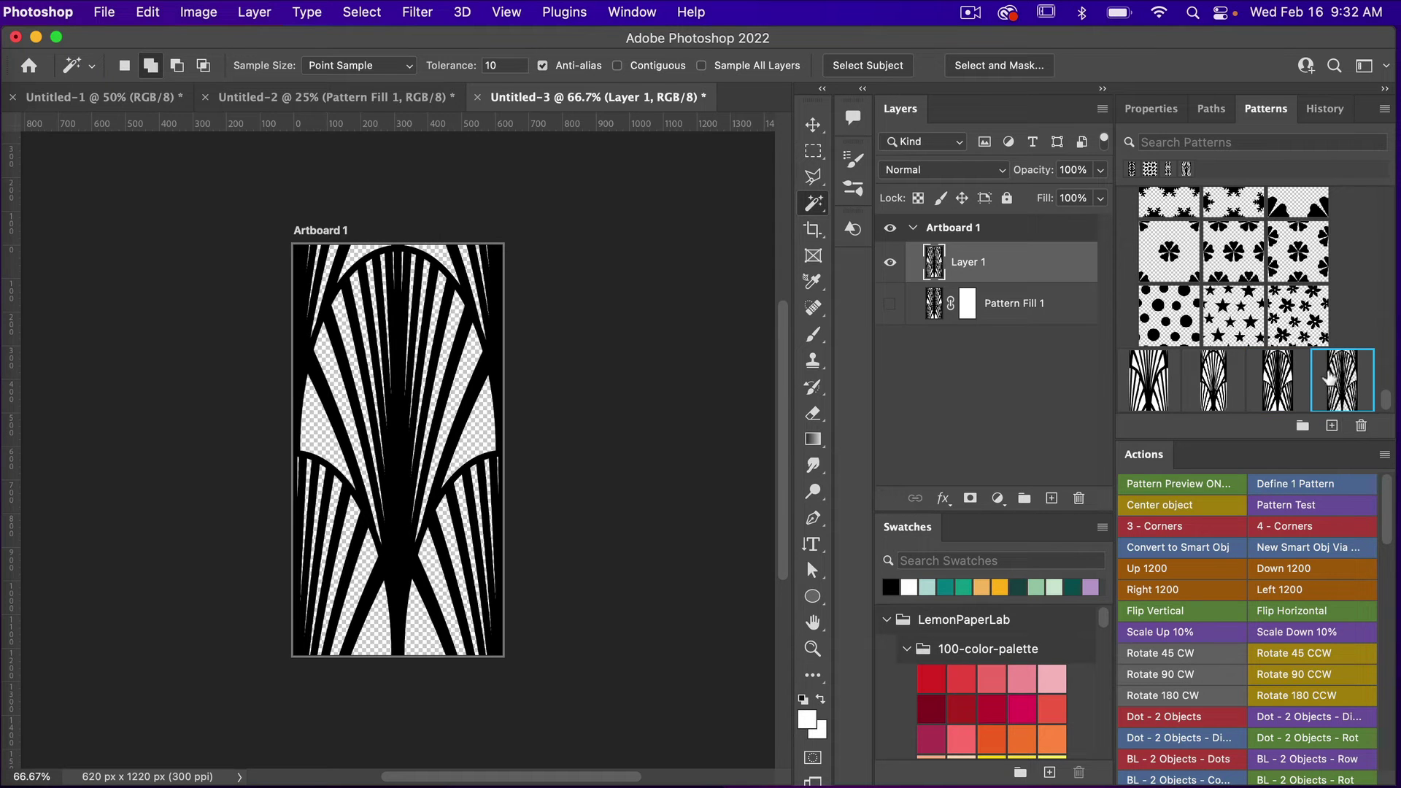
pyautogui.click(348, 98)
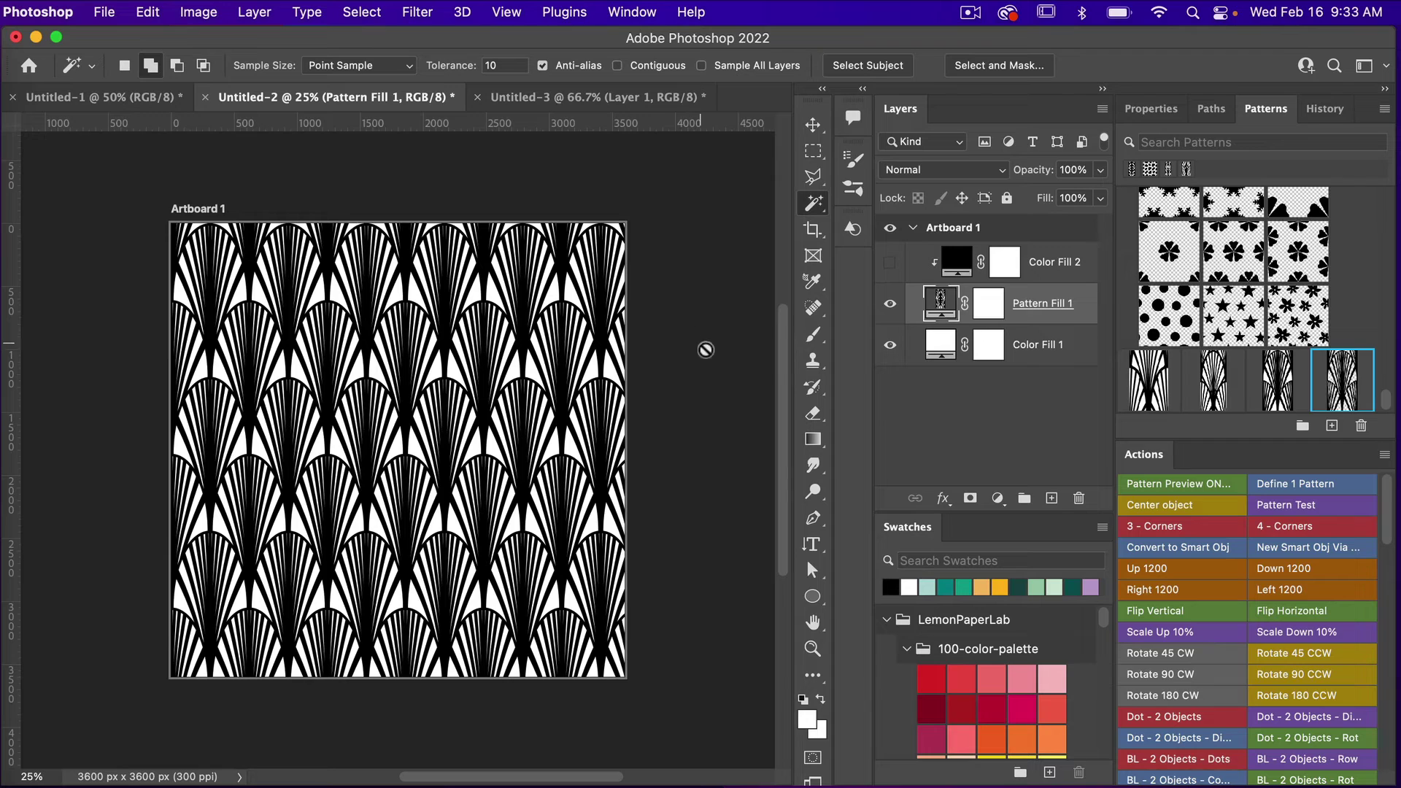
# - Apply the transparent black-only scallop pattern to Pattern Fill 1 and show the clipped Color Fill 2 layer
pyautogui.click(1338, 379)
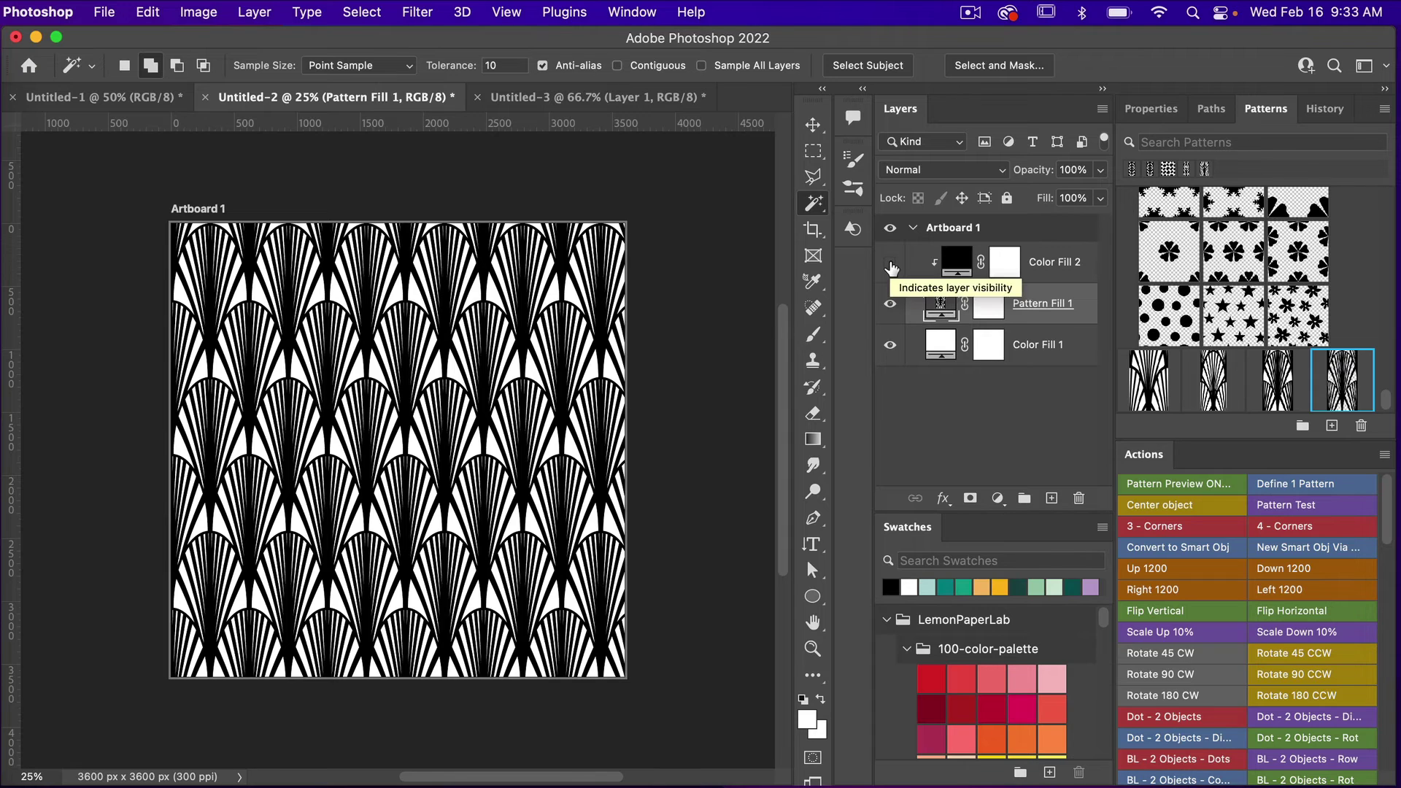
pyautogui.click(891, 265)
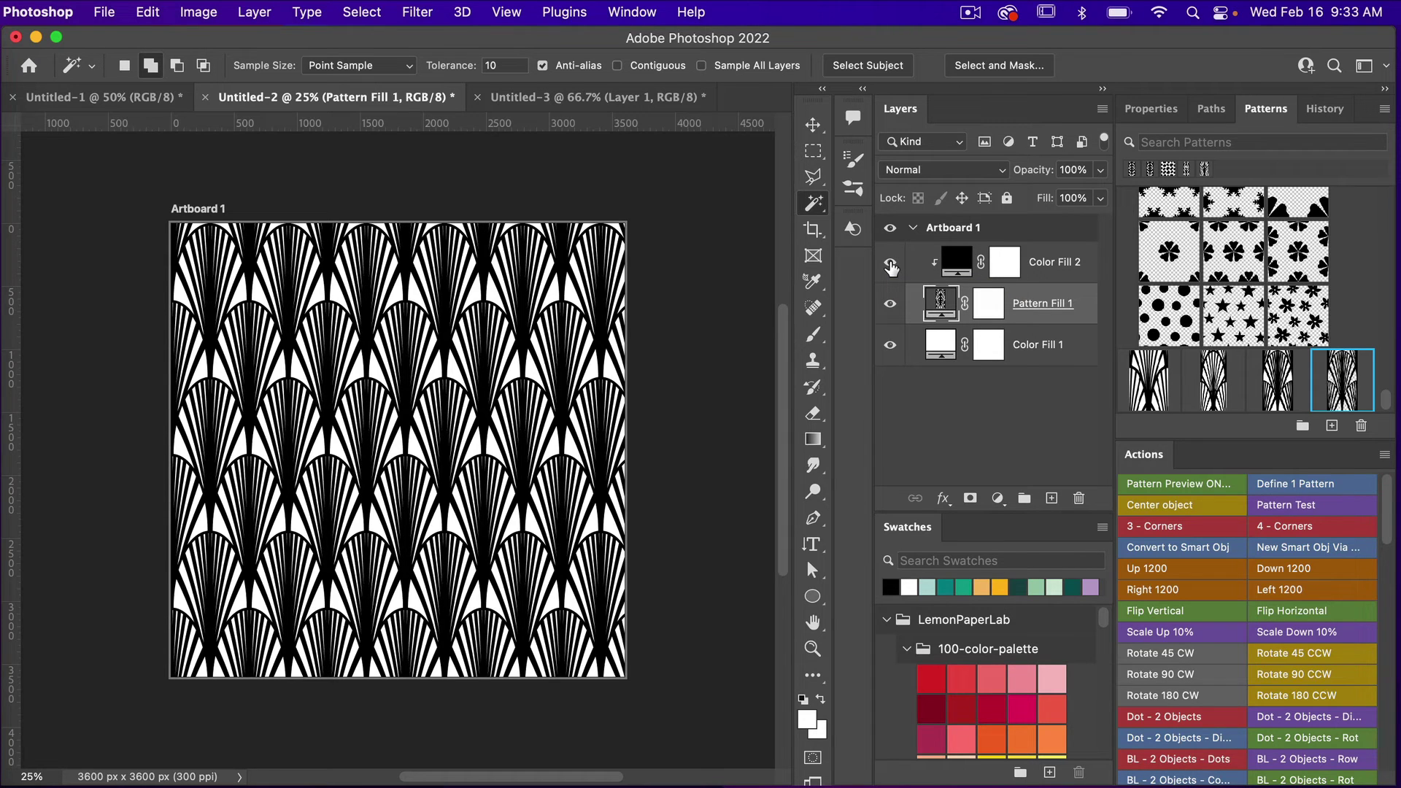
# - Recolor the scallop pattern by setting Color Fill 2 to dark green and the background Color Fill 1 to light green
pyautogui.click(1051, 266)
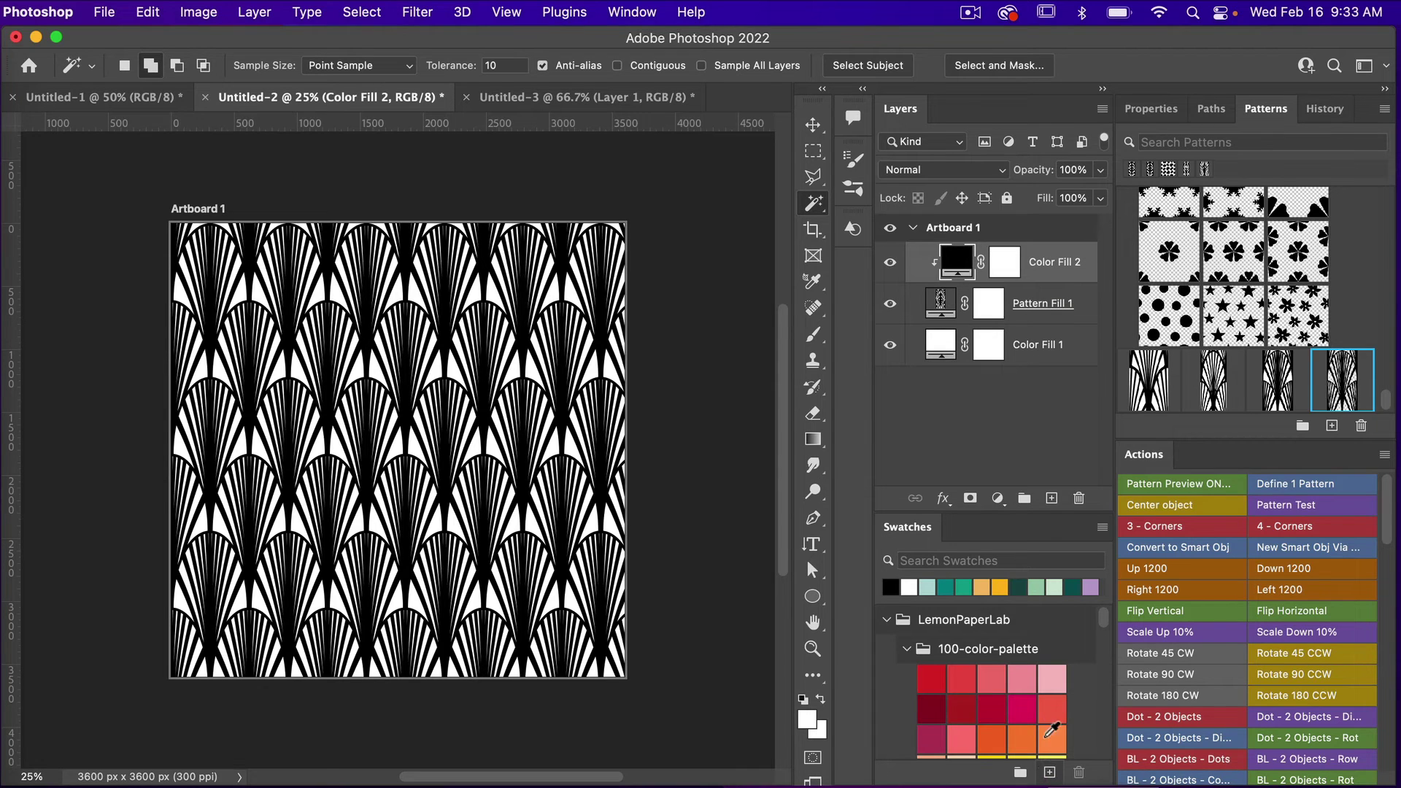
pyautogui.scroll(-5, 1051, 657)
pyautogui.scroll(-6, 1053, 701)
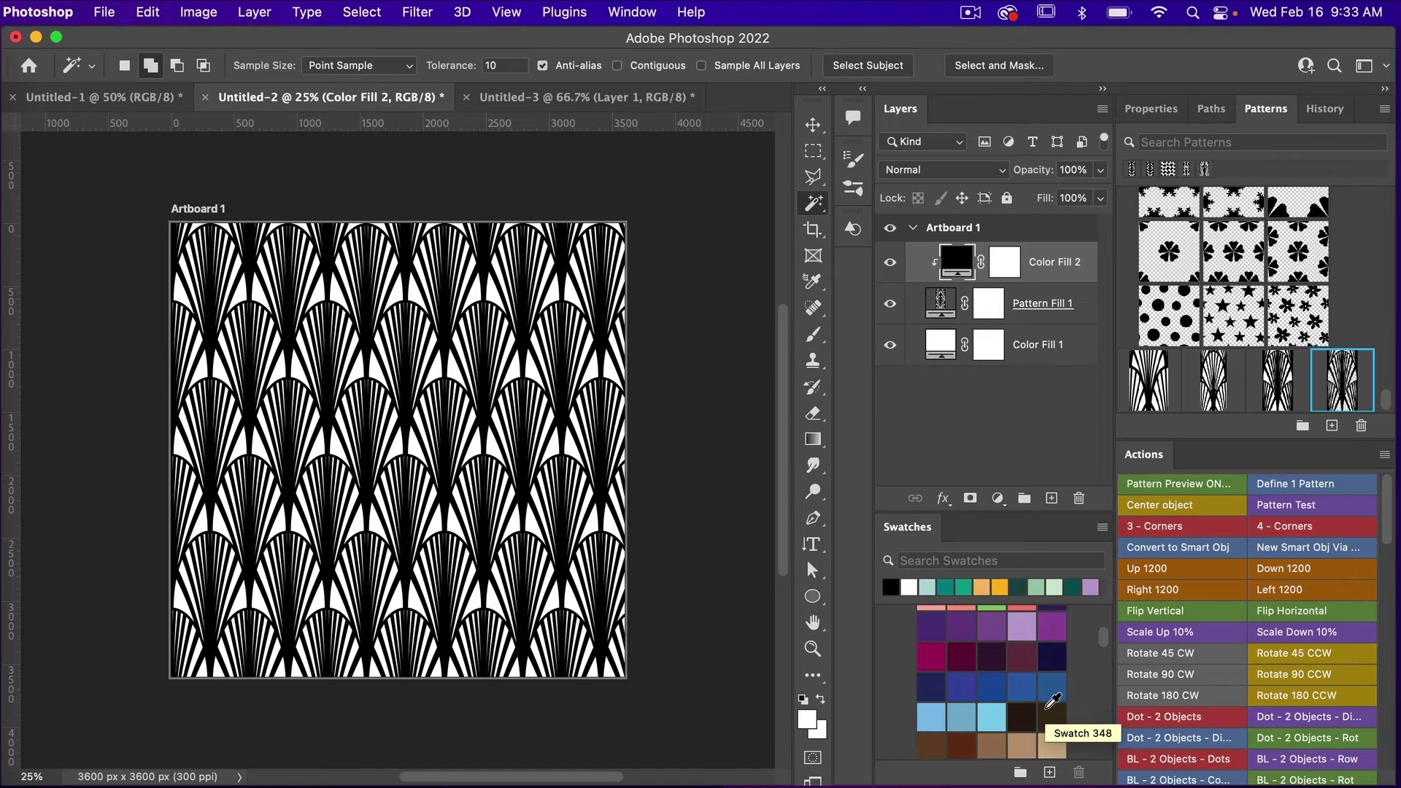
pyautogui.scroll(5, 1053, 700)
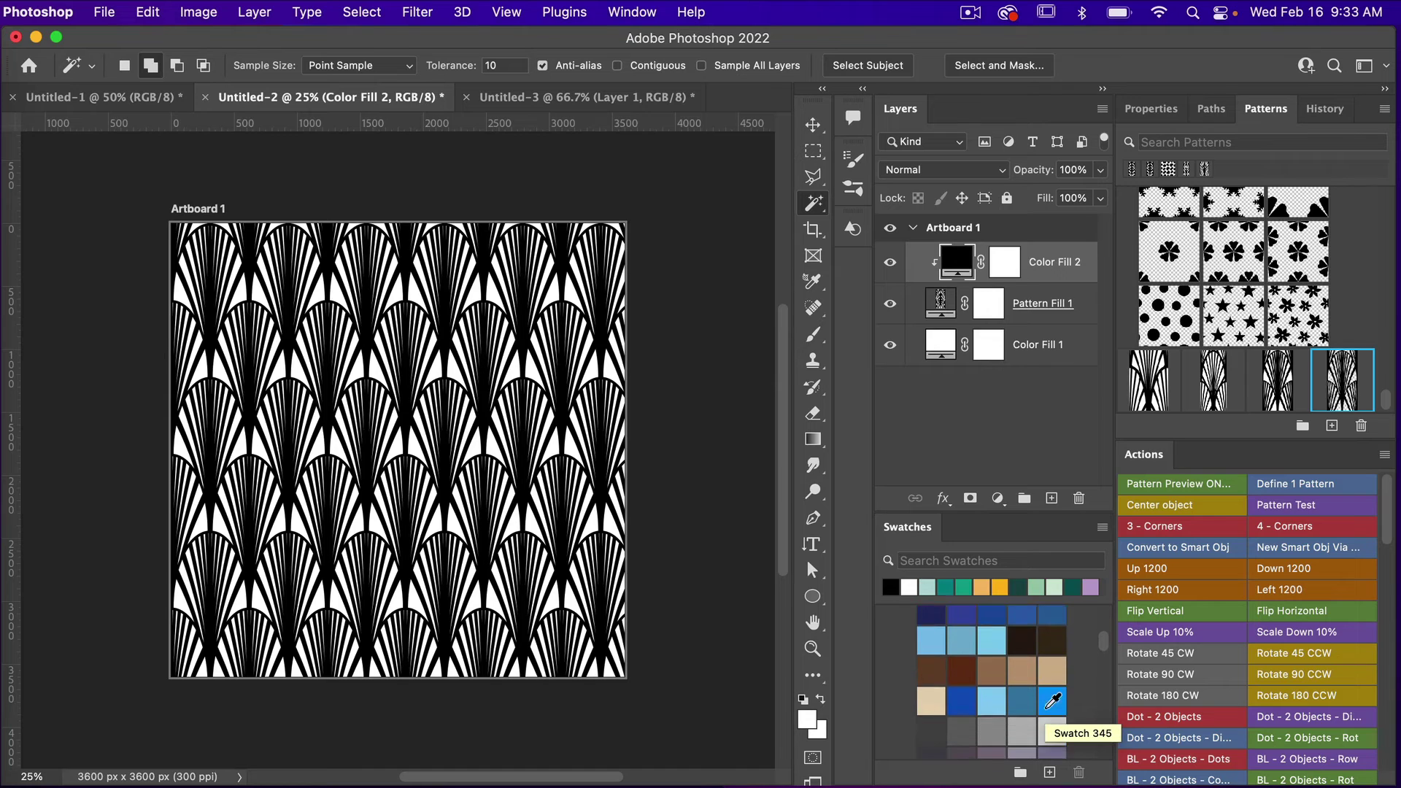
pyautogui.click(1019, 586)
pyautogui.click(1054, 345)
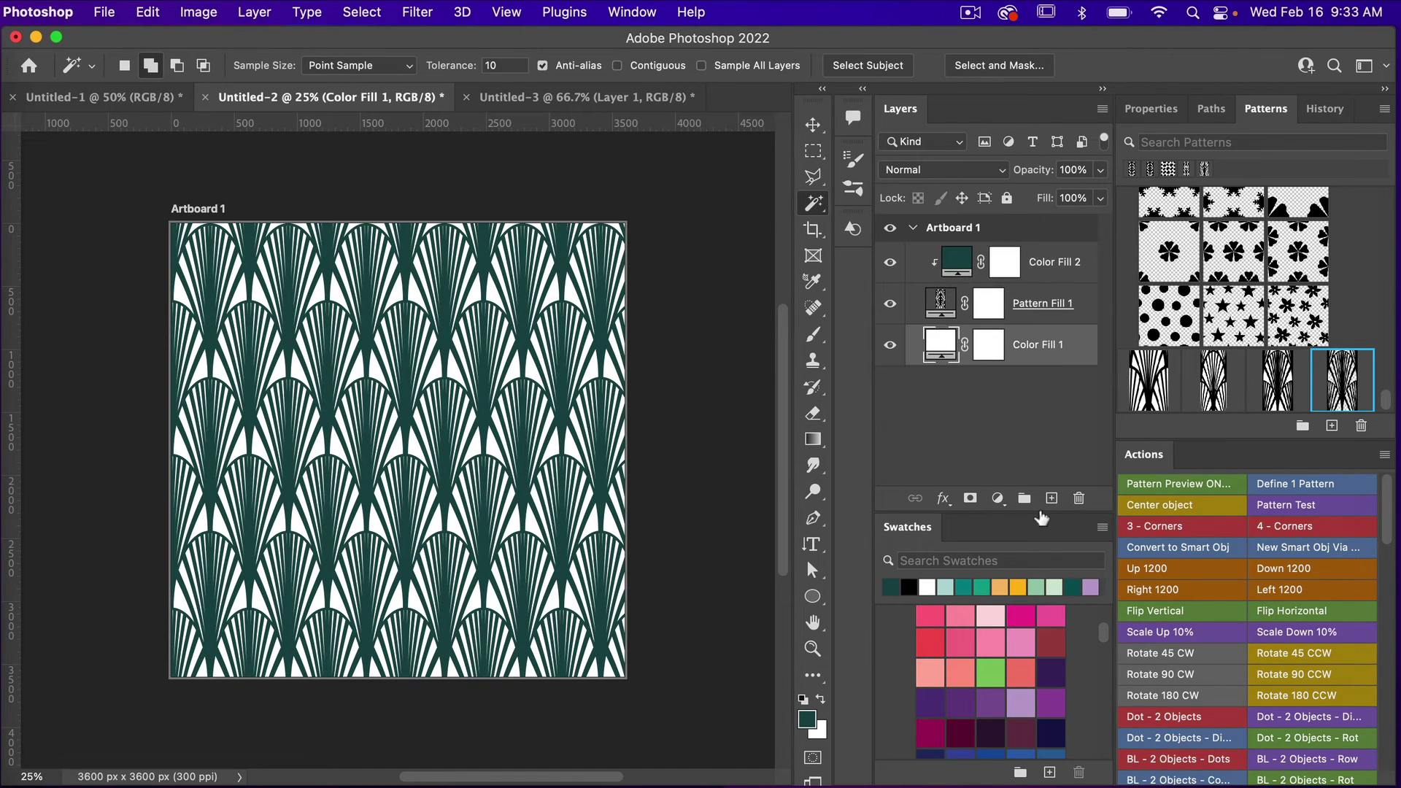
pyautogui.click(1038, 586)
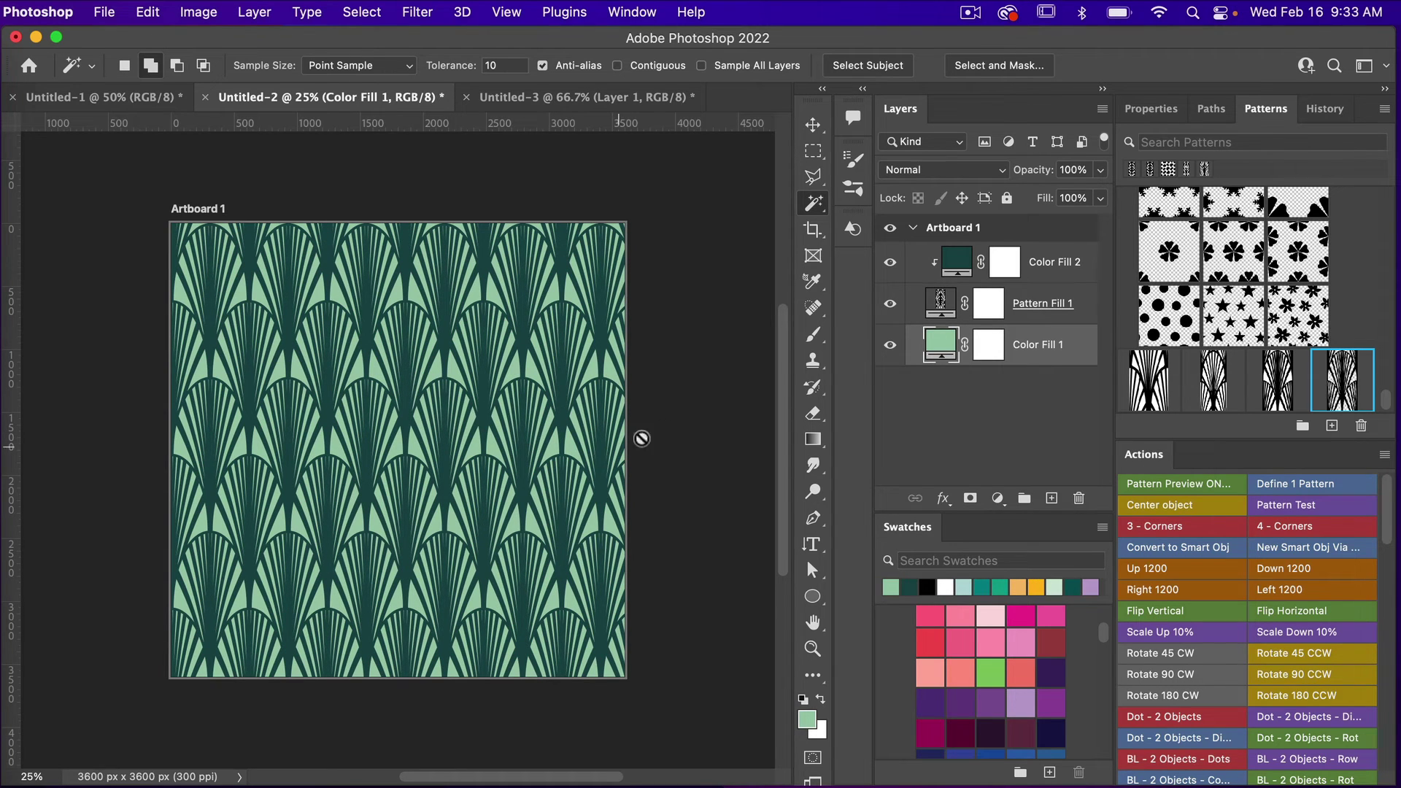
# - Swap the two greens, making Color Fill 2 light green and Color Fill 1 dark green
pyautogui.click(1059, 269)
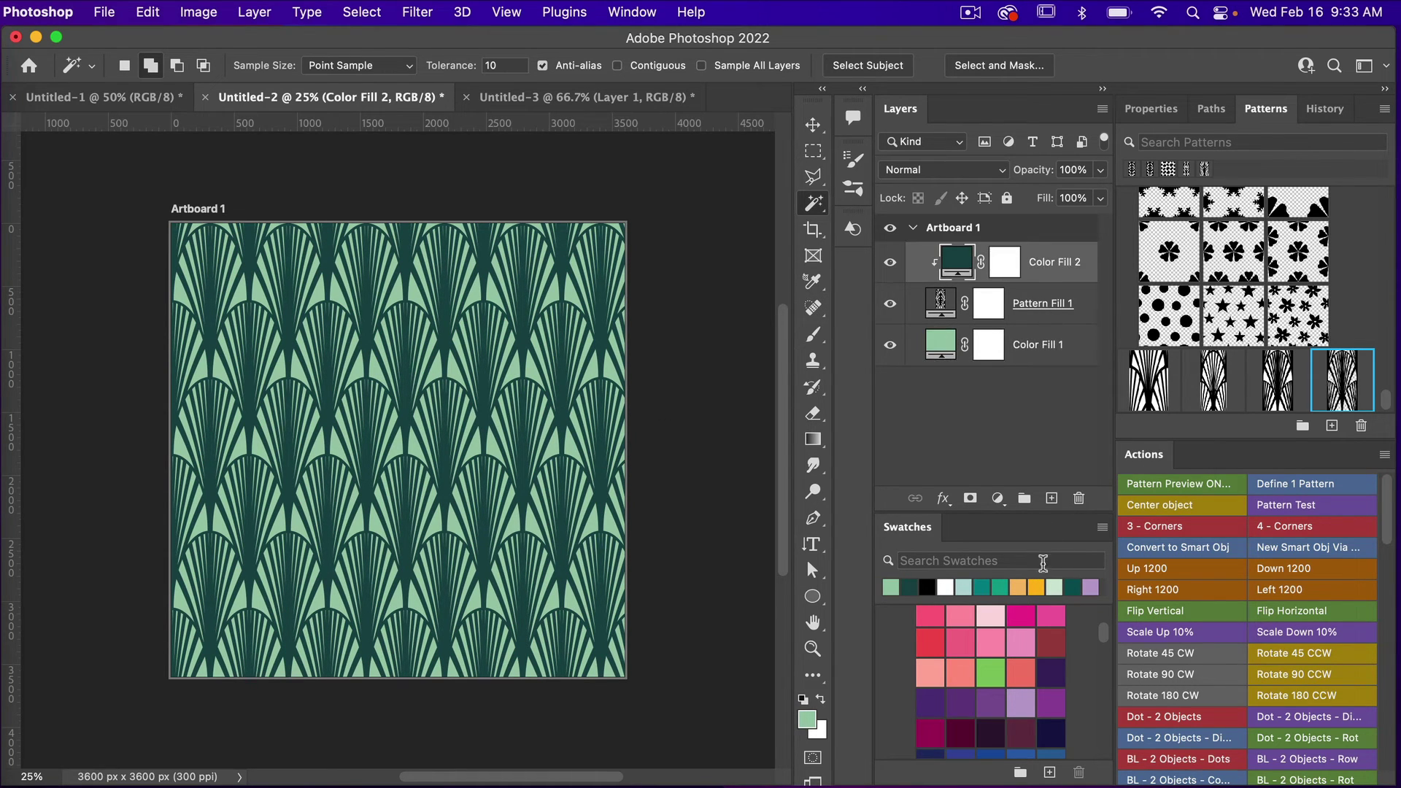
pyautogui.moveTo(891, 587); pyautogui.dragTo(1062, 264)
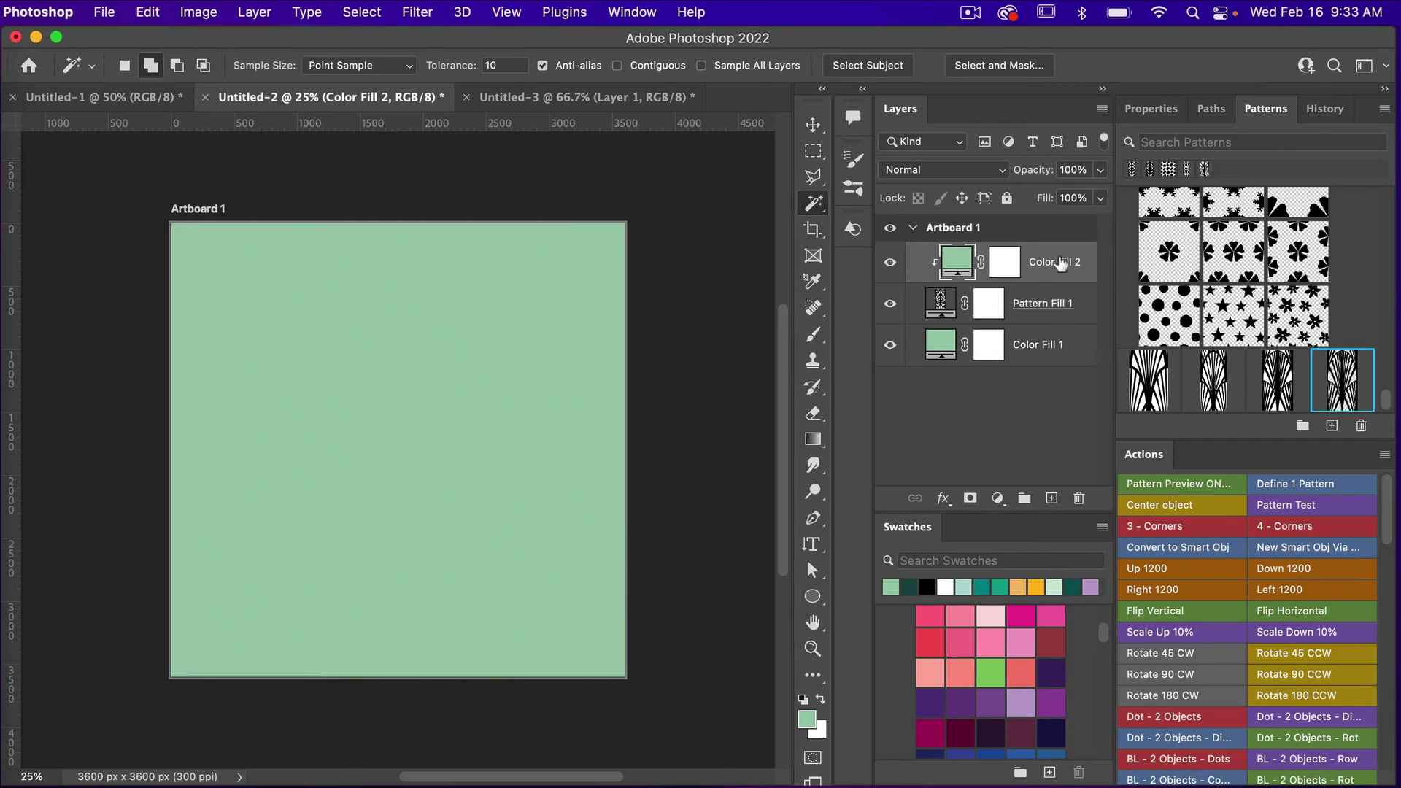
pyautogui.click(1032, 346)
pyautogui.moveTo(909, 587); pyautogui.dragTo(626, 522)
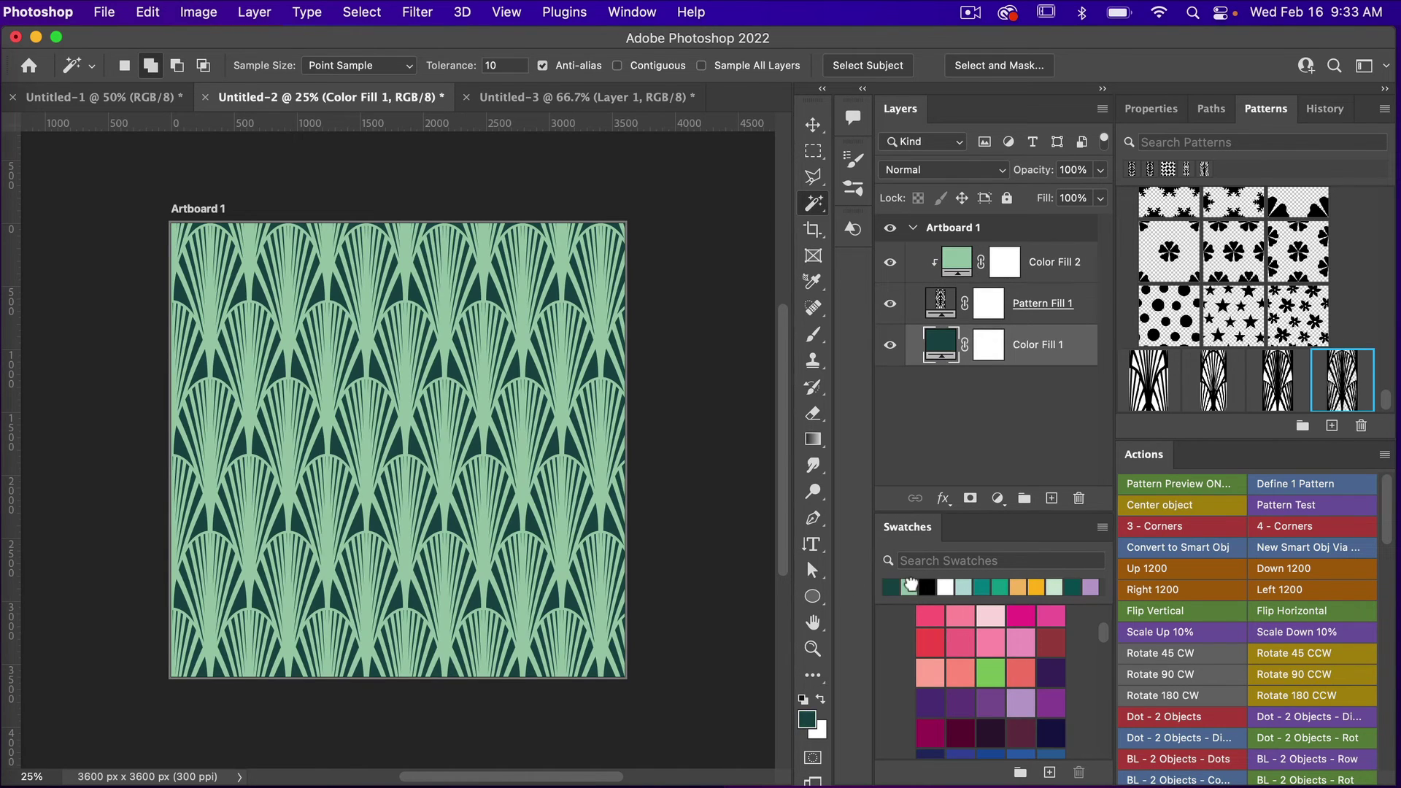
# - Switch the colors back, with dark green on Color Fill 2 and light green on Color Fill 1
pyautogui.click(1052, 282)
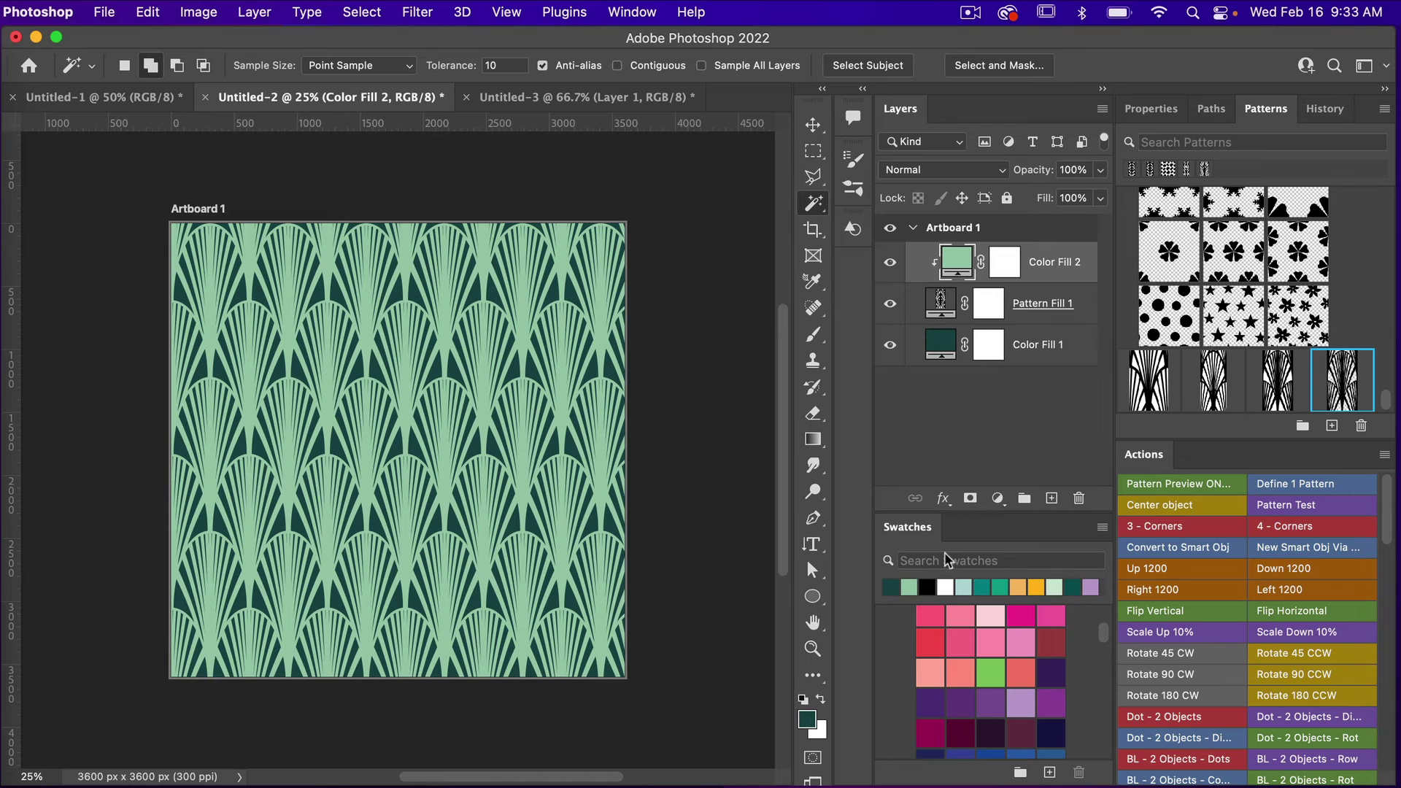
pyautogui.moveTo(886, 587); pyautogui.dragTo(467, 409)
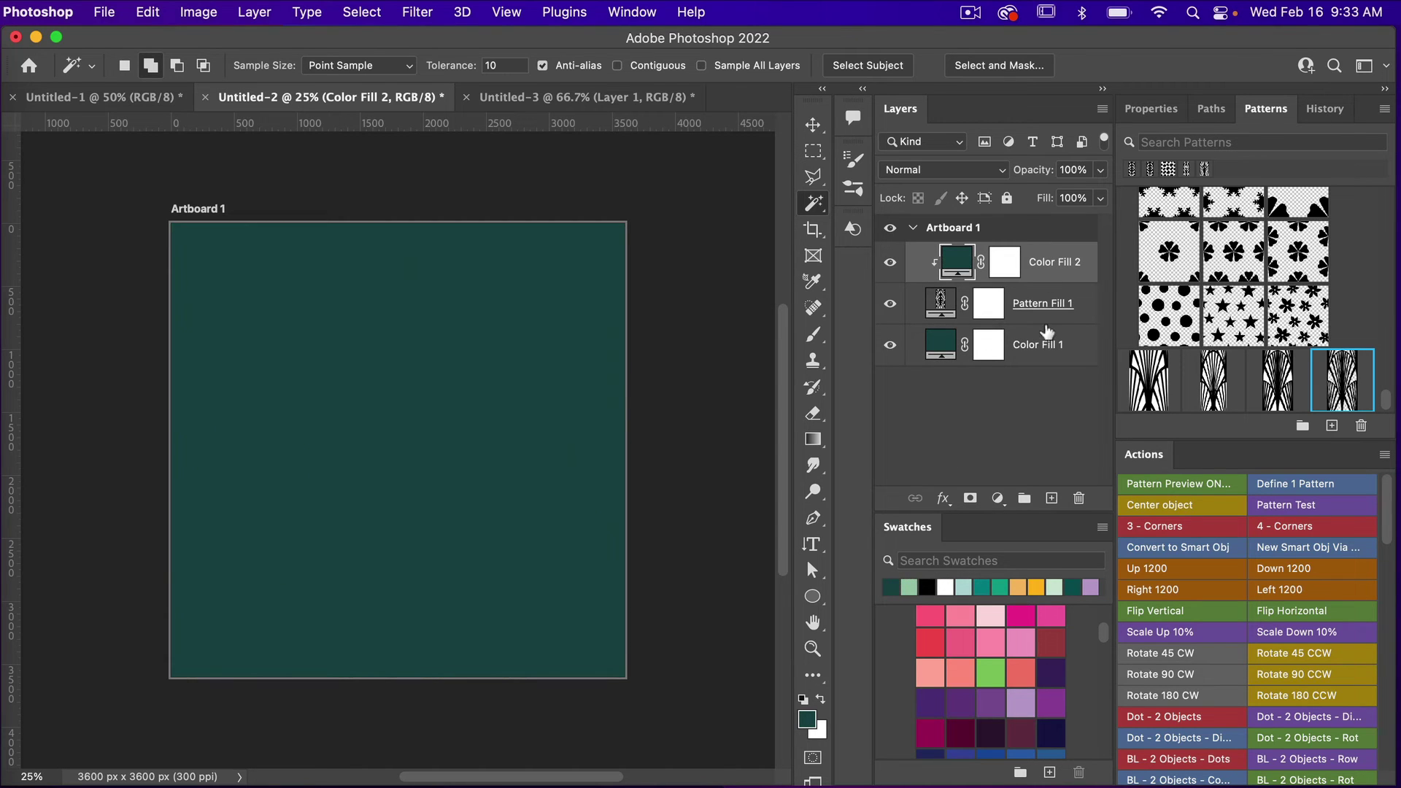
pyautogui.click(1036, 344)
pyautogui.moveTo(909, 588); pyautogui.dragTo(511, 438)
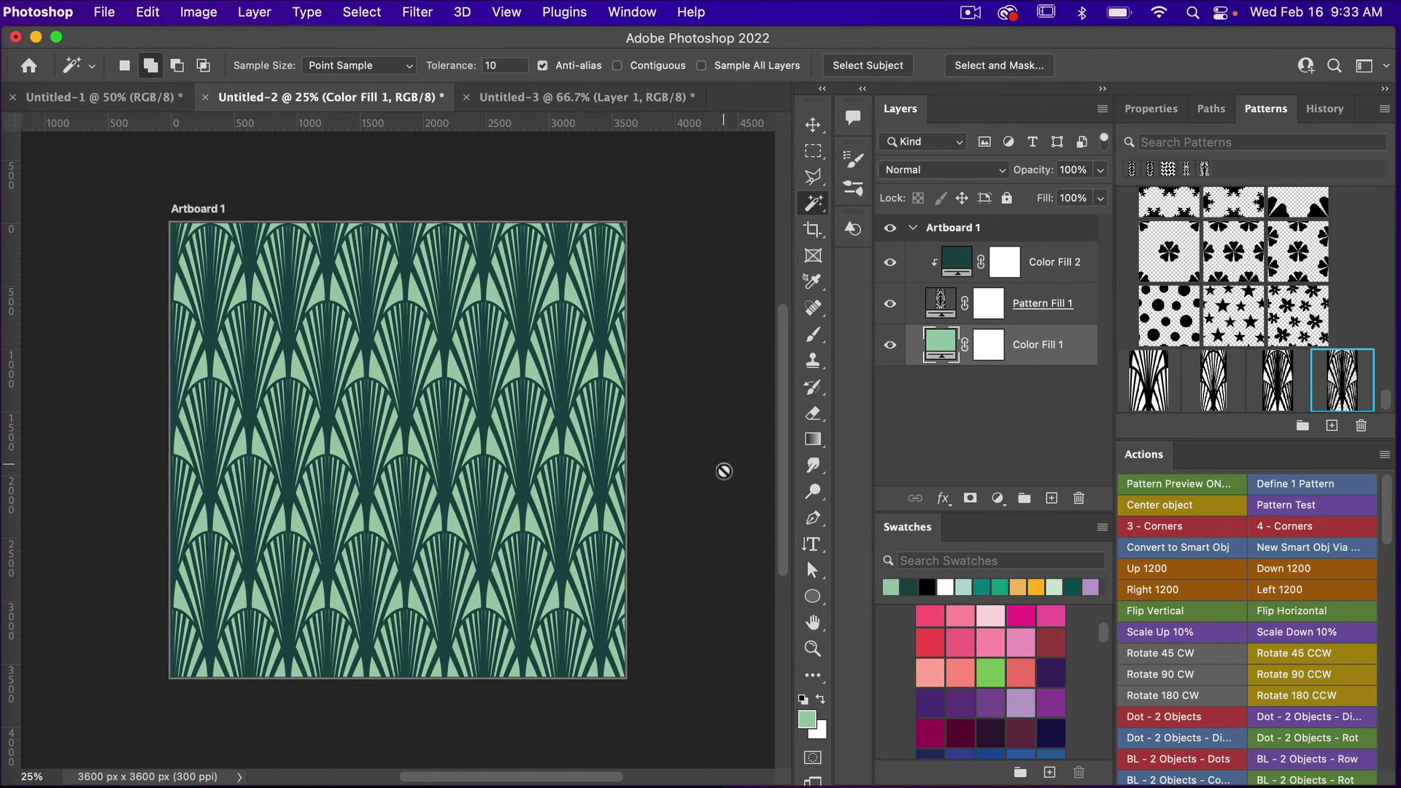